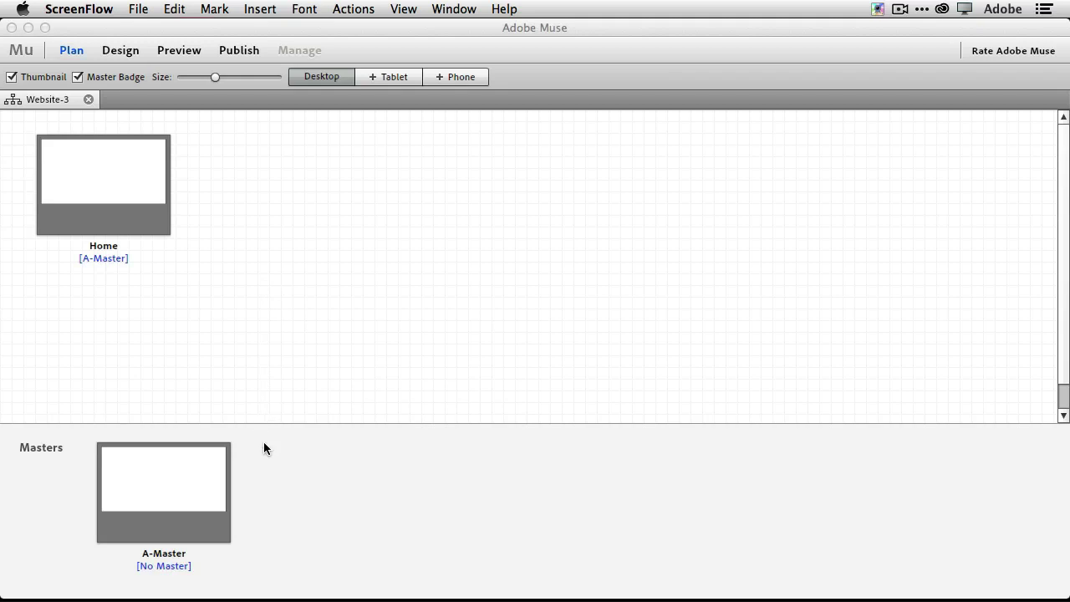
Add a new page after Home in the site plan and name it About Us
mouse_move(243, 480)
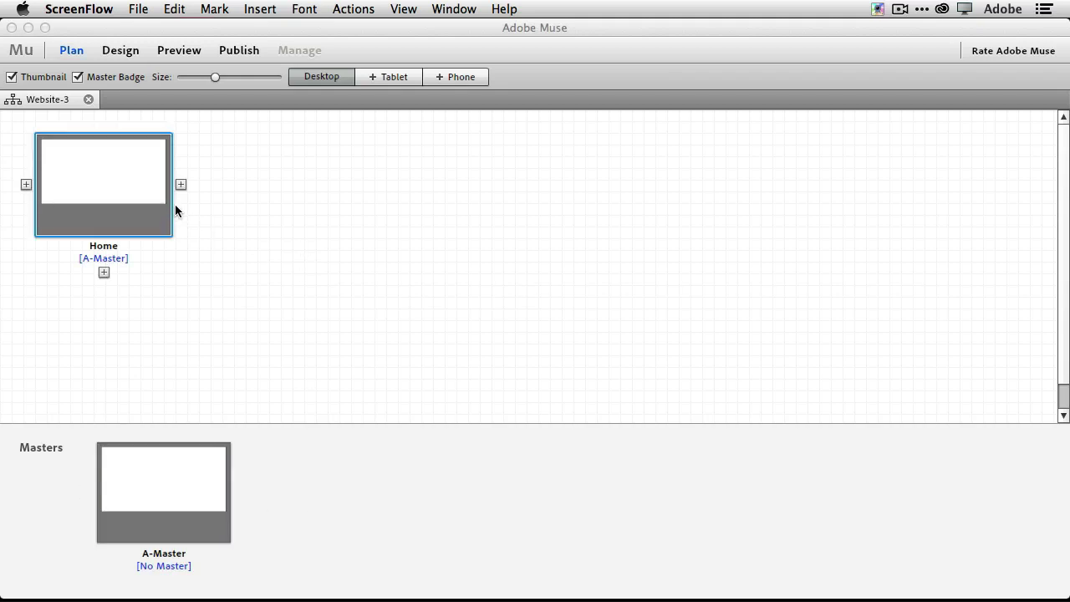
mouse_move(181, 184)
left_click(180, 184)
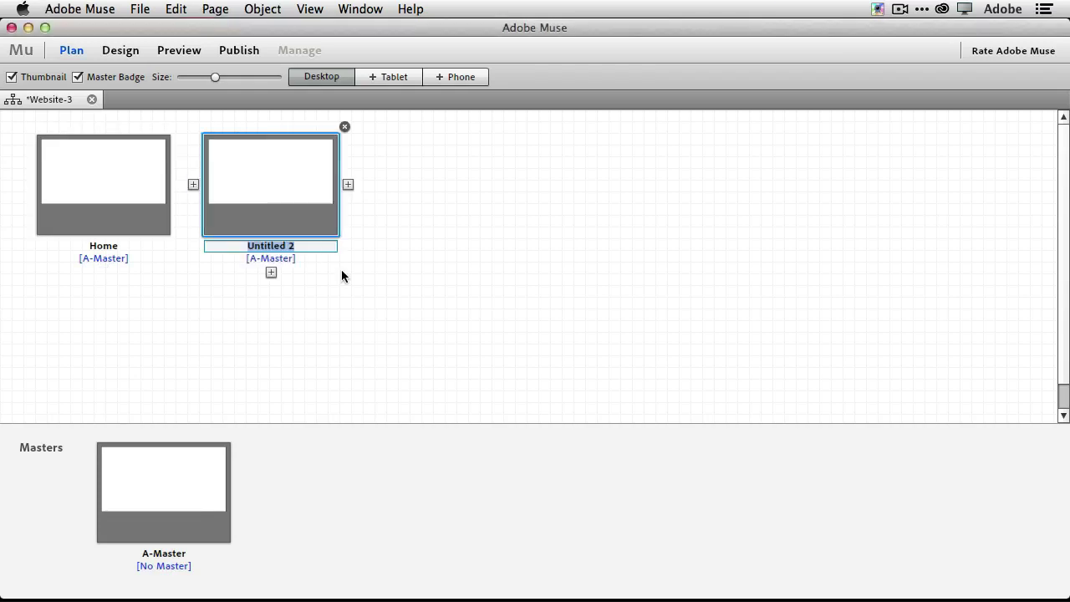
type("About Us")
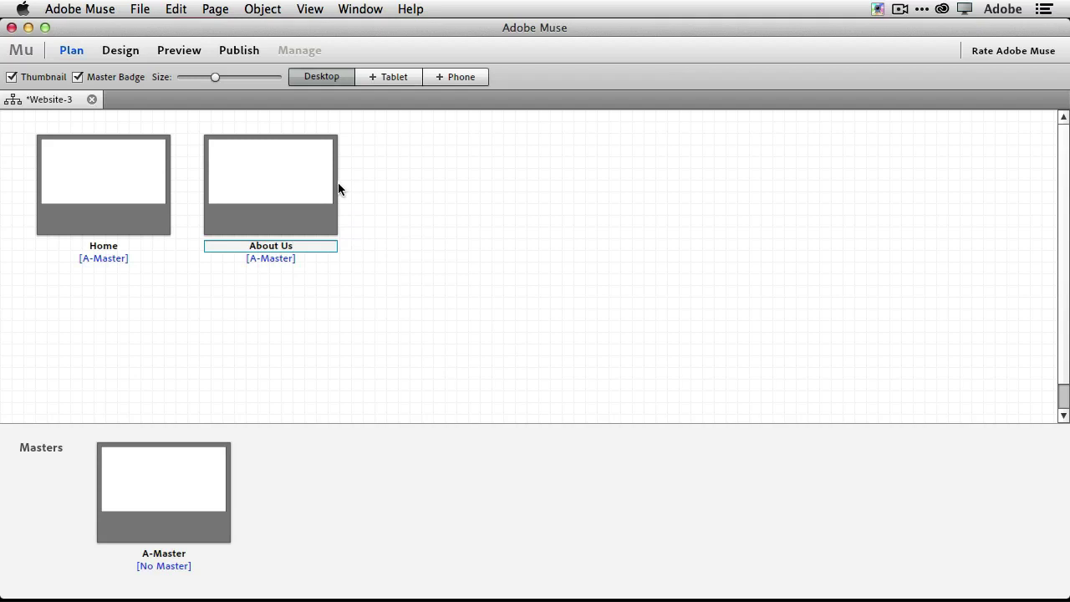
key("Return")
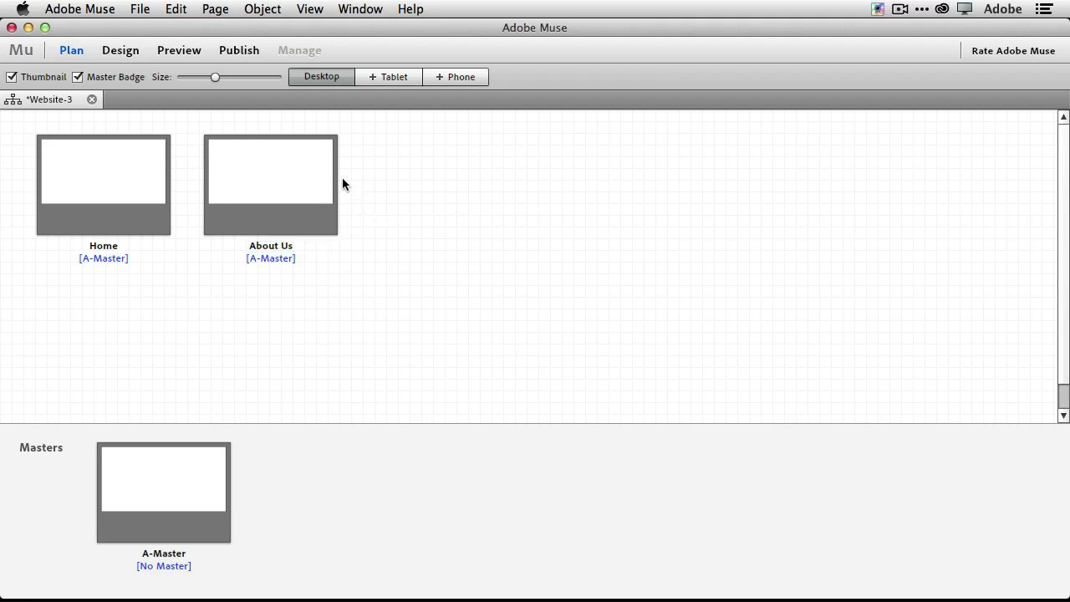
Add a top-level page after About Us and name it Products
mouse_move(315, 181)
left_click(348, 183)
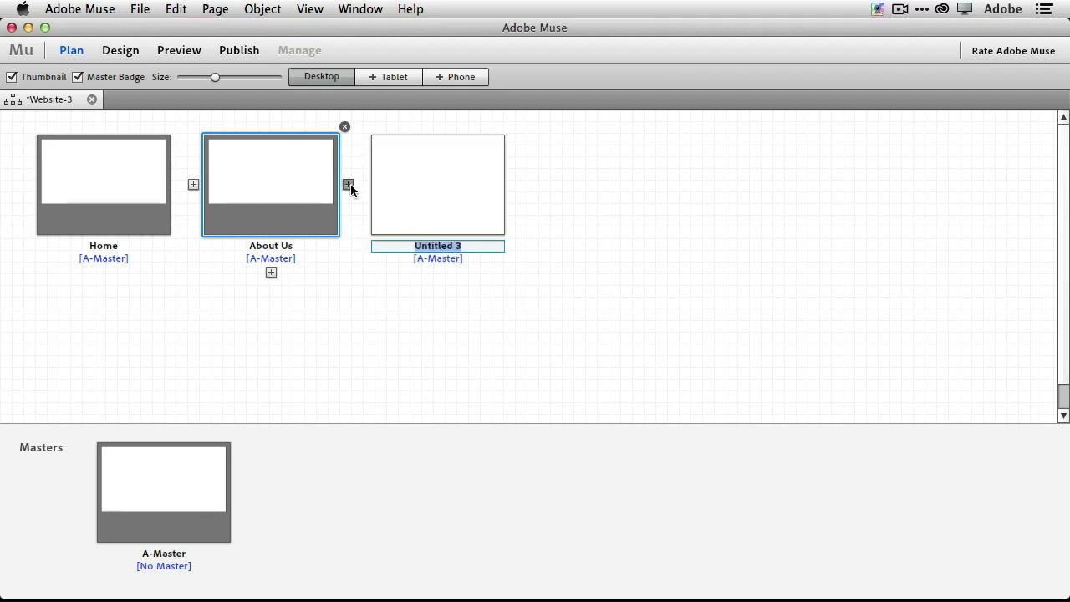
type("Prod")
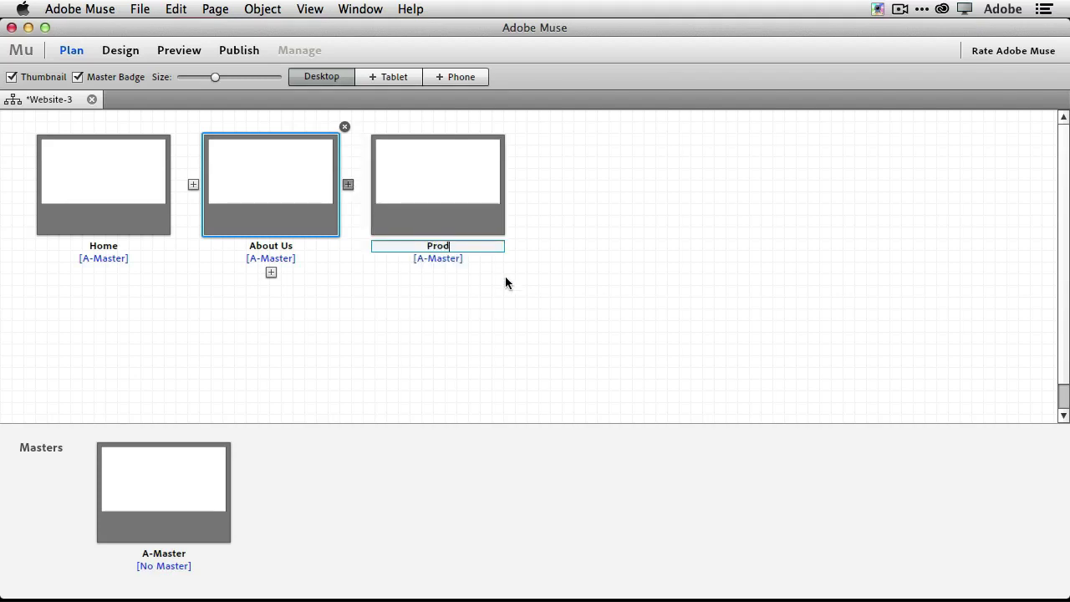
type("ucts")
left_click(506, 198)
Add a top-level page after Products and name it Feature
left_click(515, 184)
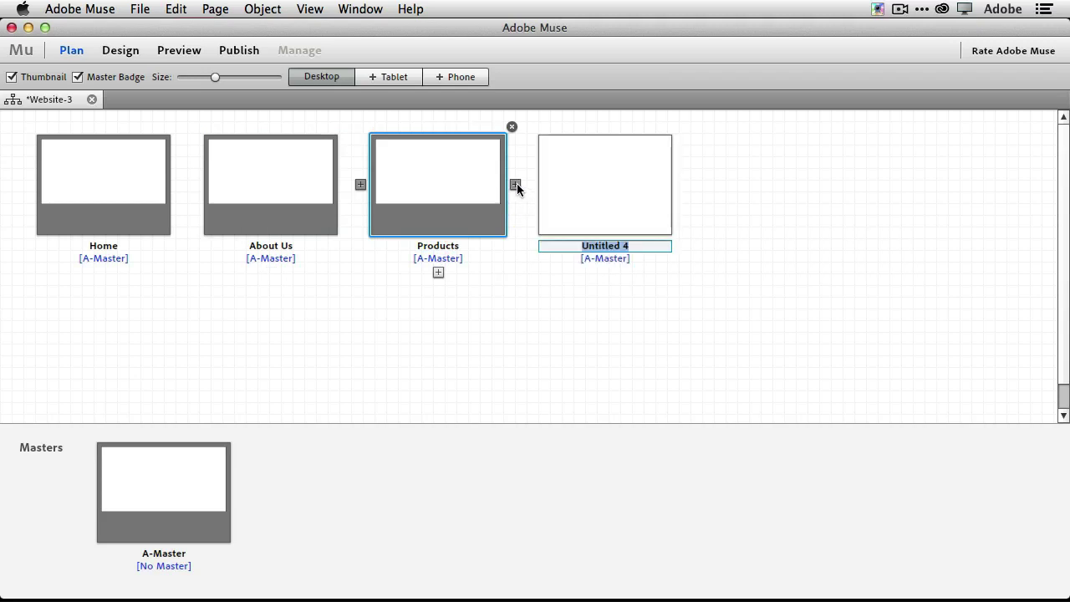
type("Feature")
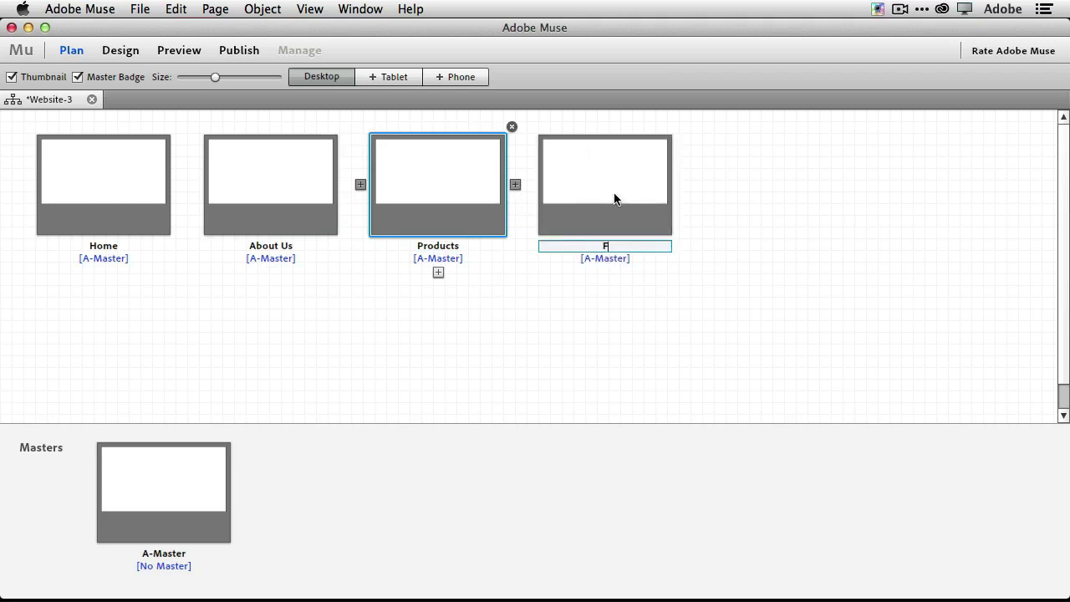
left_click(677, 309)
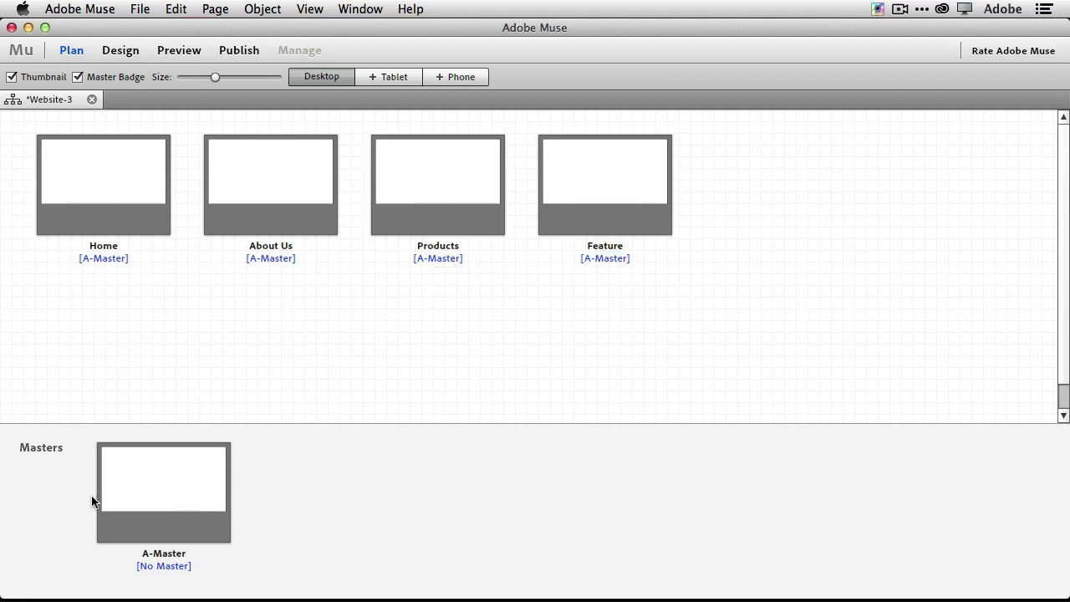
Open A-Master for editing and place logo-pluralist.png from the Assets to Place folder at about X 172, Y 92
left_click(201, 506)
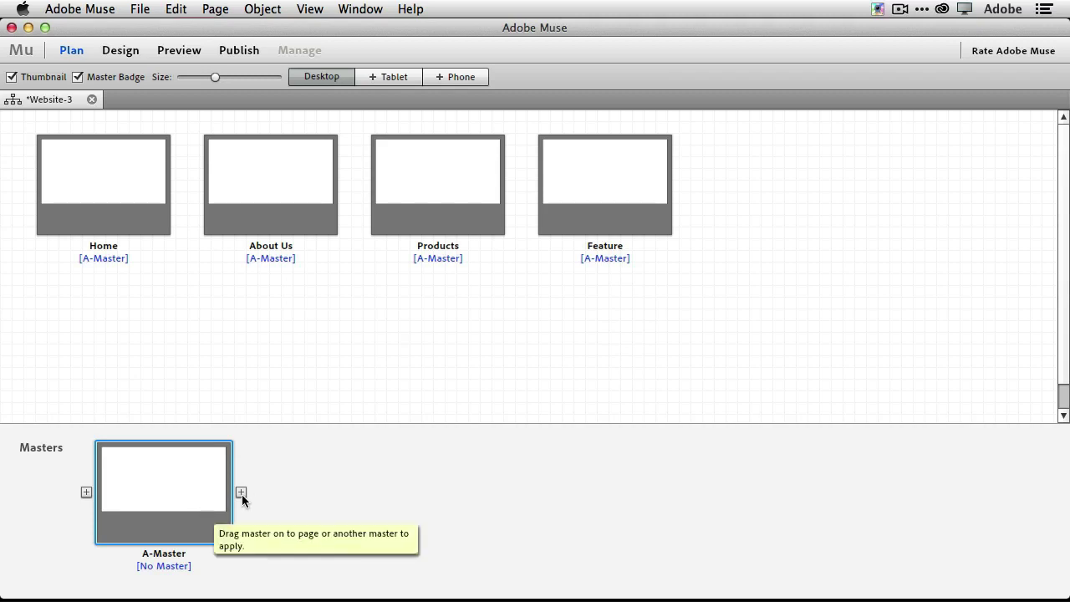
double_click(178, 483)
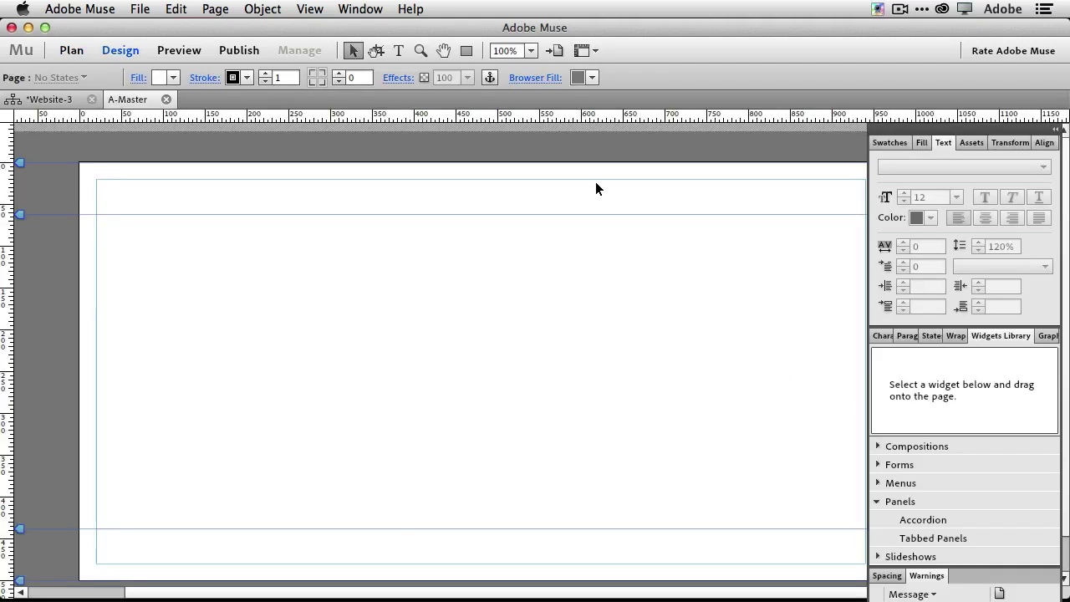
left_click(140, 9)
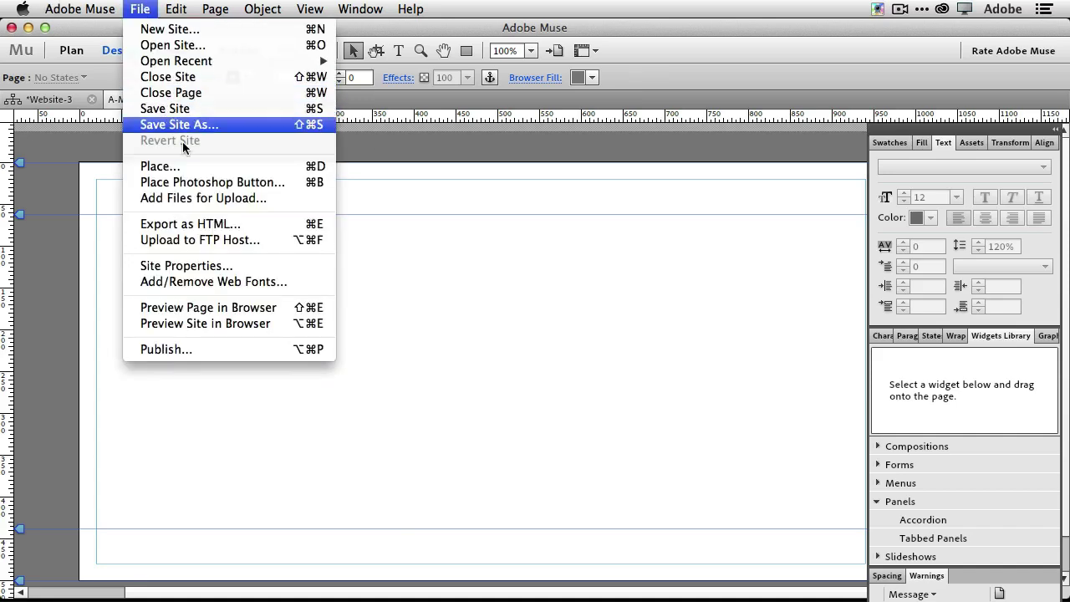
left_click(192, 166)
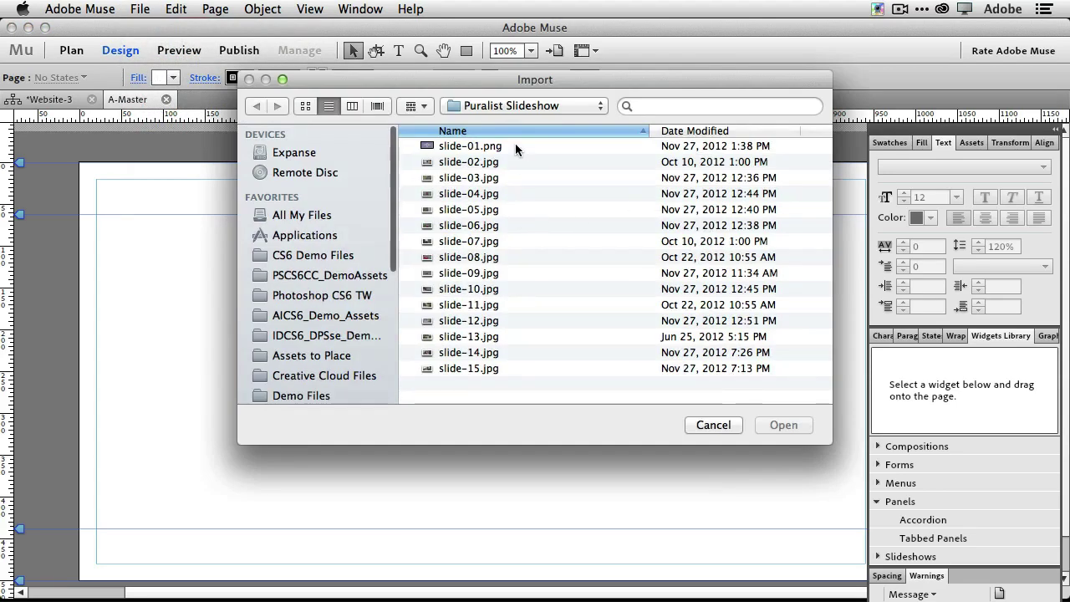
left_click(515, 106)
left_click(515, 125)
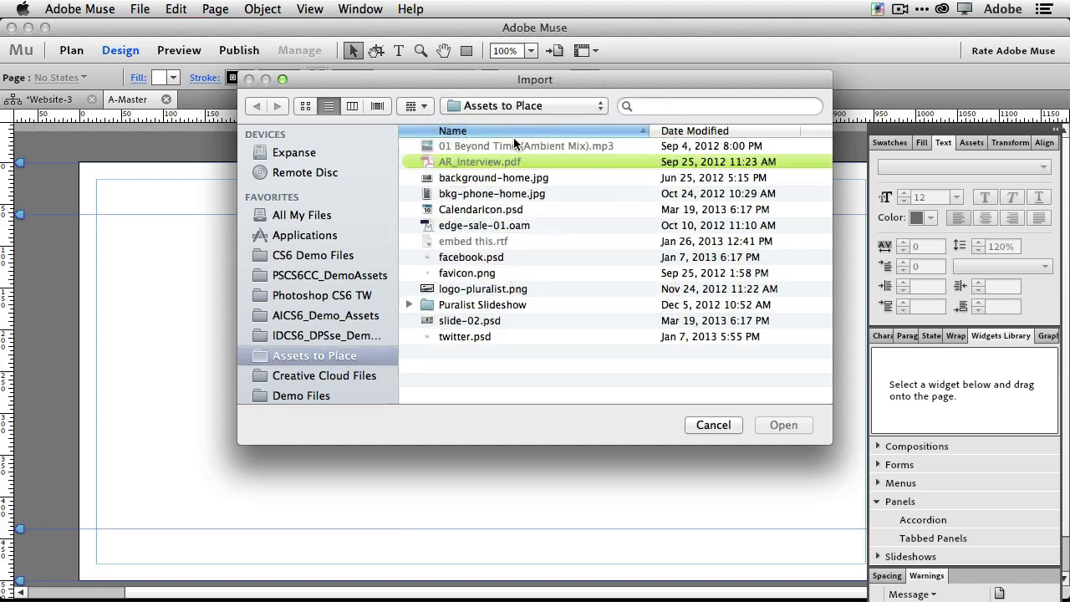
left_click(505, 289)
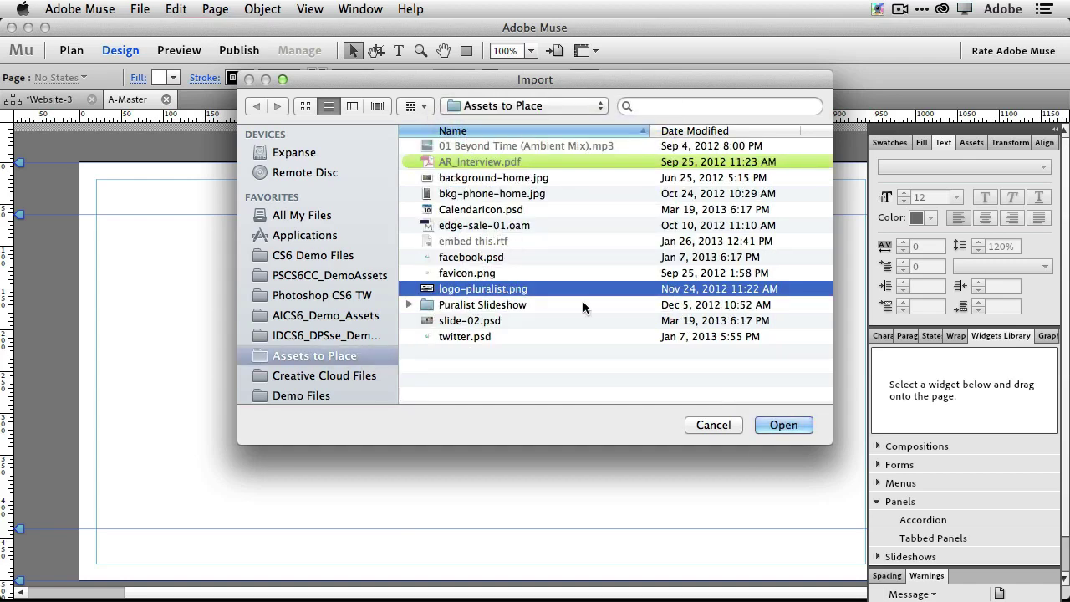
left_click(786, 425)
left_click(224, 240)
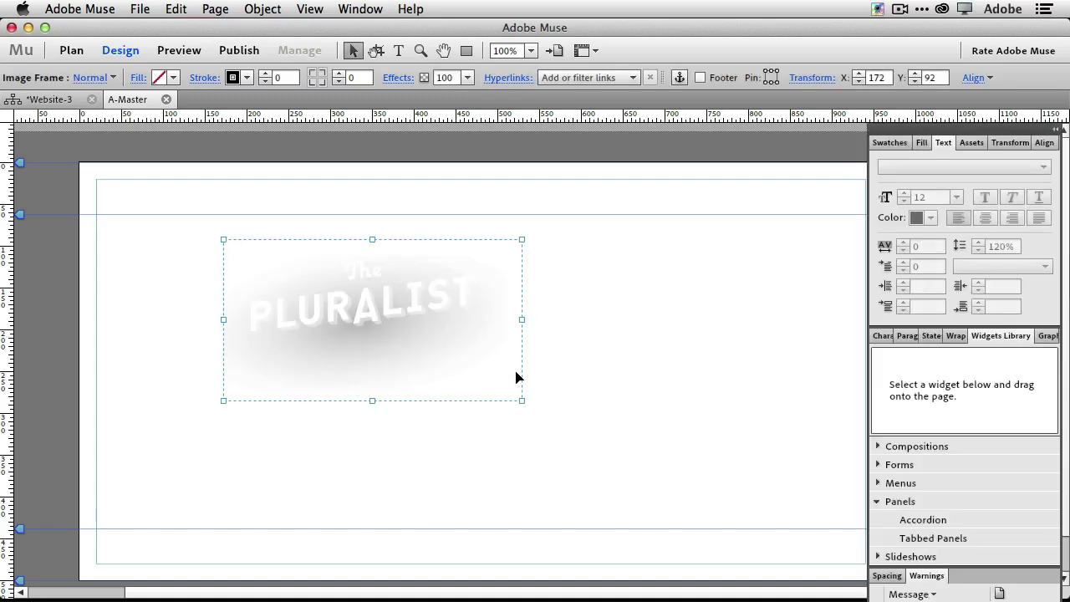
Scale the logo down, rotate it counterclockwise and move it to the page's upper-left corner
left_click_drag(521, 401, 399, 334)
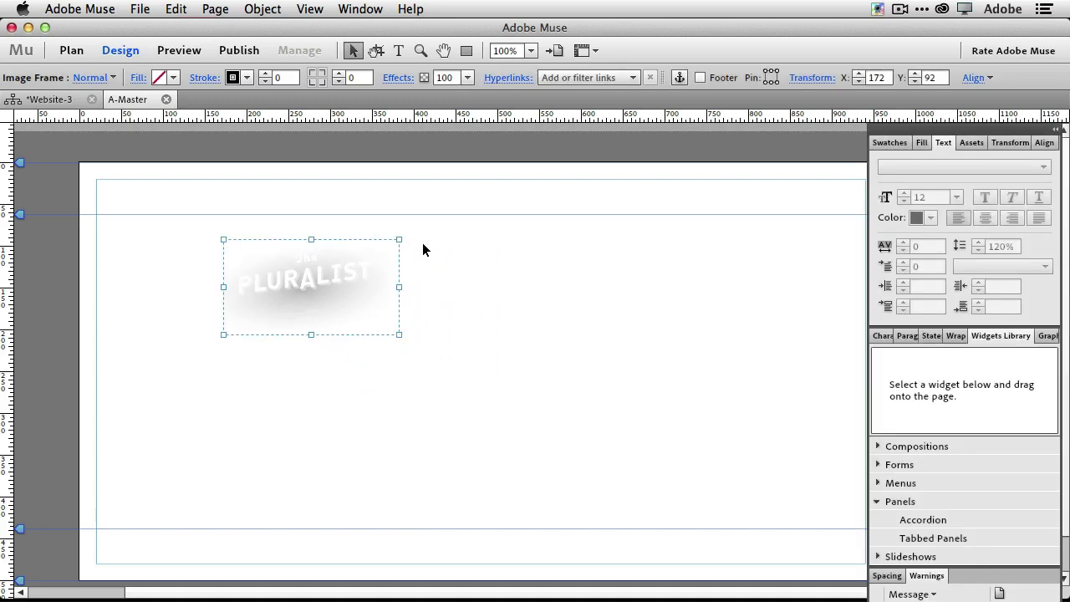
left_click_drag(410, 231, 179, 175)
left_click(524, 296)
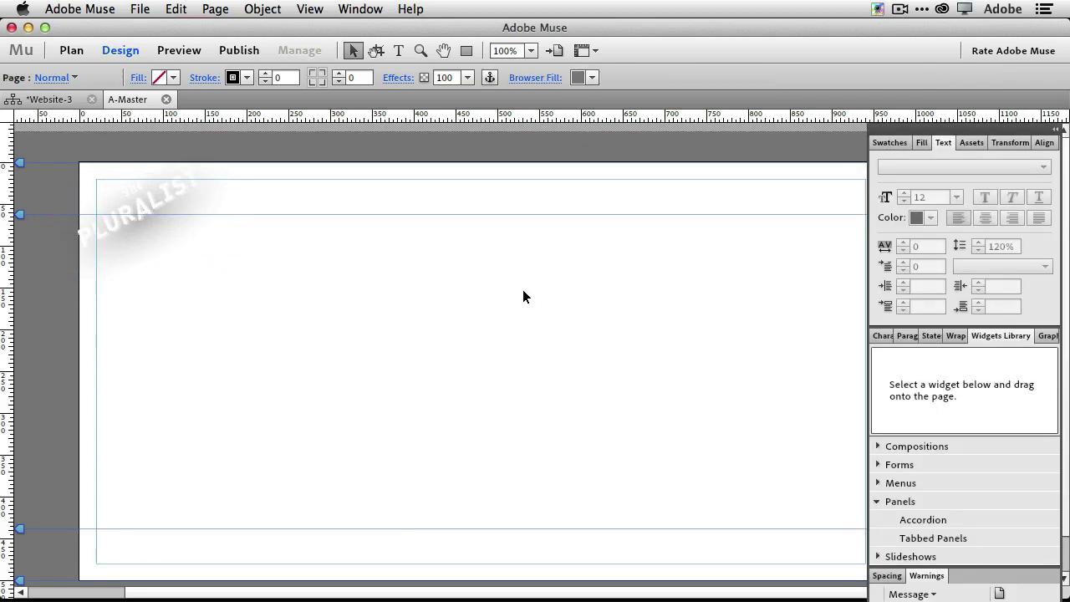
Add a horizontal menu widget beside the logo at about X 281, Y 28, and review its options
left_click(876, 483)
left_click(923, 502)
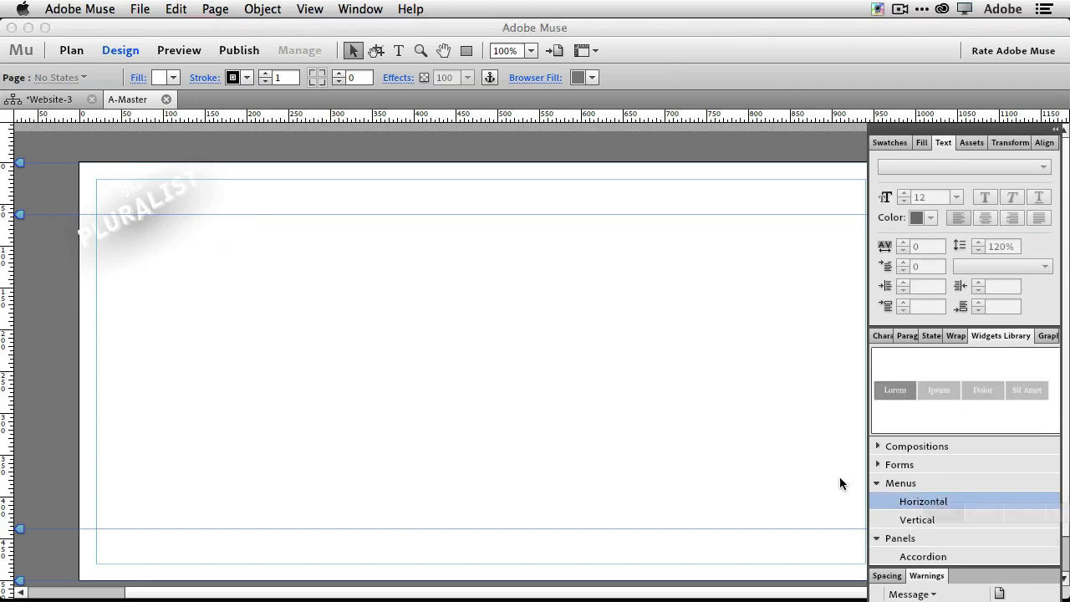
left_click_drag(839, 477, 536, 263)
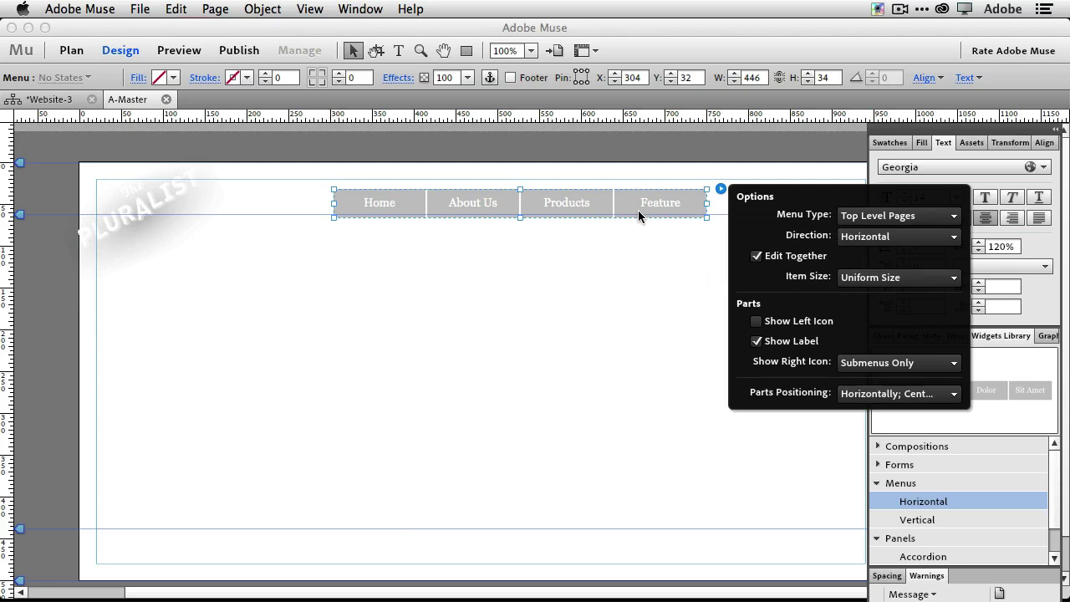
left_click_drag(638, 210, 619, 206)
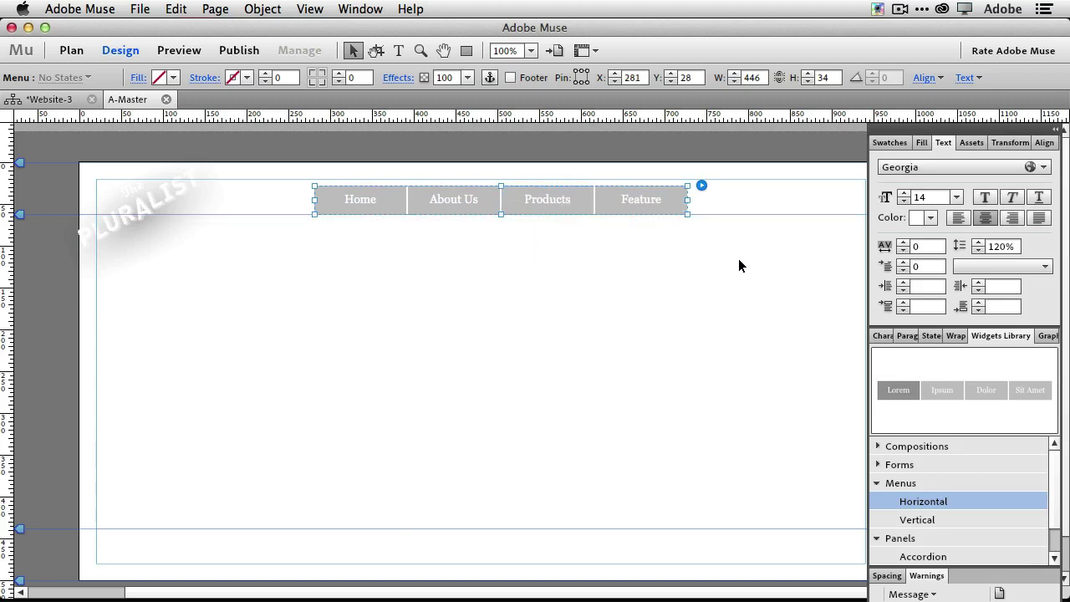
left_click(702, 186)
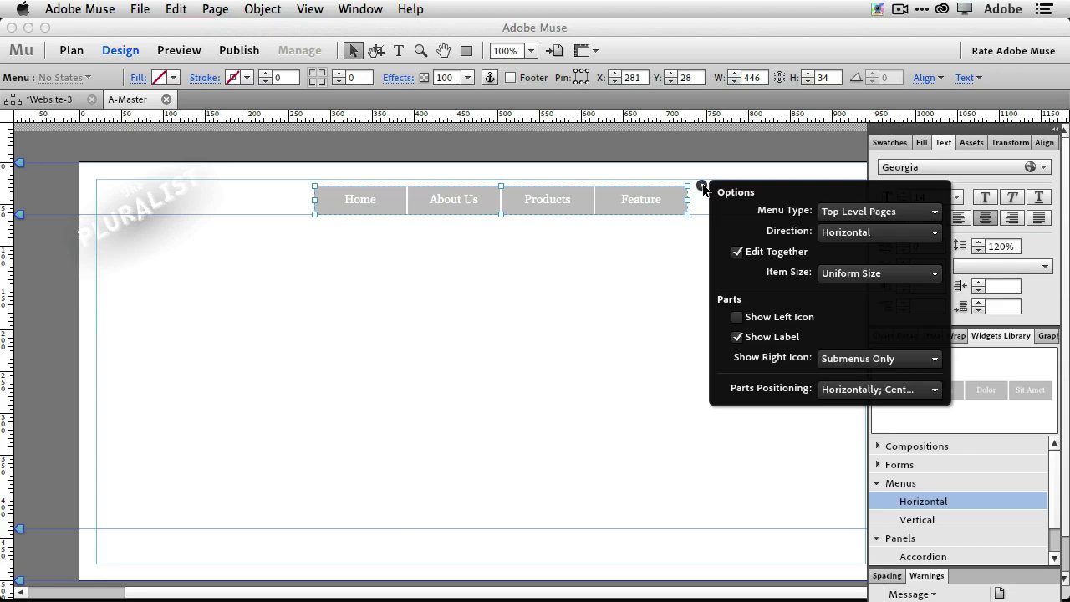
left_click(702, 186)
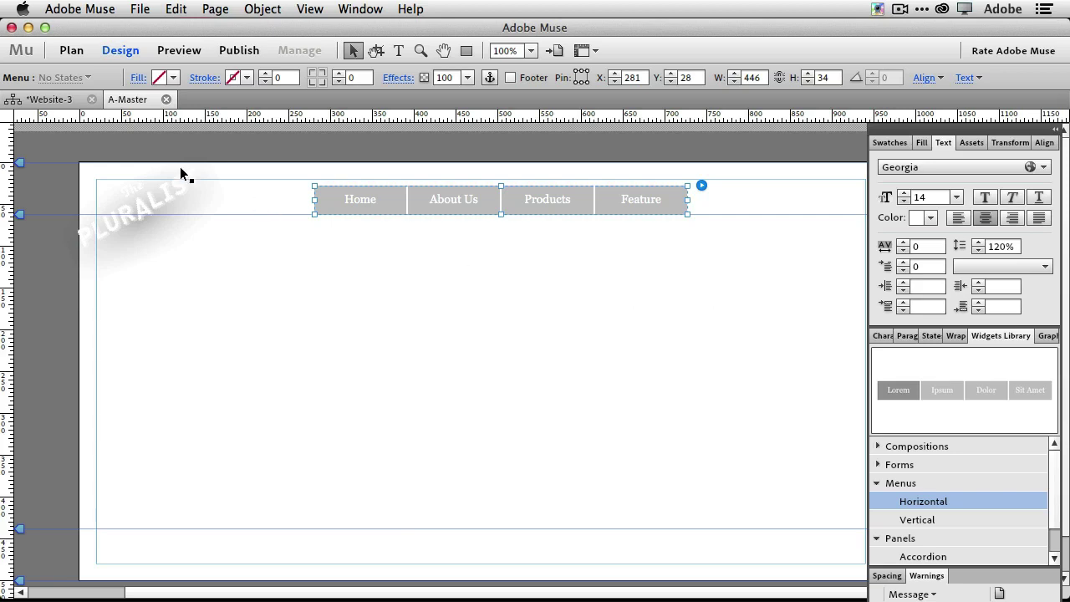
Return to the site plan, add a second master page and apply A-Master to it
left_click(49, 99)
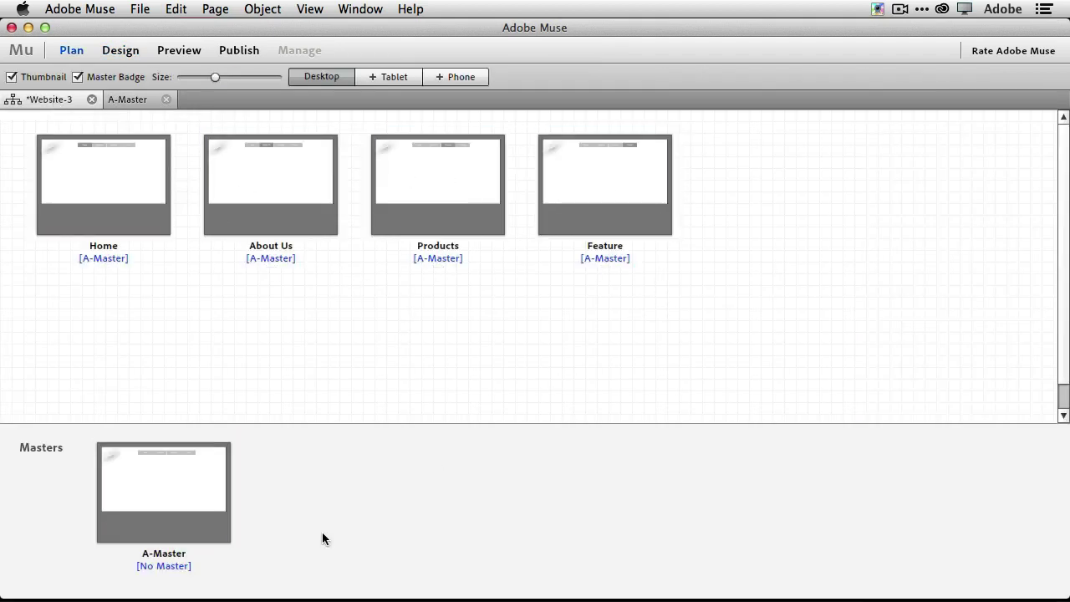
left_click(240, 492)
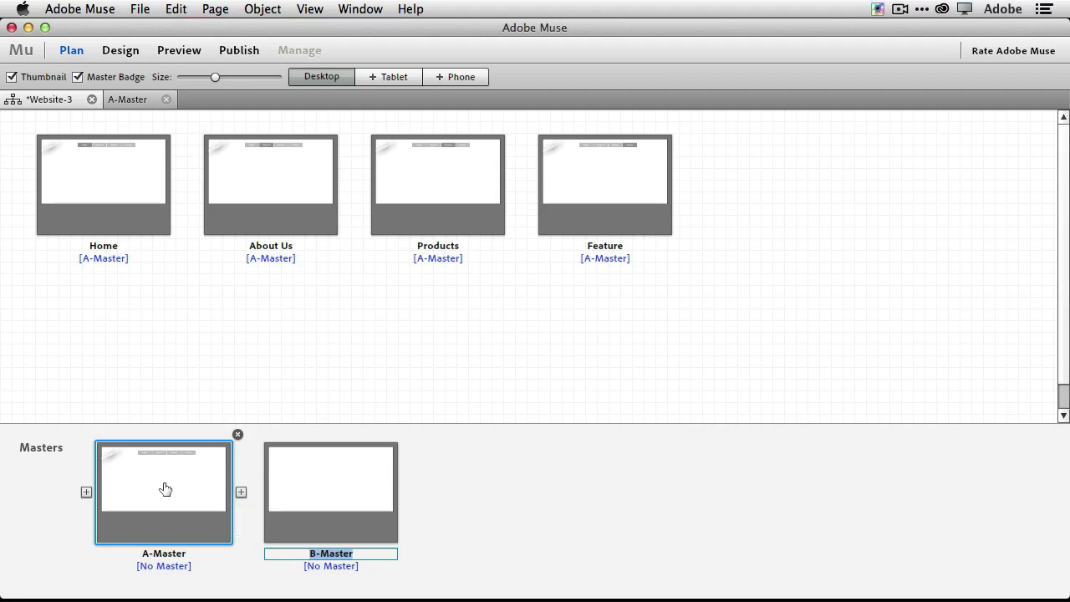
left_click_drag(162, 489, 338, 474)
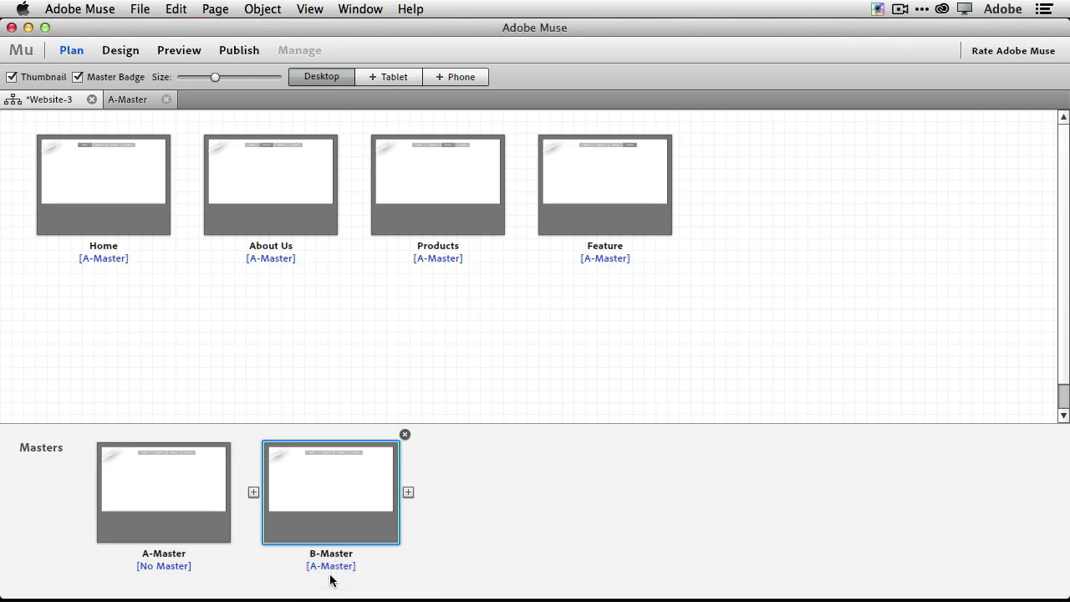
Open B-Master for editing and set both its page fill and page stroke to none
double_click(361, 491)
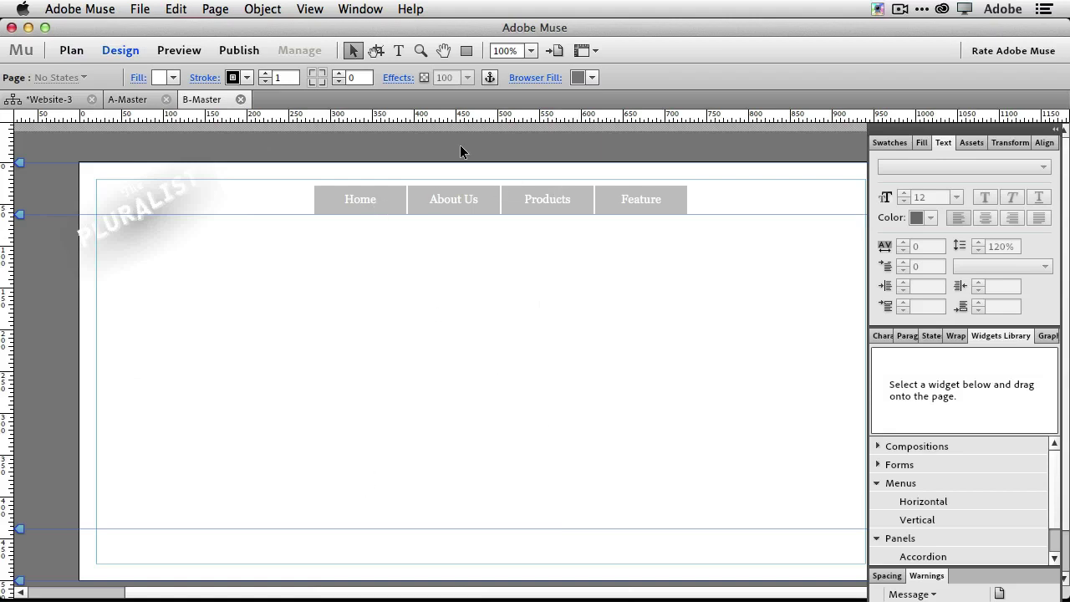
left_click(173, 77)
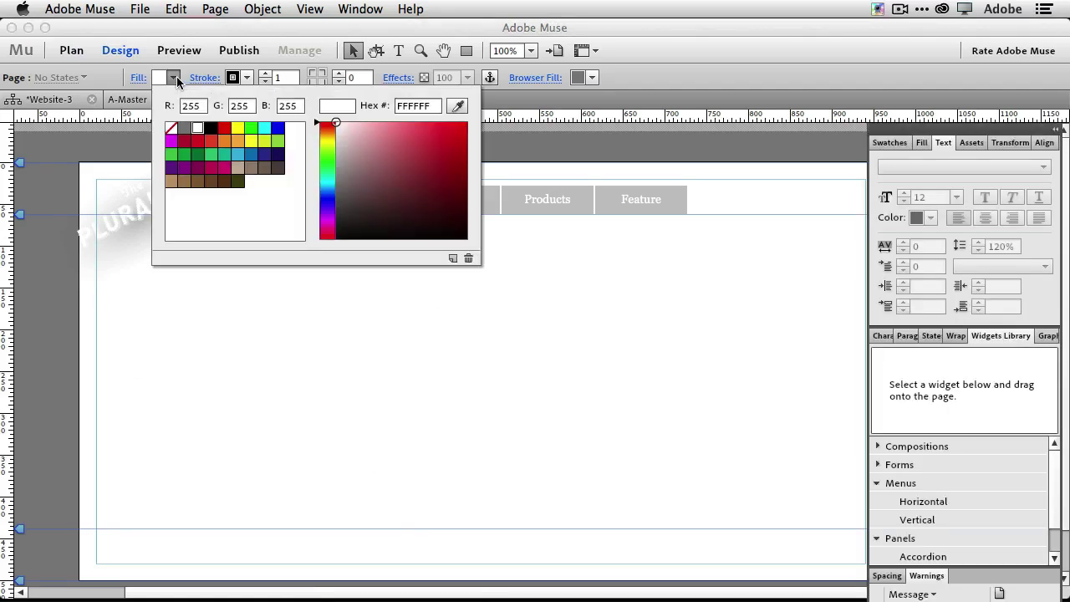
left_click(171, 127)
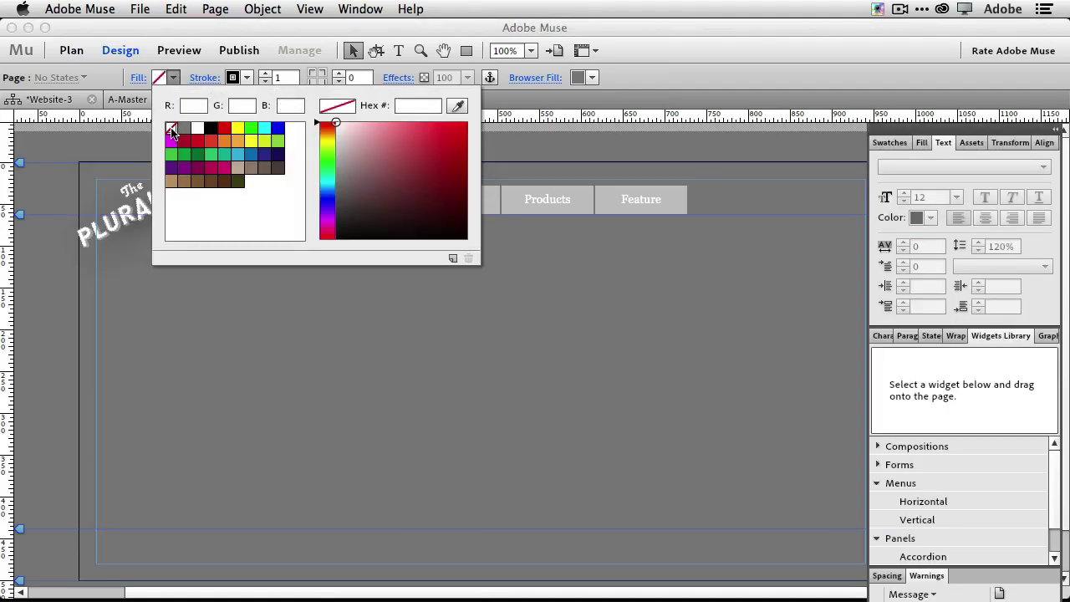
left_click(247, 78)
left_click(246, 78)
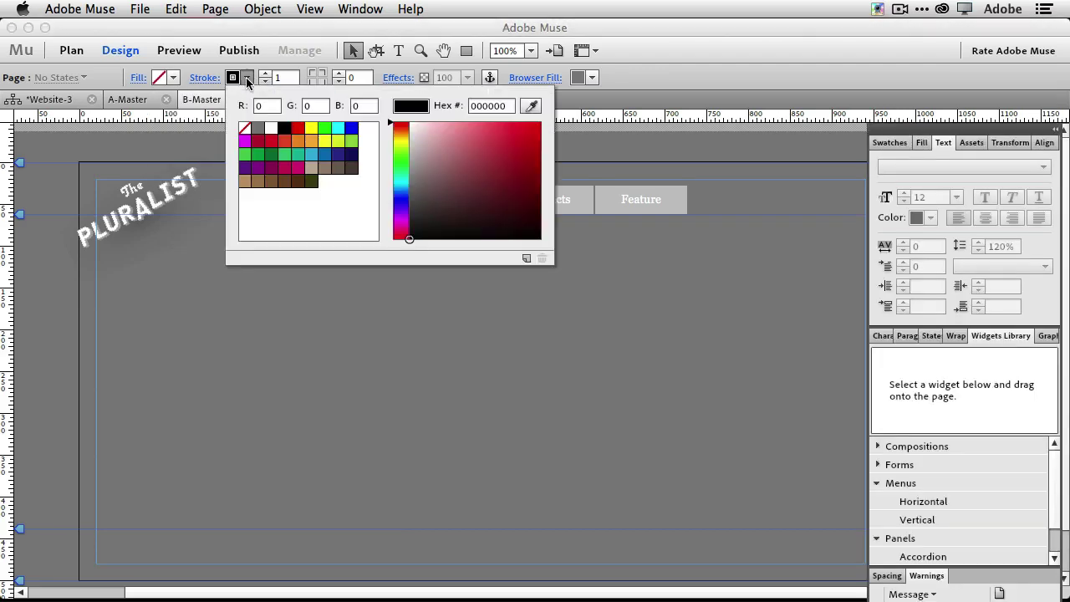
left_click(244, 129)
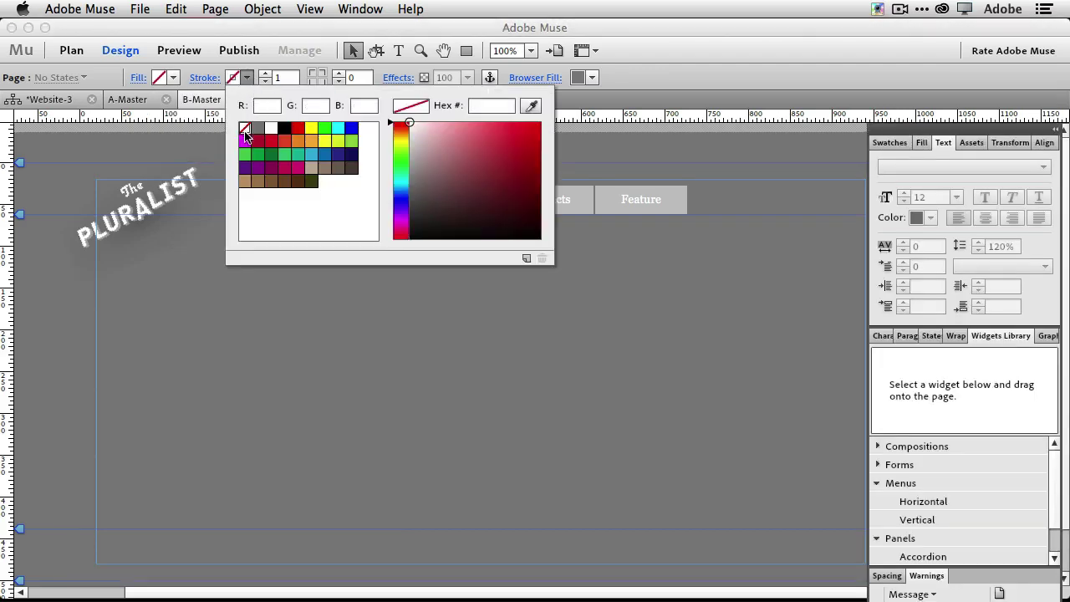
Use background-home.jpg as the browser fill image of B-Master
left_click(550, 80)
left_click(552, 78)
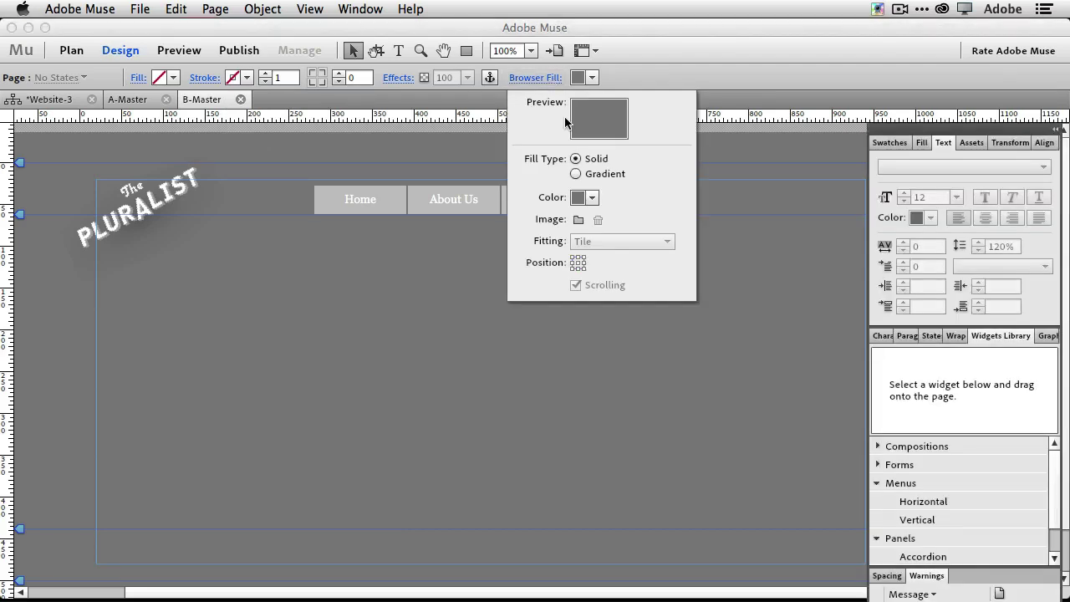
left_click(579, 198)
left_click(585, 198)
left_click(578, 219)
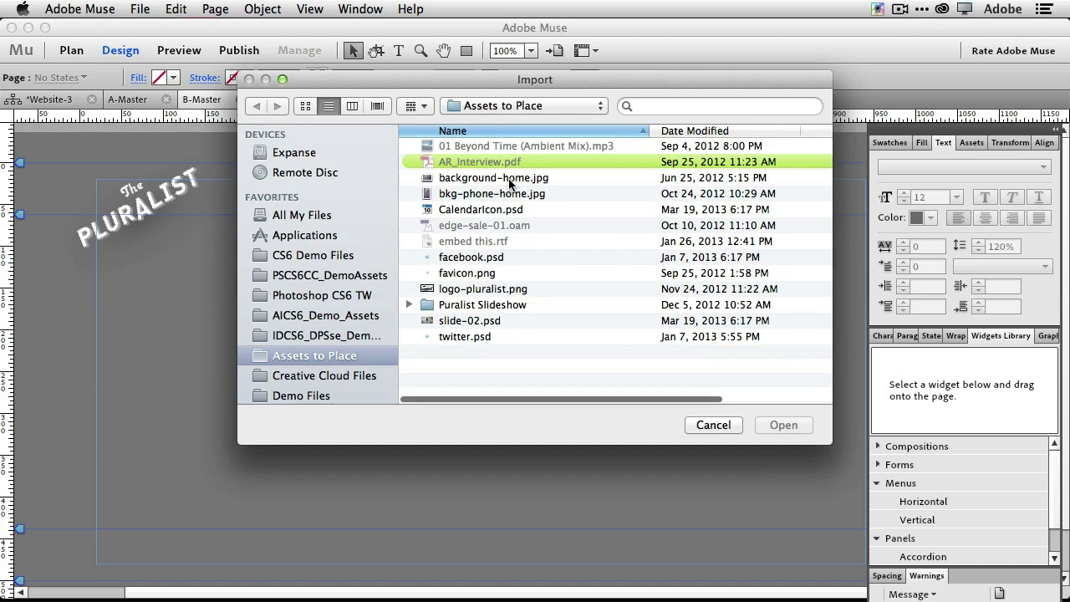
left_click(509, 180)
left_click(783, 424)
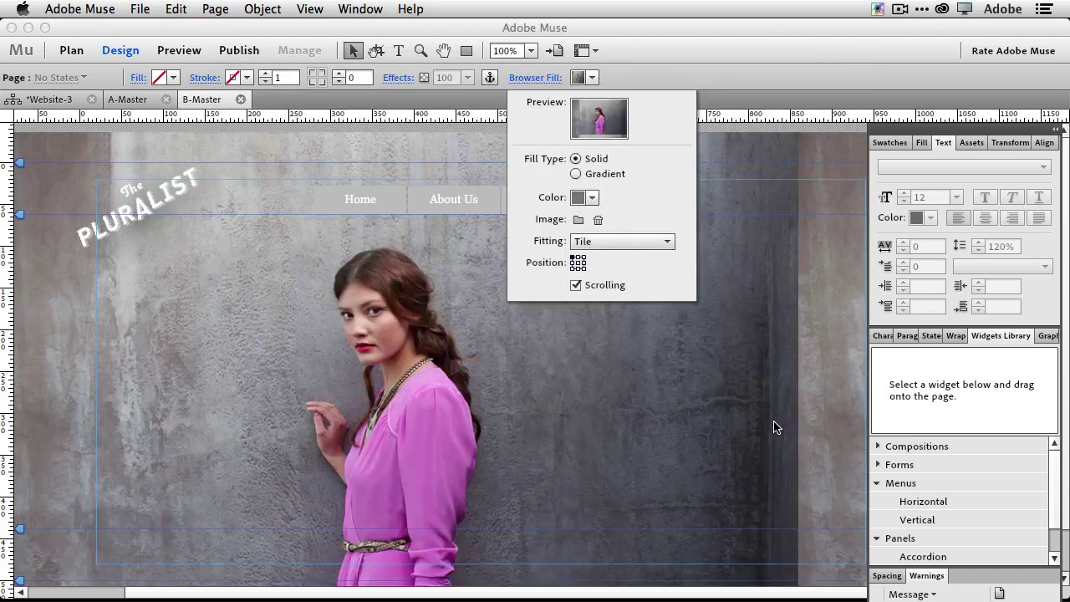
Turn off scrolling for the B-Master browser fill, set its fitting to Scale To Fill and centre its position
left_click(576, 285)
left_click(605, 241)
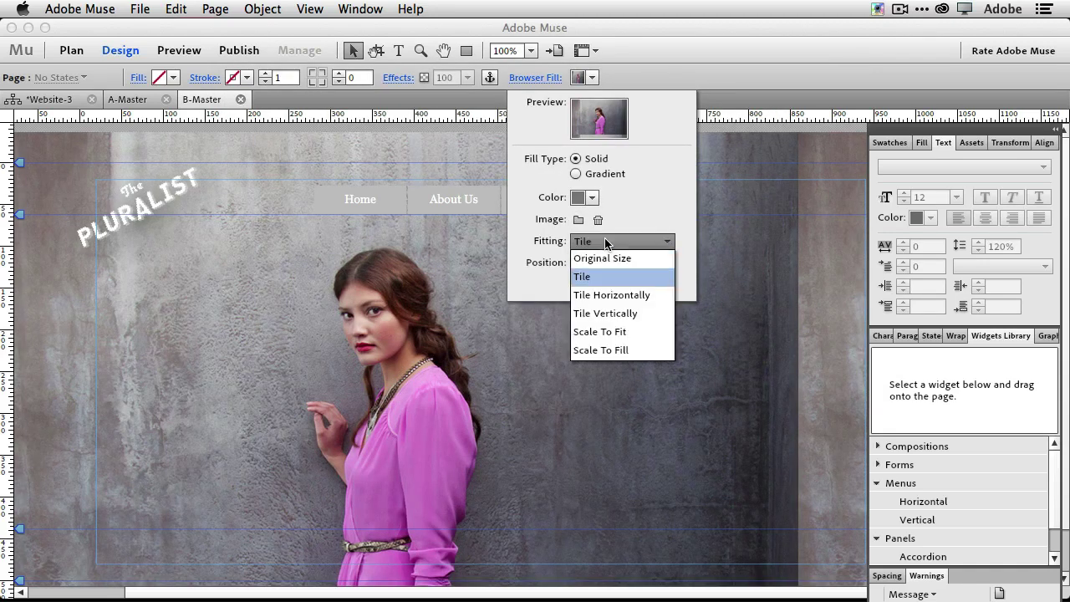
left_click(615, 350)
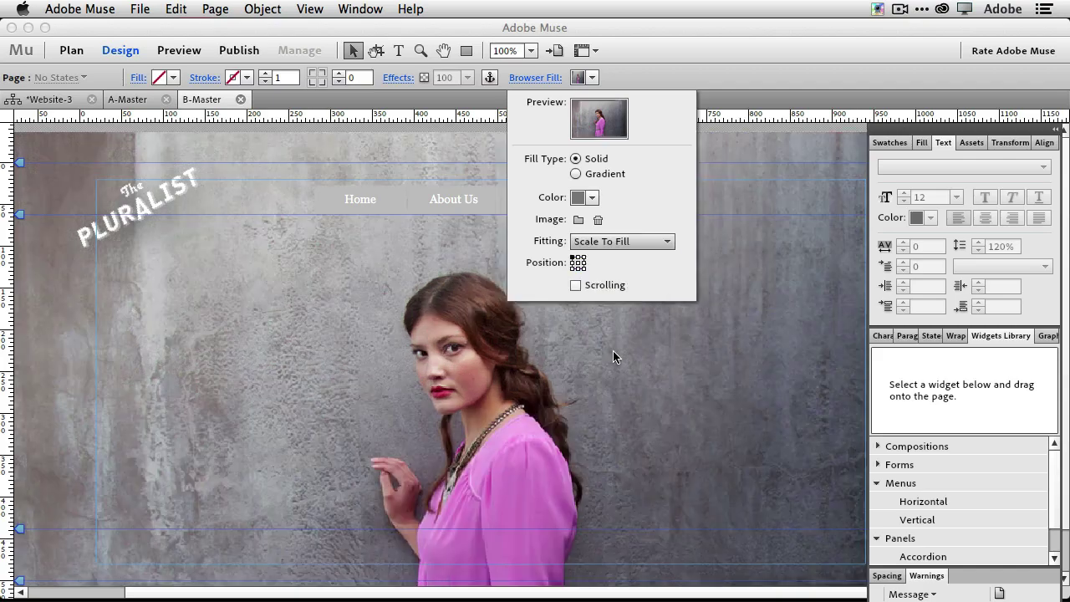
left_click(578, 262)
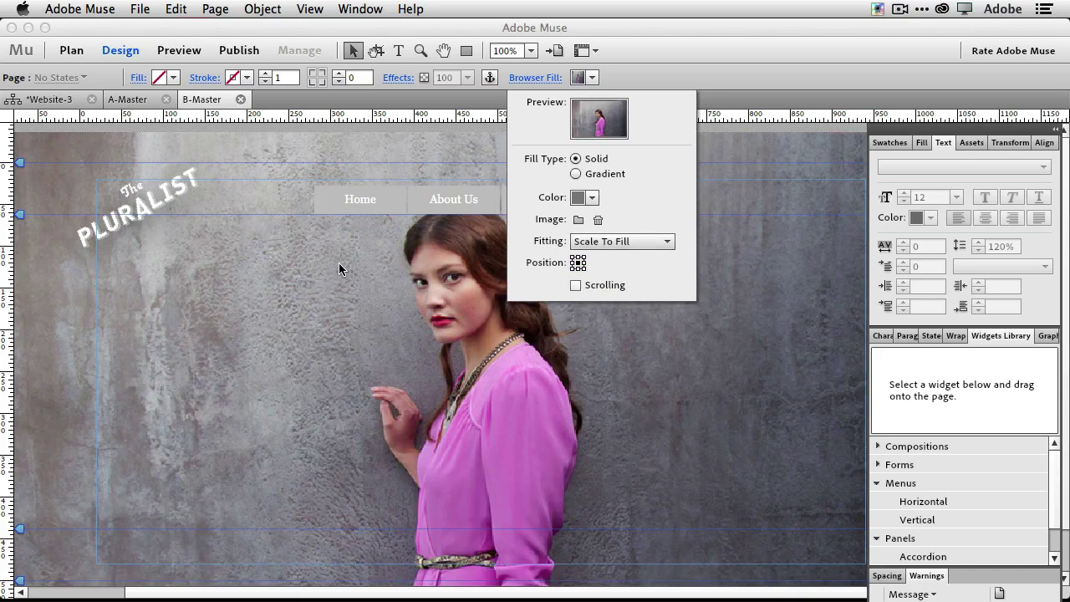
left_click(634, 52)
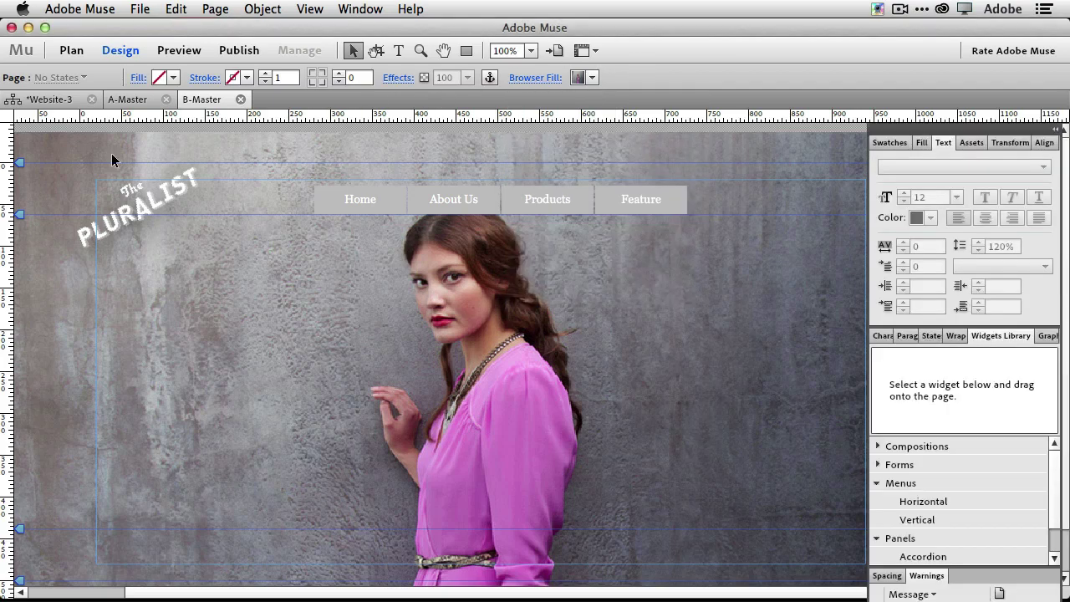
Return to the site plan and apply B-Master to the Home page
left_click(71, 100)
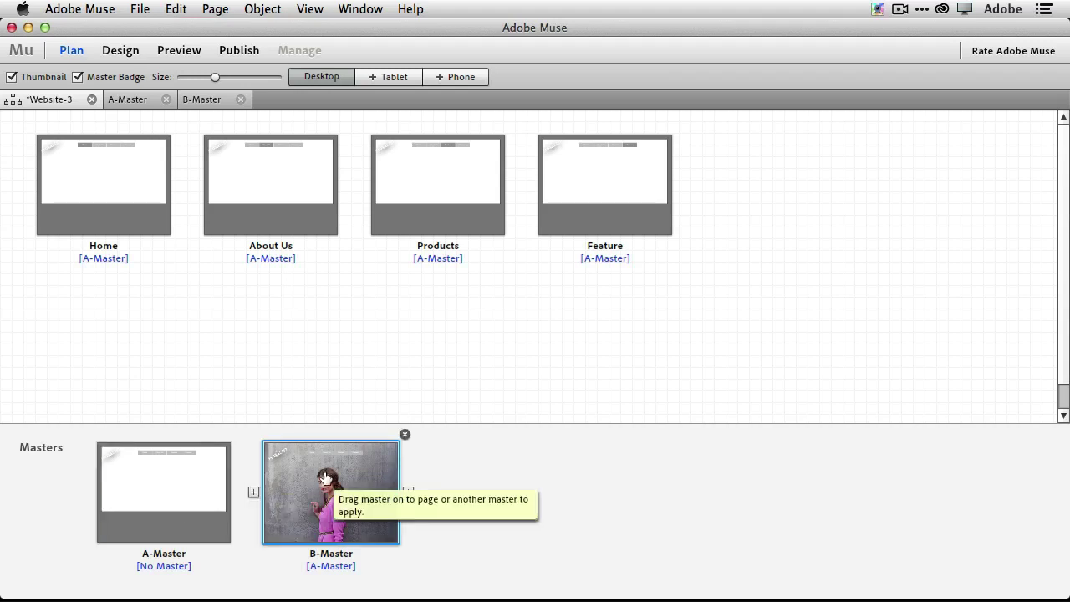
left_click_drag(311, 472, 102, 230)
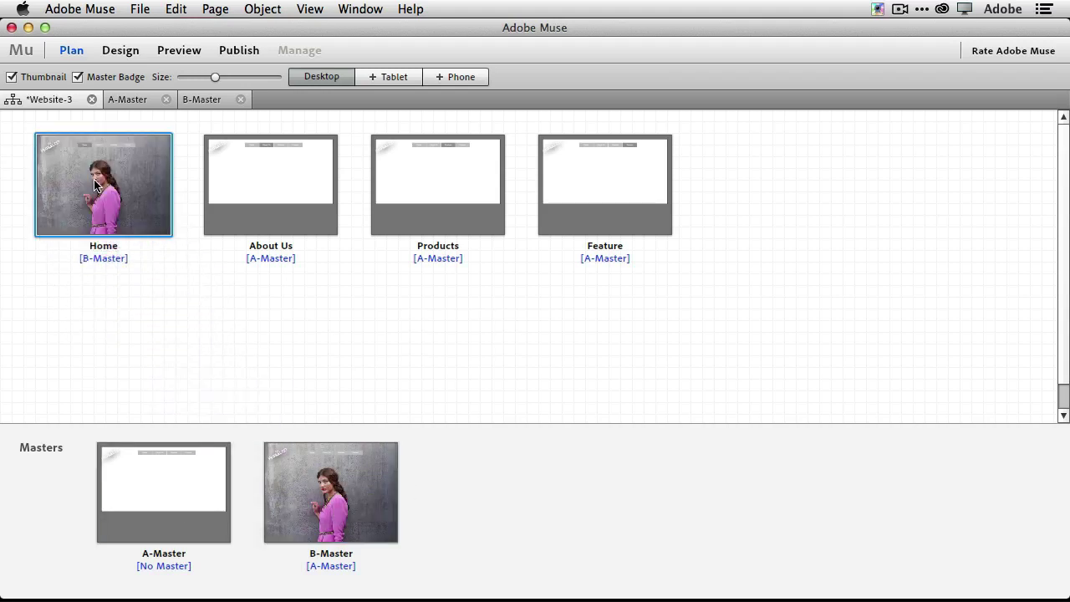
On A-Master, move the menu right to about X 454, Y 28 and the logo to about X -12, Y 70, and return to the plan
double_click(179, 479)
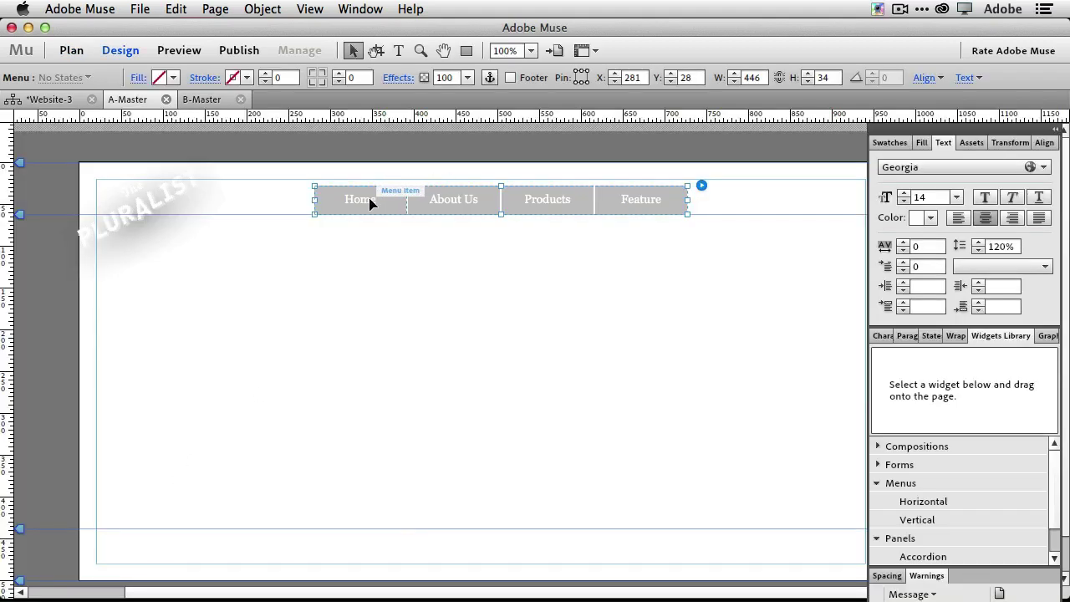
left_click_drag(372, 204, 514, 199)
left_click_drag(162, 205, 182, 228)
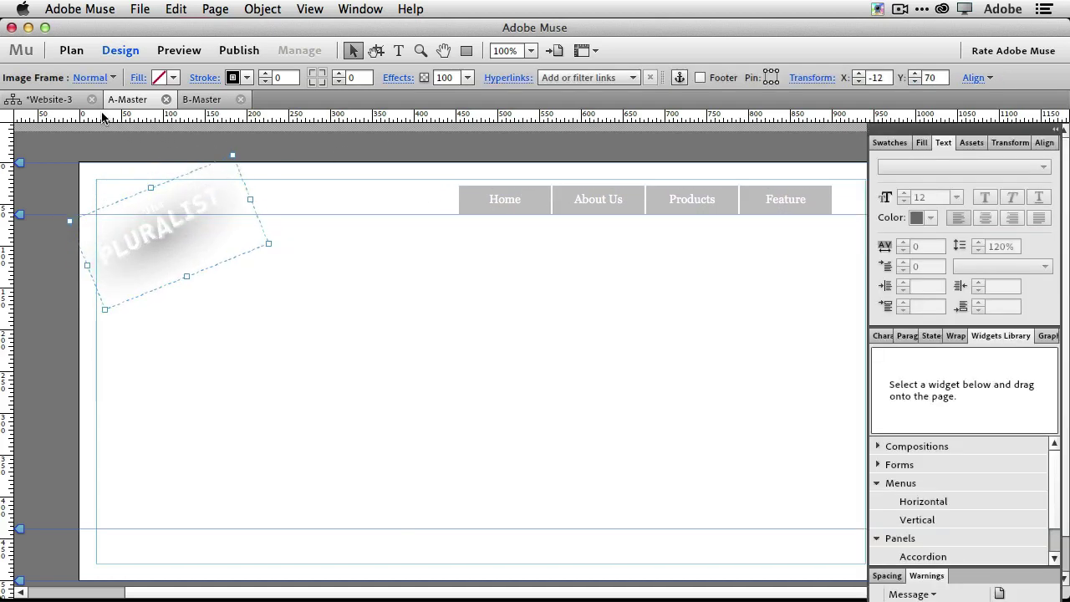
left_click(69, 102)
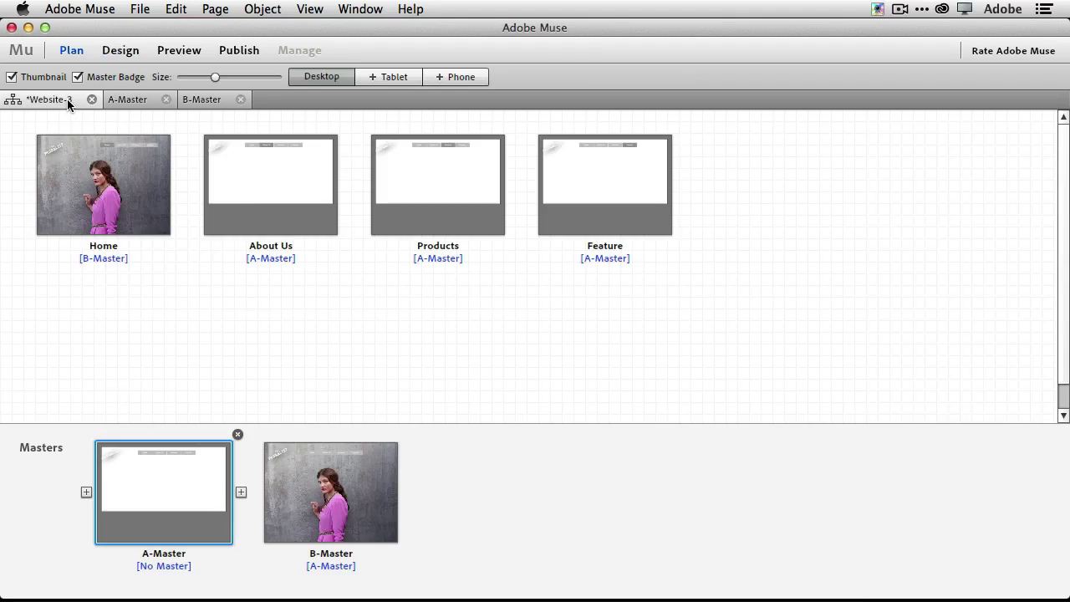
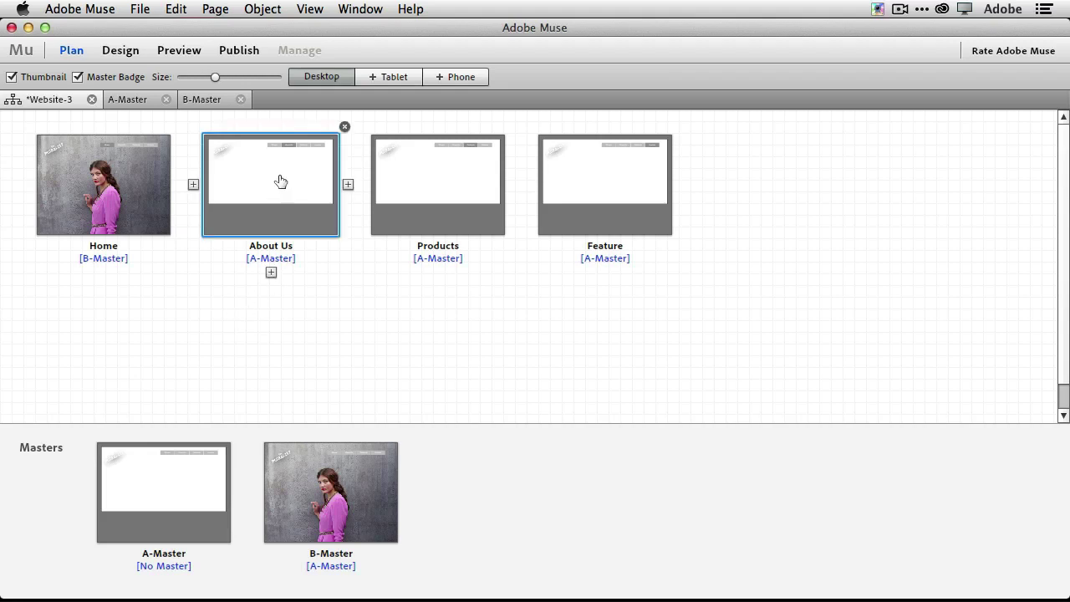
On the About Us page, draw a text frame below the menu and enter "Welcome to our Site, my name is" plus the person's full name
double_click(281, 182)
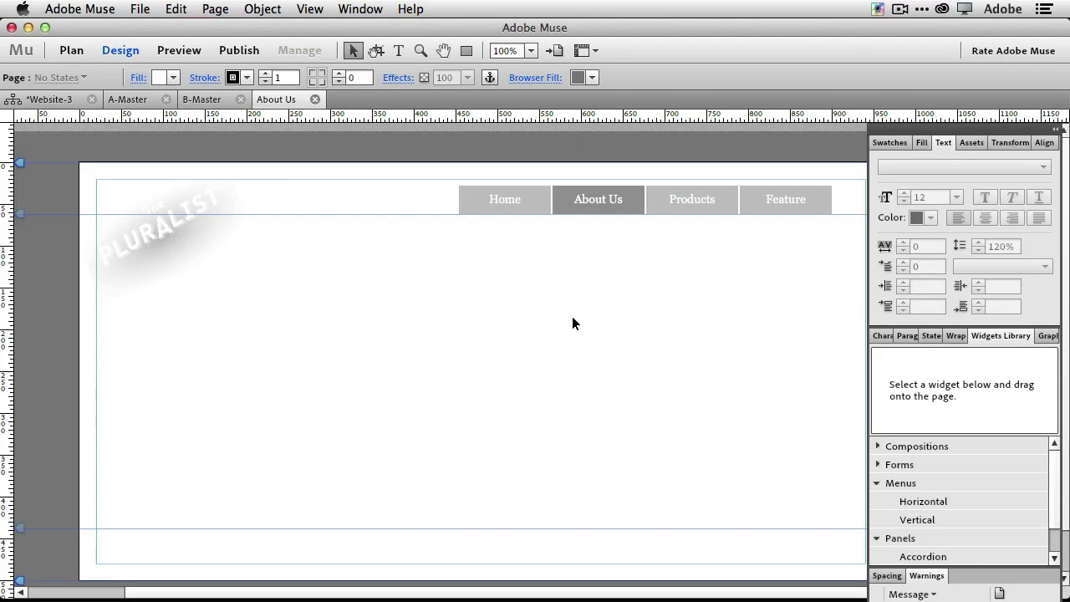
left_click(396, 50)
left_click_drag(303, 251, 627, 452)
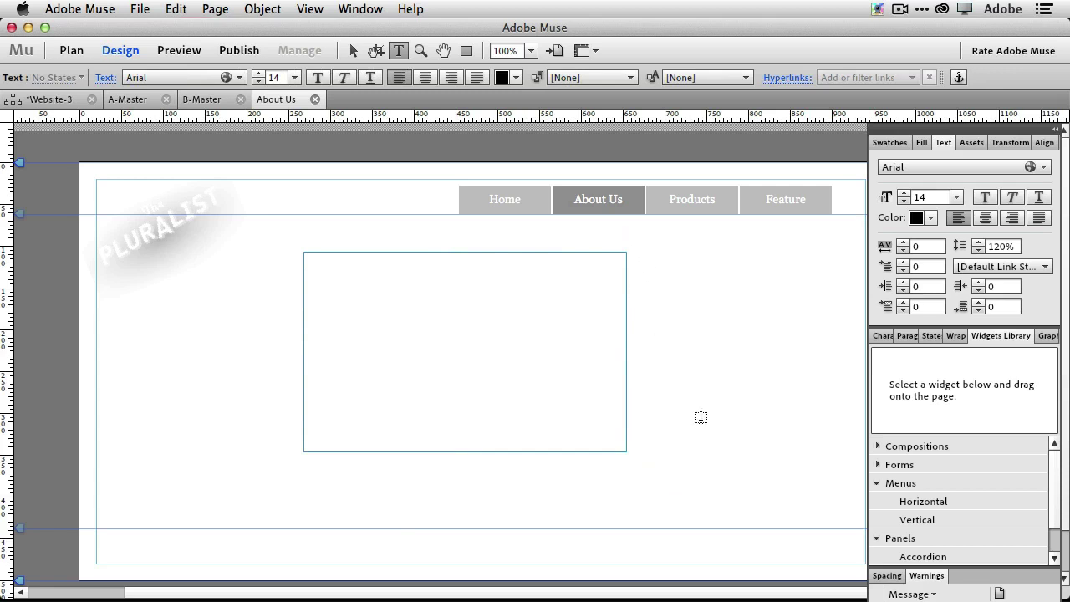
type("Welcome to our Site, my name is Terrry White")
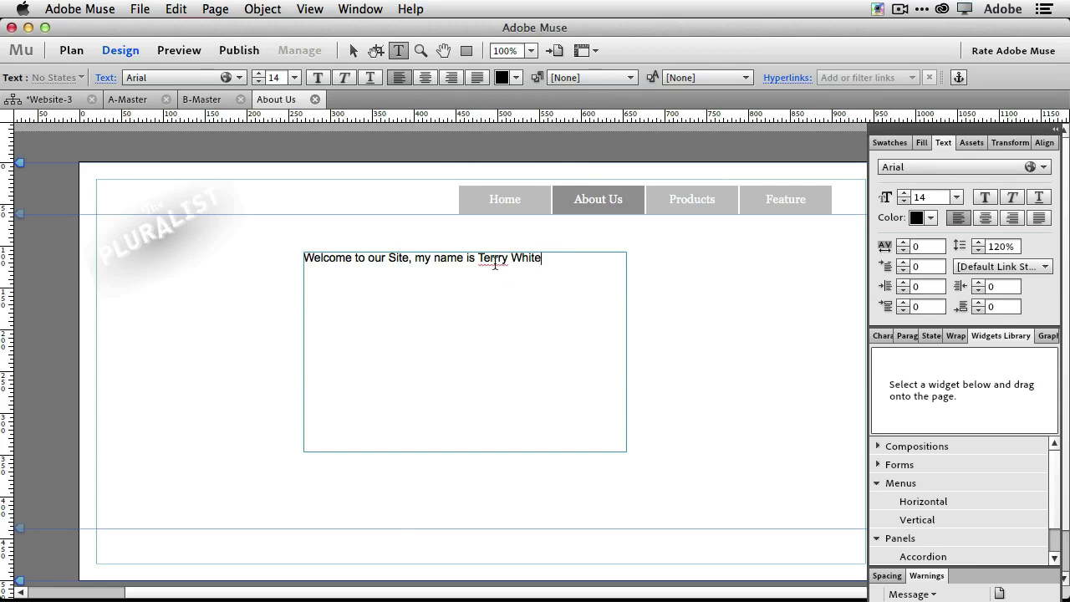
Correct the misspelled first name in the welcome text with the suggested spelling, and check the Spelling option
right_click(493, 263)
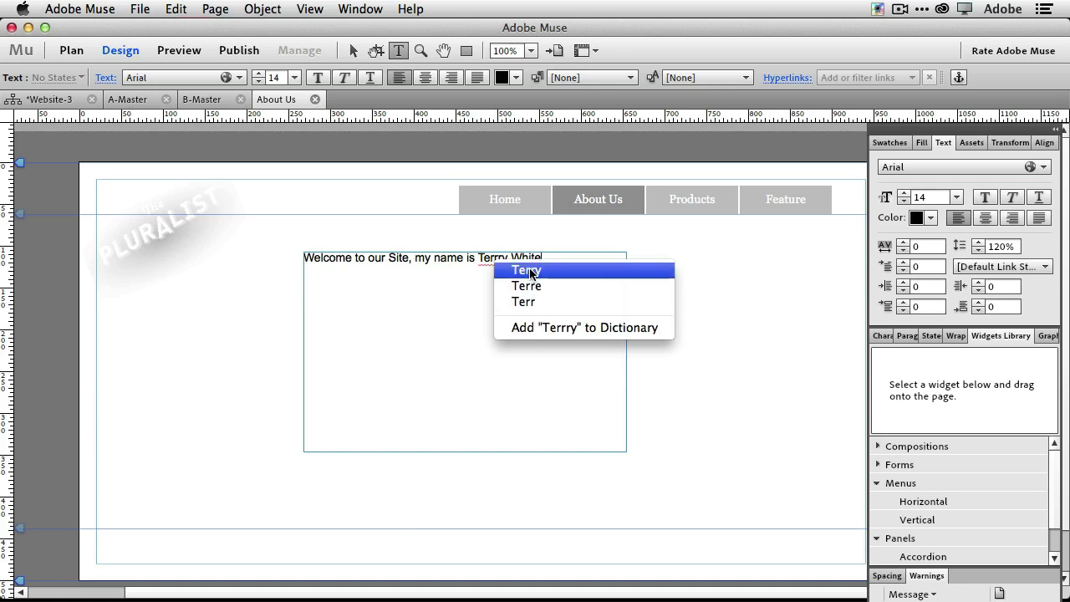
left_click(528, 271)
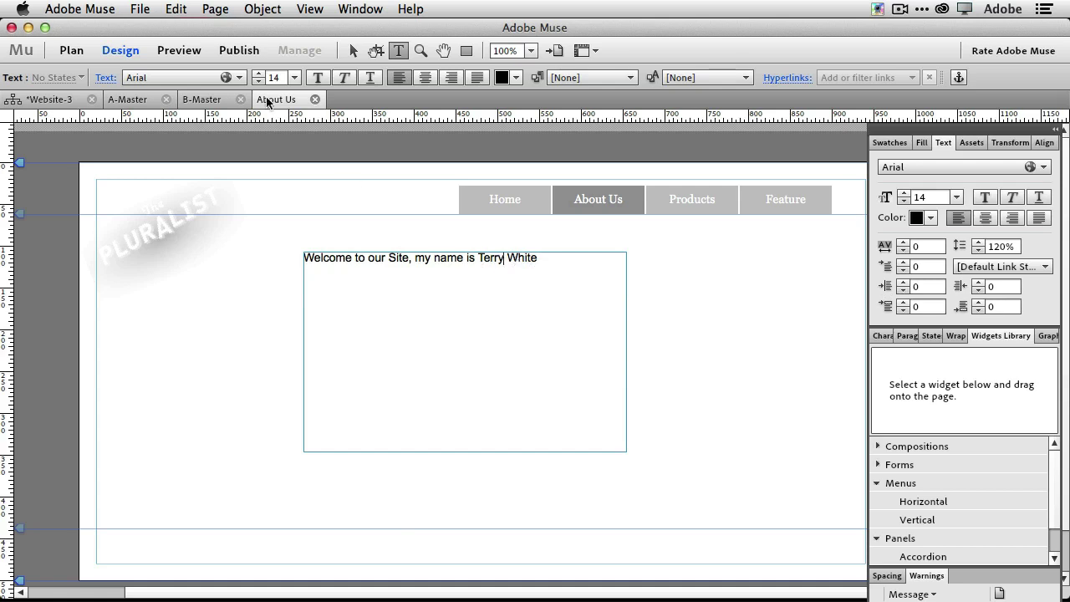
left_click(176, 9)
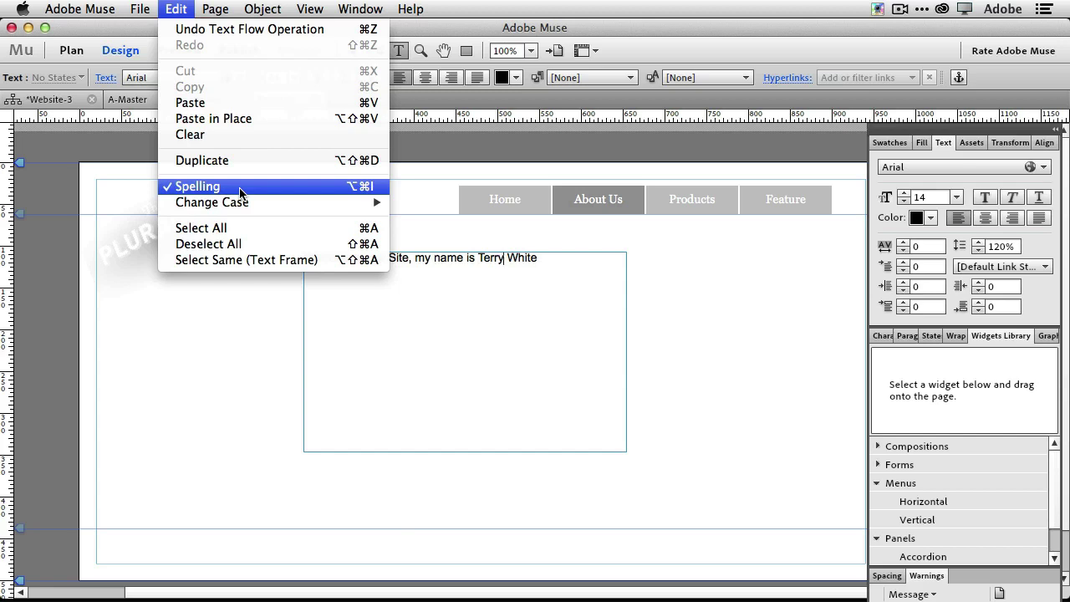
left_click(227, 355)
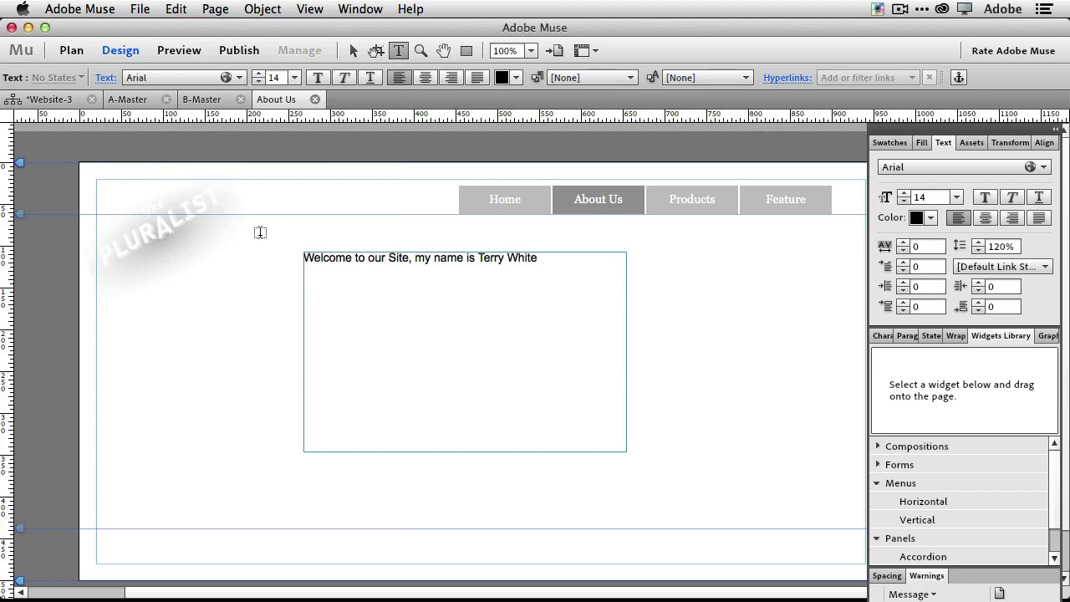
On A-Master, select the menu's Home item and try a beige C7B299 fill before settling on grey 7F7F7F
left_click(130, 99)
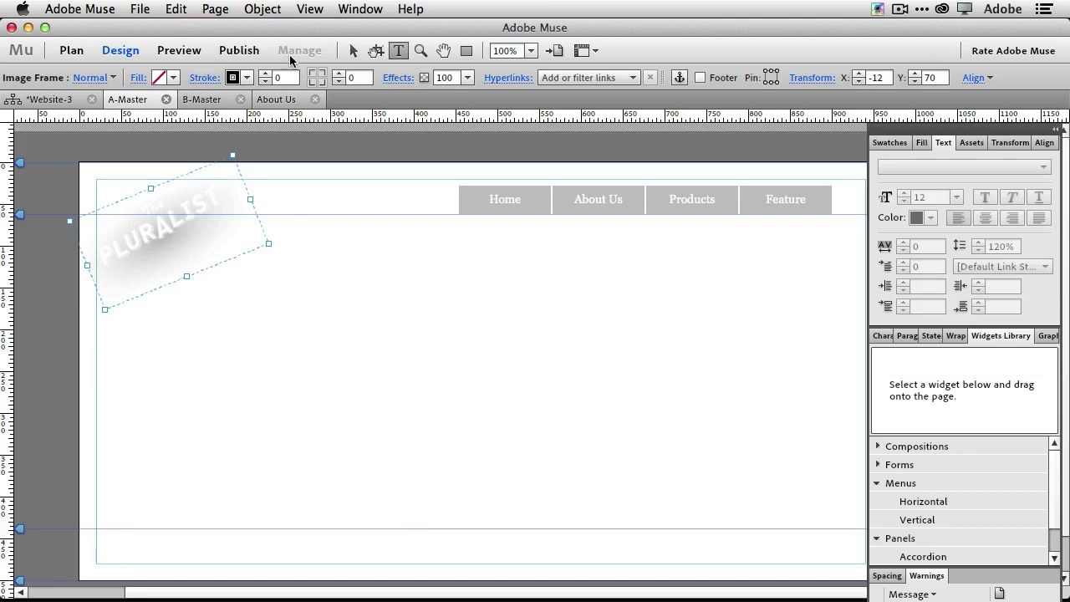
left_click(352, 51)
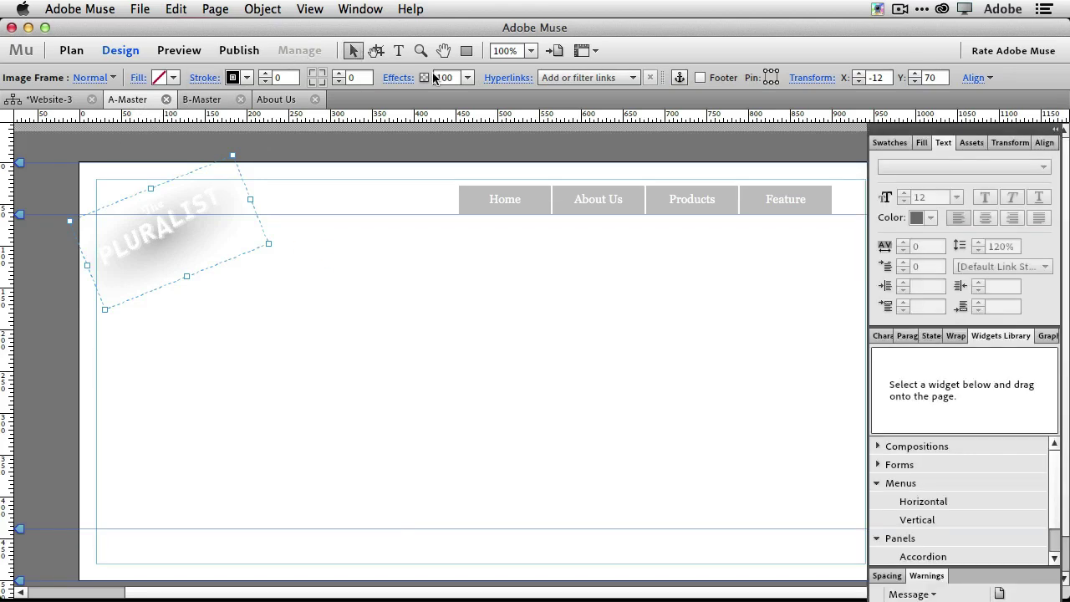
left_click(616, 203)
key("super+c")
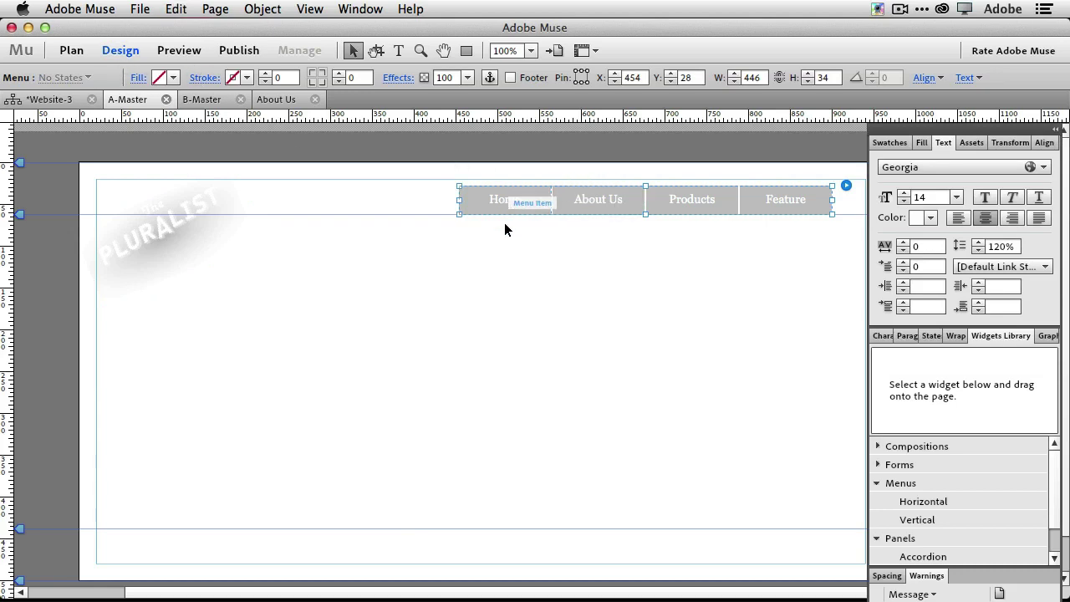
left_click(471, 213)
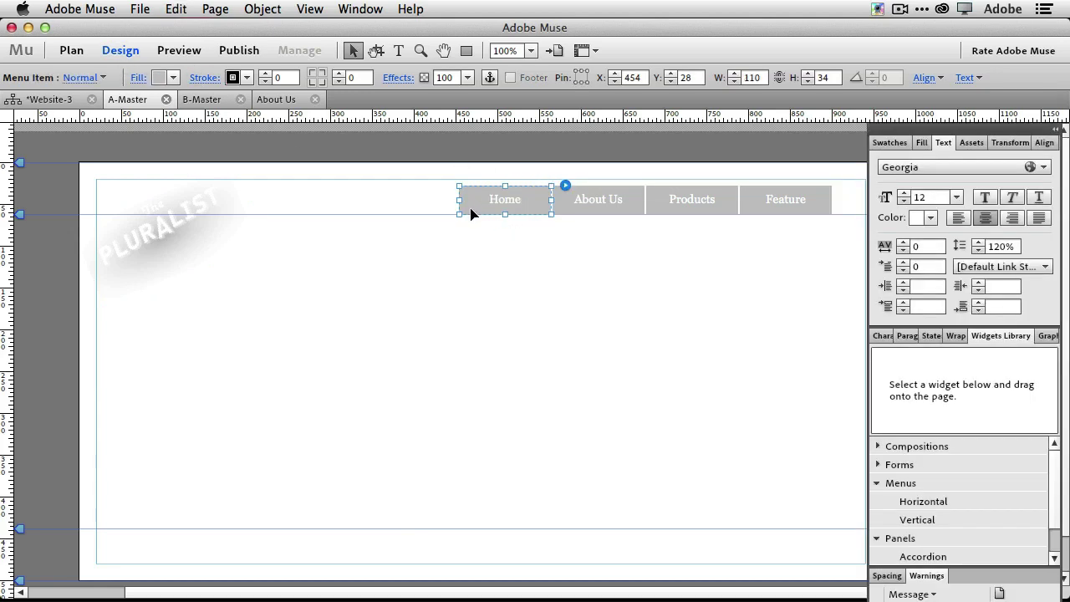
left_click(173, 77)
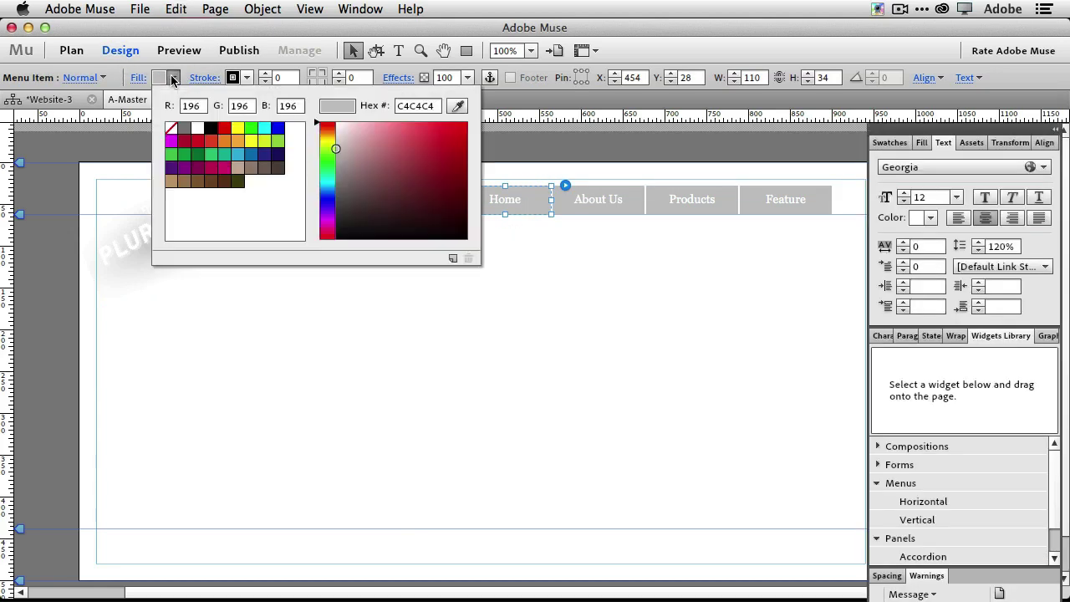
left_click(237, 168)
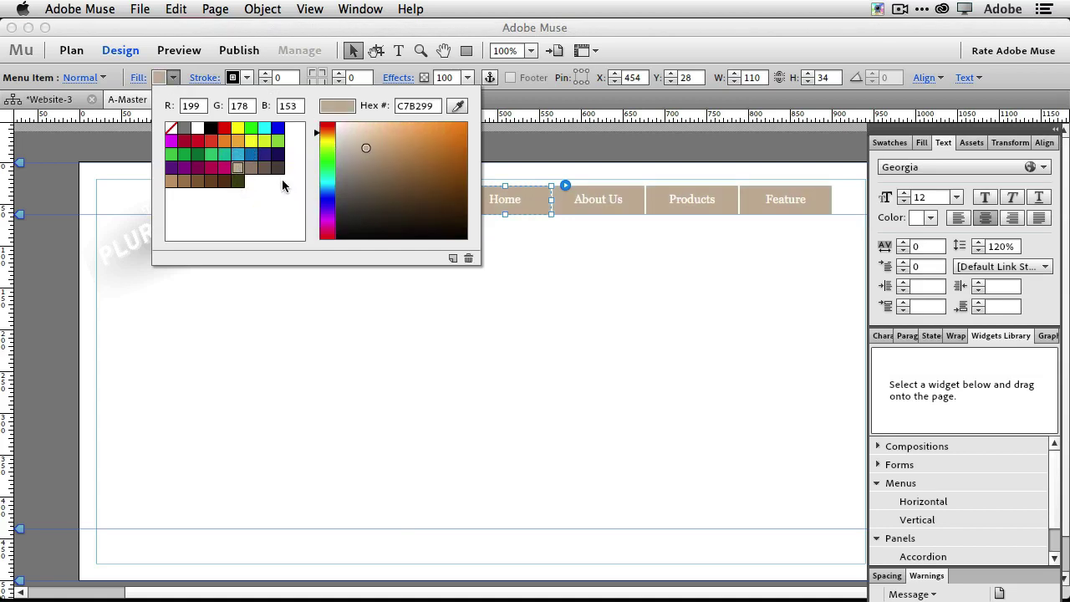
left_click(185, 131)
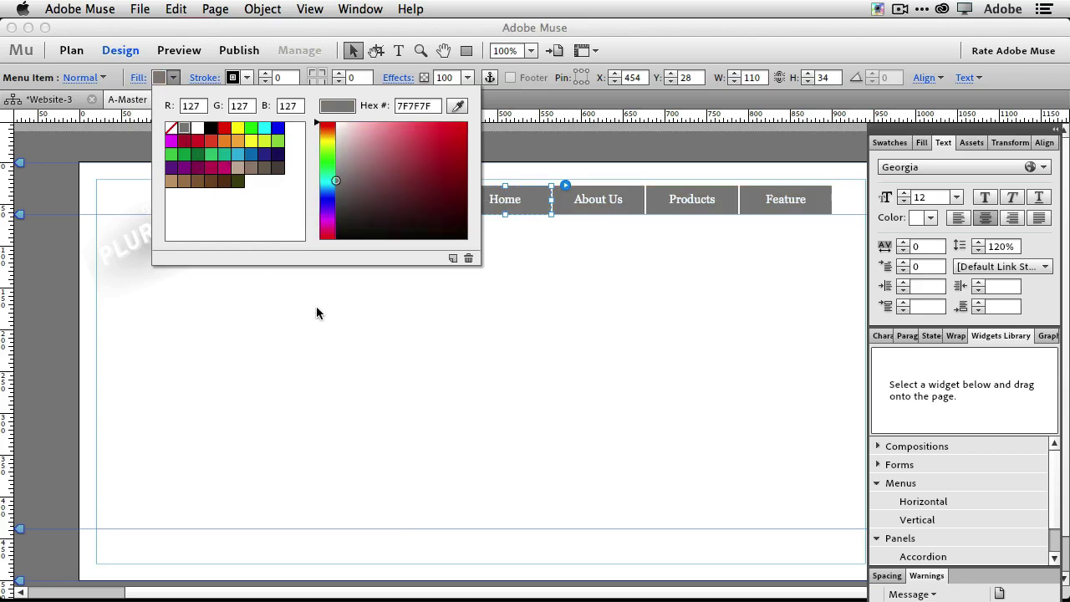
left_click(344, 304)
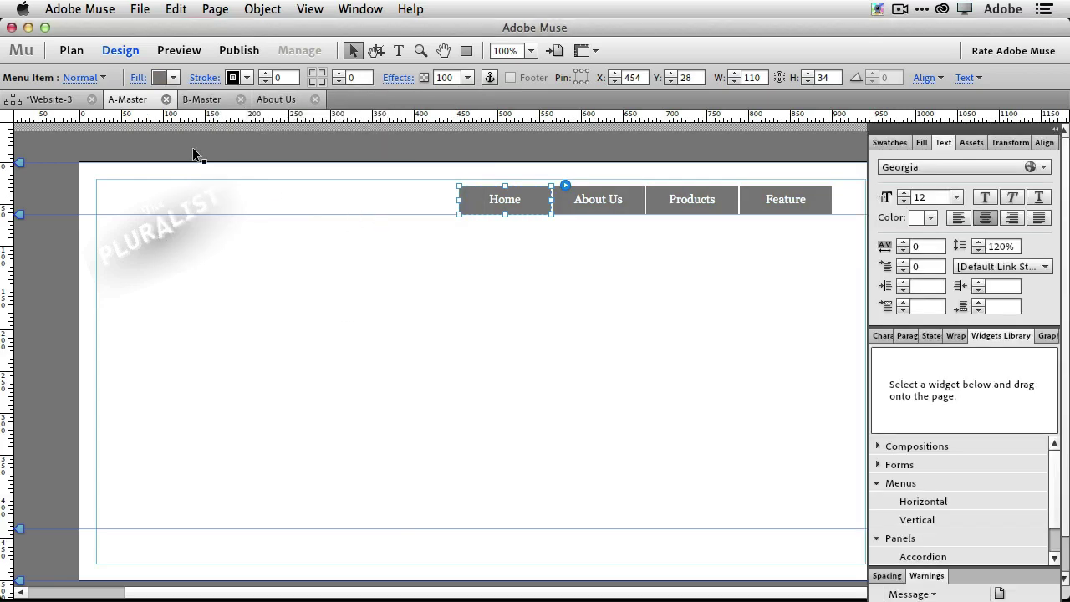
From the site plan, add a phone layout copied from Desktop, including the site plan and page attributes but not the browser fill
left_click(58, 101)
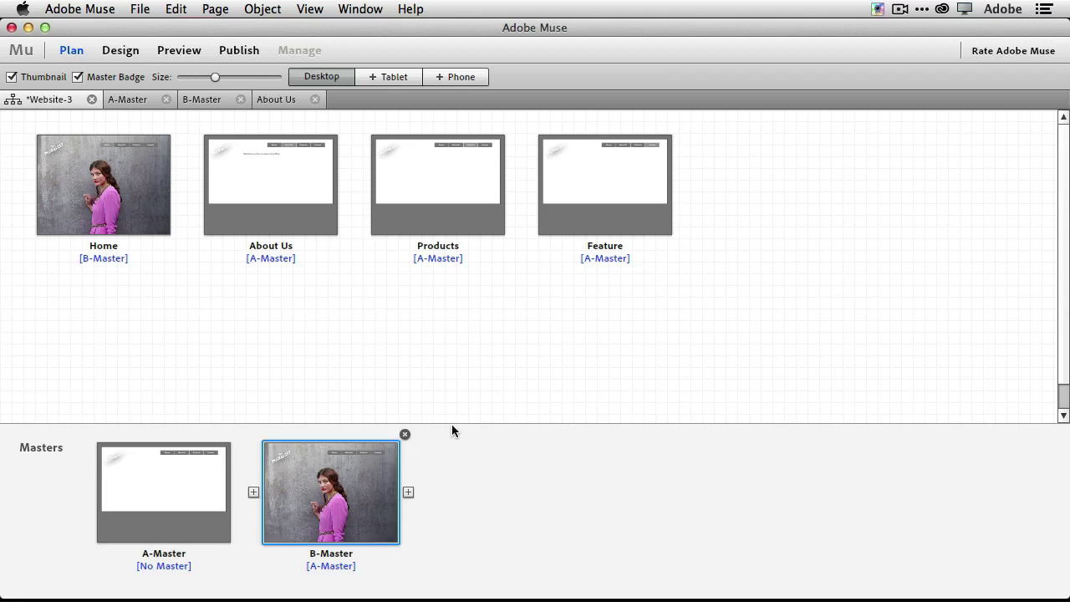
left_click(451, 81)
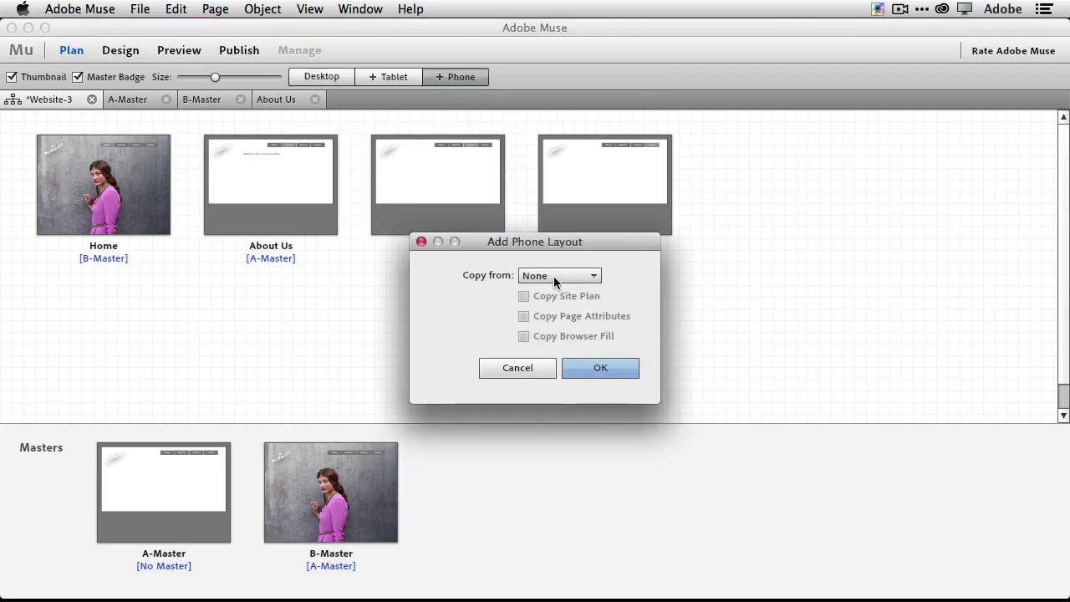
left_click(557, 277)
left_click(560, 310)
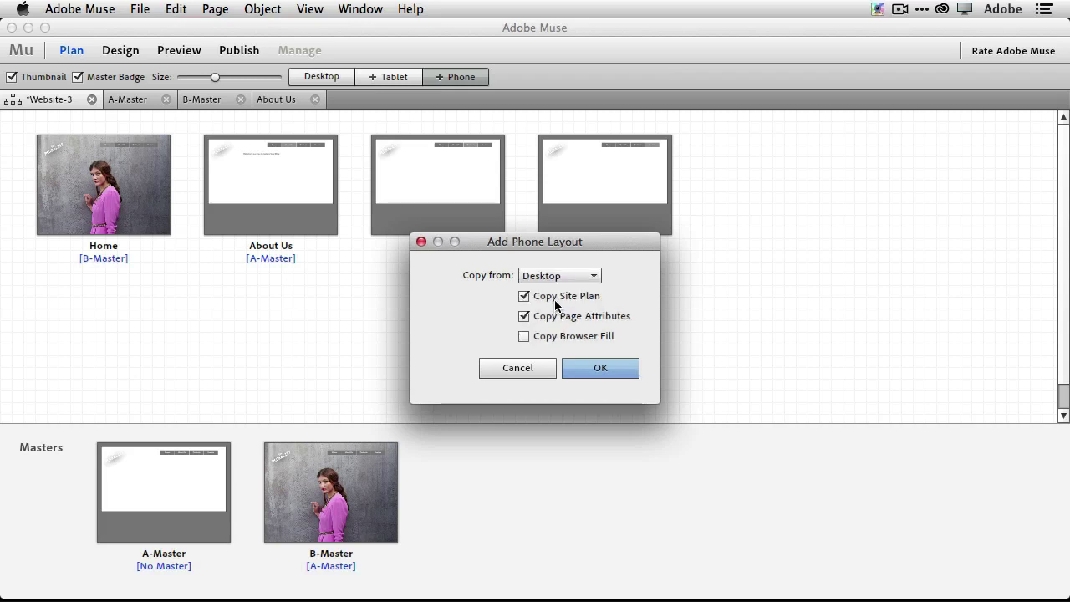
left_click(623, 375)
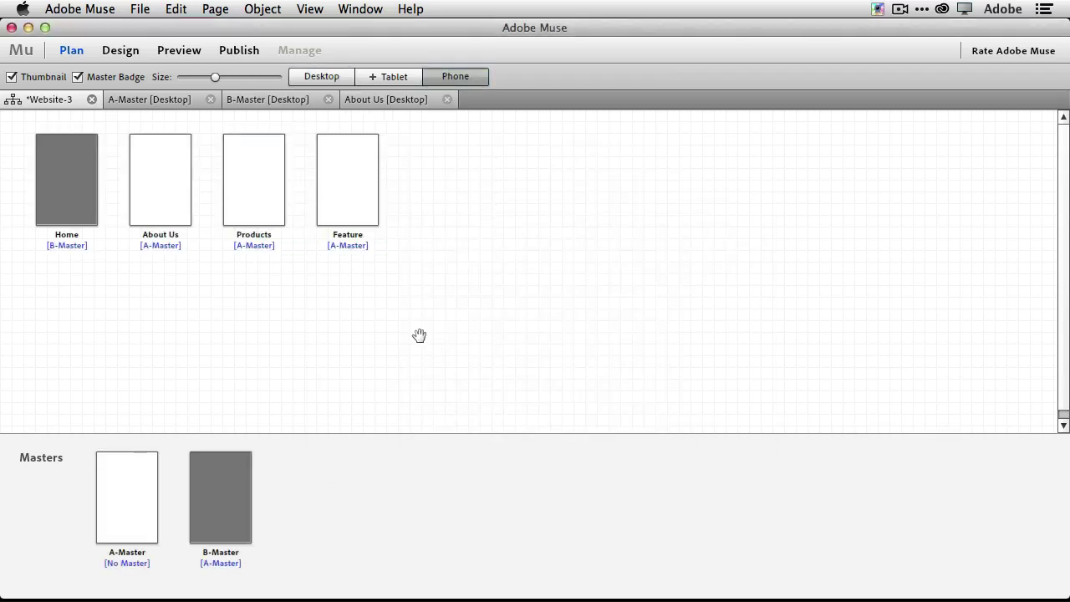
Open the phone A-Master and place an Accordion panel widget at the page's top-left corner, X 0, Y 0
mouse_move(142, 486)
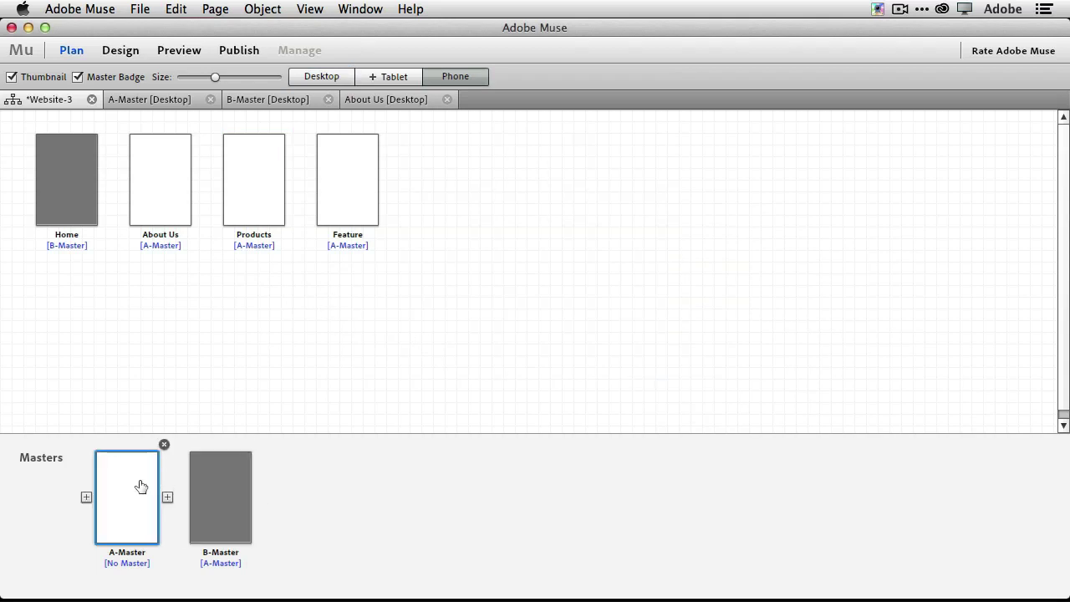
double_click(141, 486)
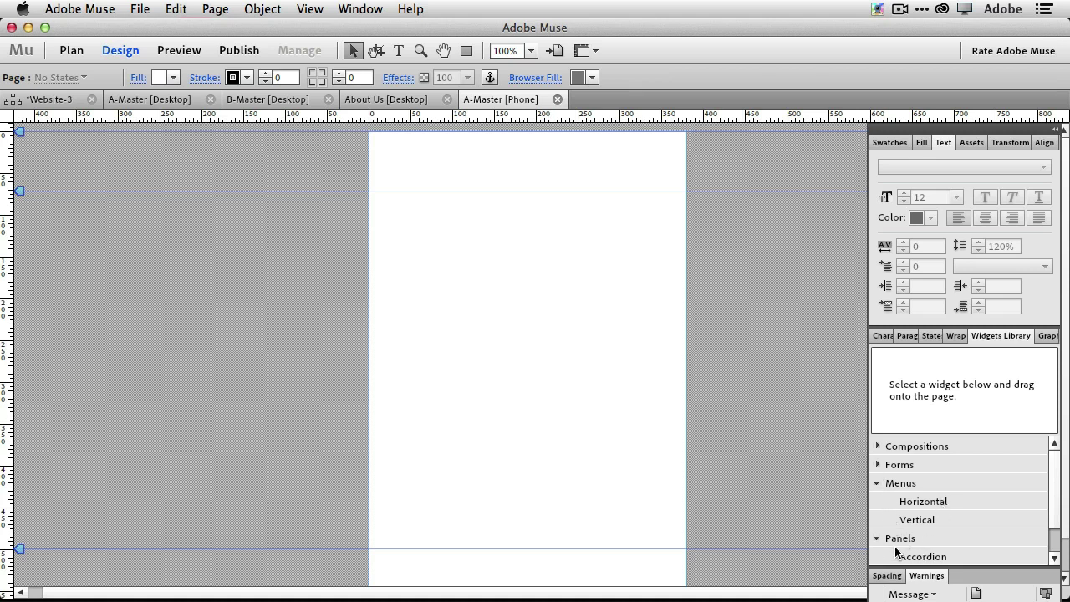
left_click_drag(911, 556, 473, 265)
left_click_drag(546, 287, 444, 171)
Remove the accordion's "Mauris sit amet" and "Ut eget felis" panels, keeping only "Lorem ipsum"
left_click(644, 313)
left_click(643, 319)
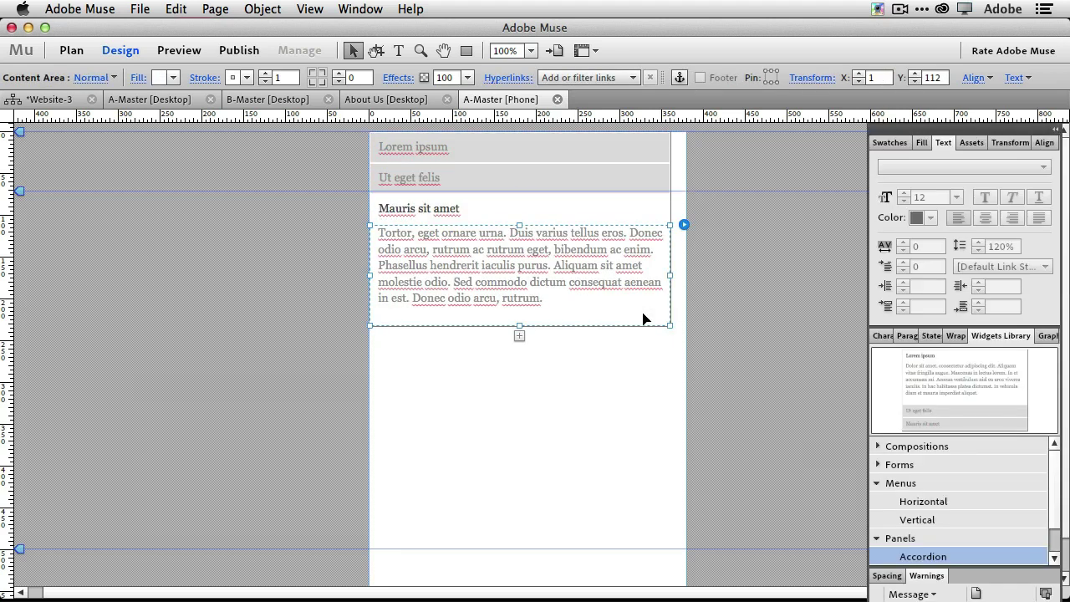
left_click(640, 318)
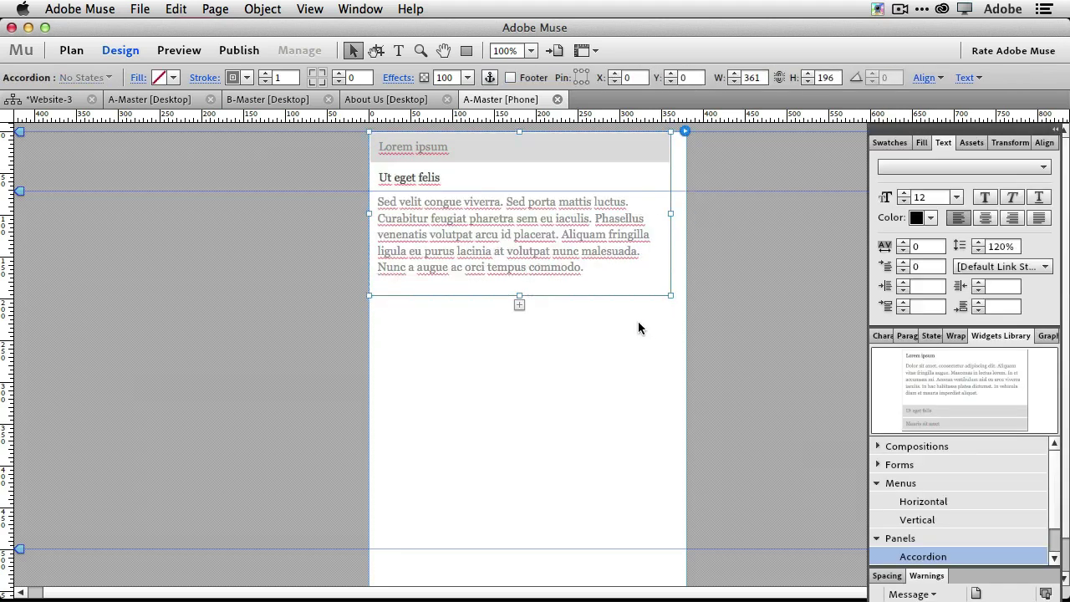
left_click(557, 253)
key("Escape")
left_click(556, 248)
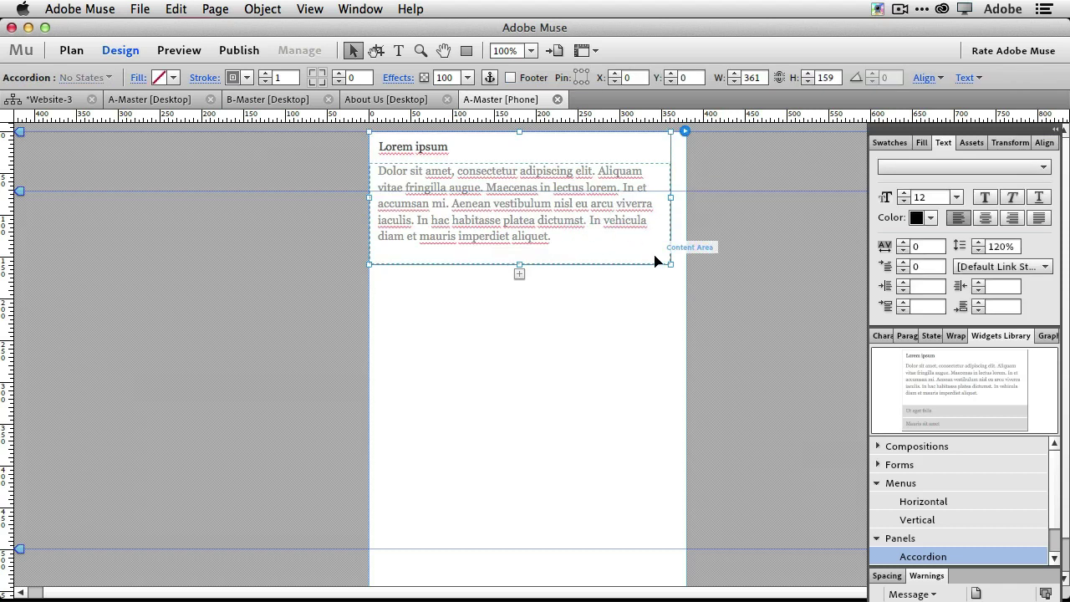
Widen the accordion to the full width of the phone page and select its content area
left_click_drag(669, 265, 684, 270)
left_click(524, 230)
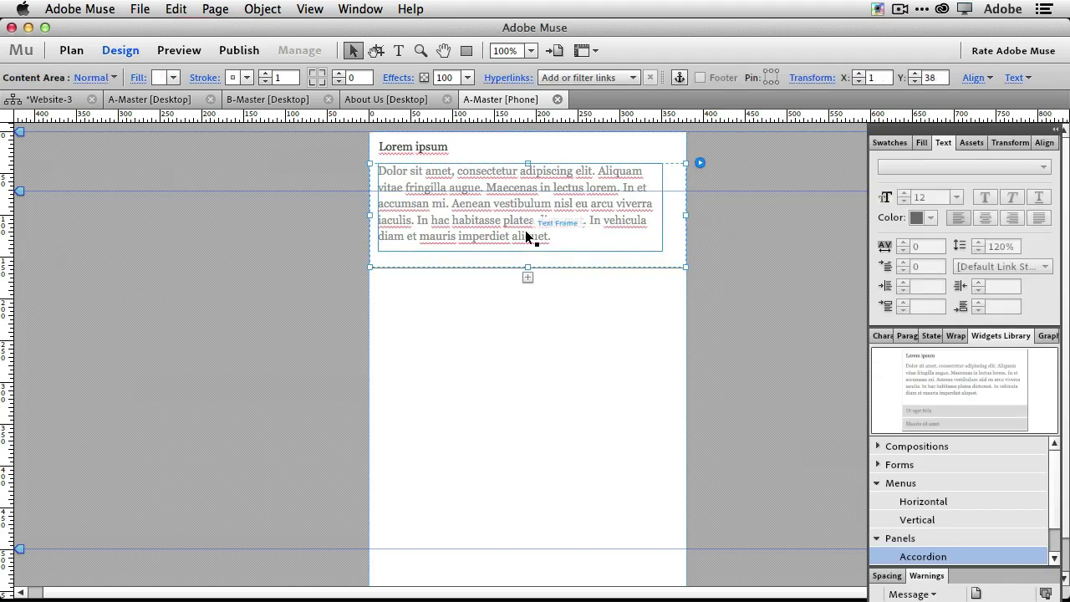
Delete the placeholder text frame inside the accordion's content area and rename the panel label to "Menu"
left_click(525, 231)
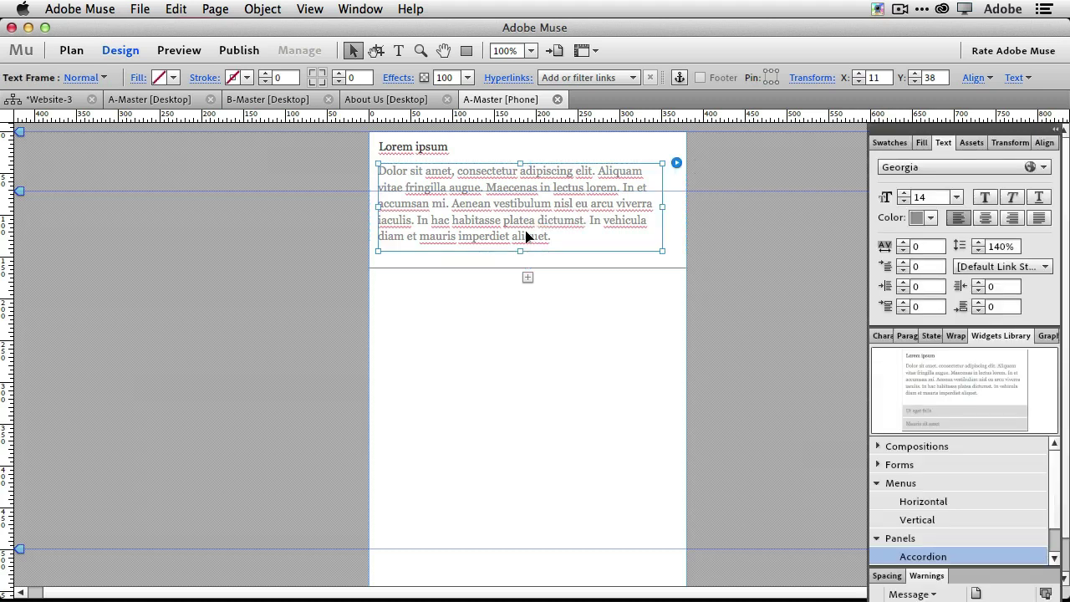
key("Delete")
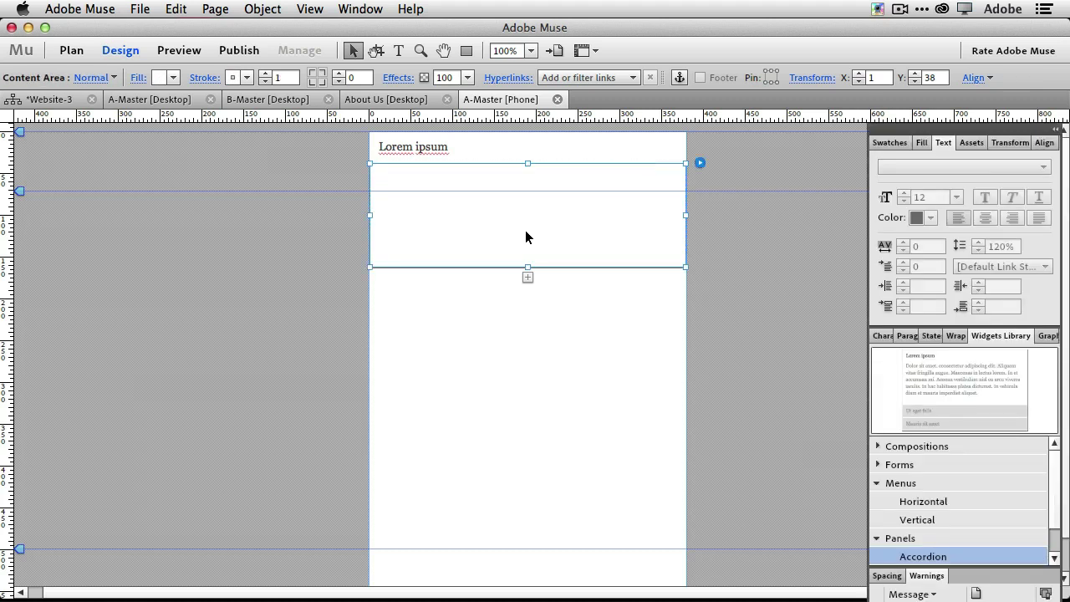
left_click(408, 147)
left_click(408, 148)
triple_click(409, 147)
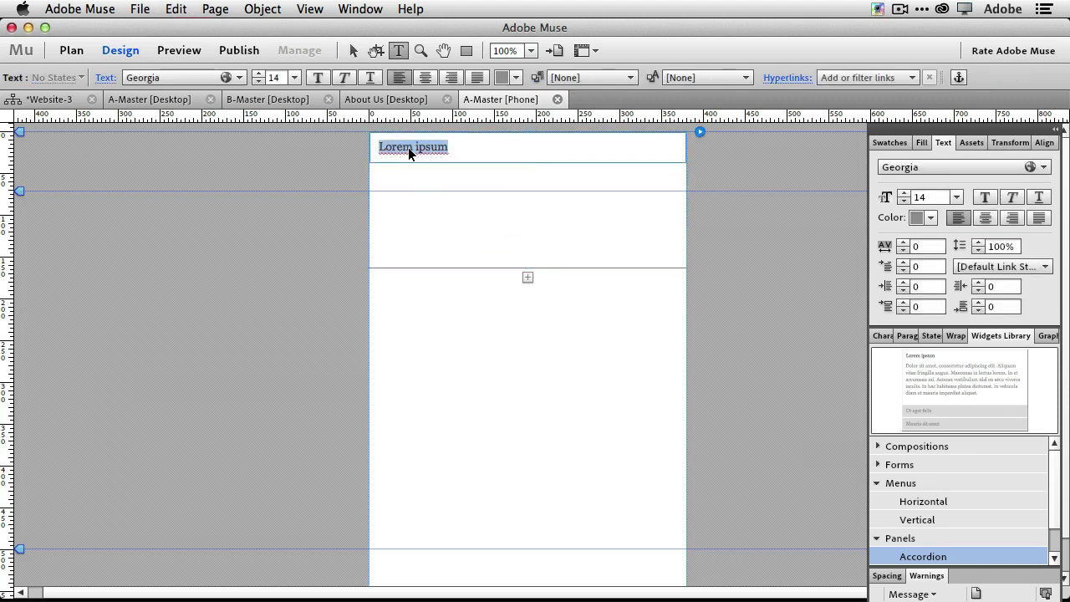
type("Menu")
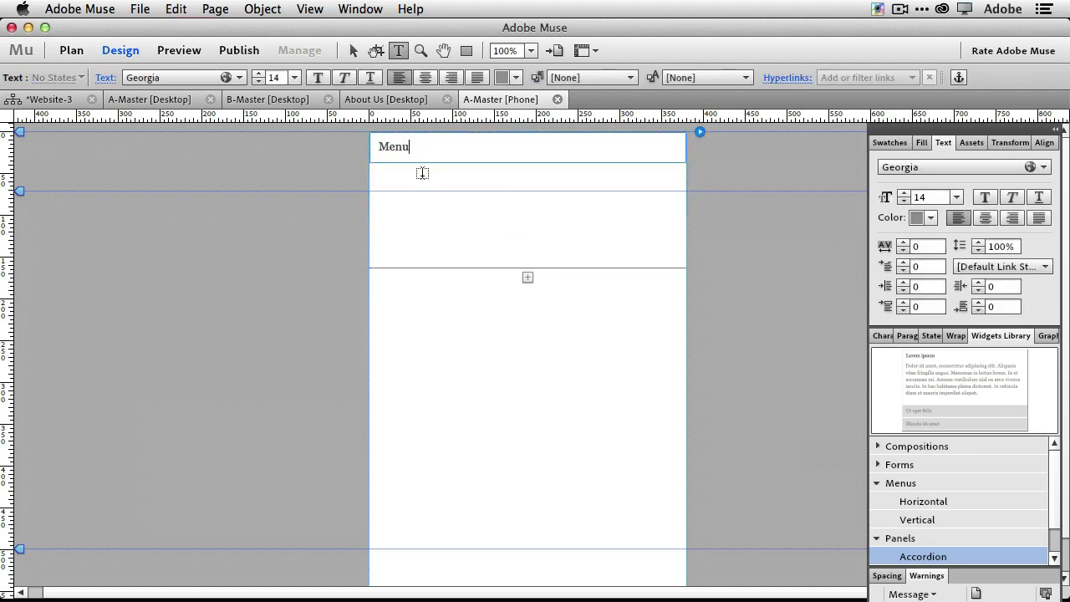
left_click(351, 52)
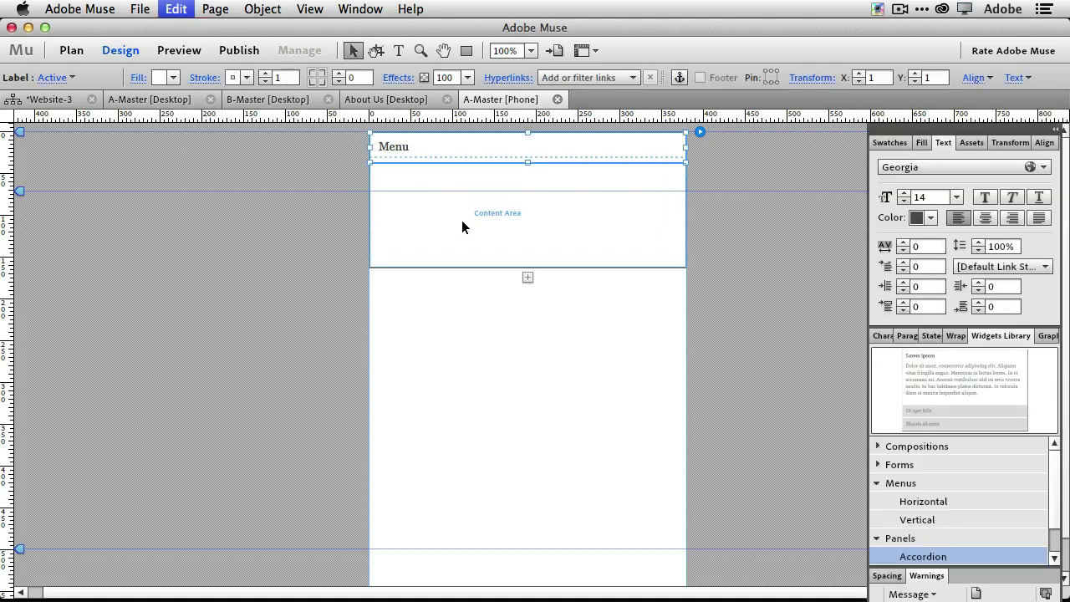
key("super+v")
left_click_drag(491, 358, 492, 187)
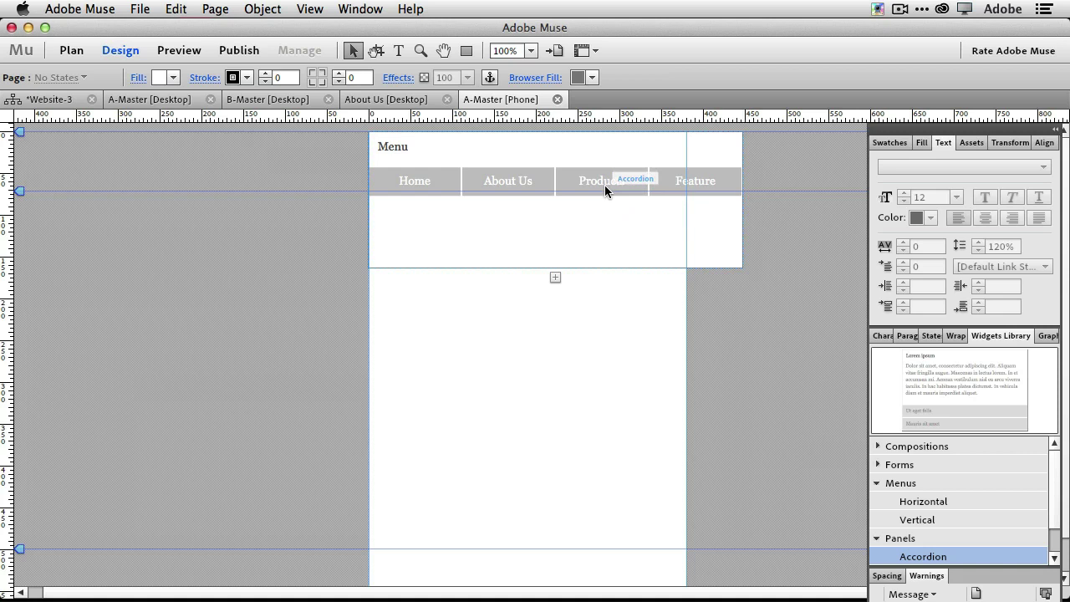
left_click_drag(604, 185, 604, 185)
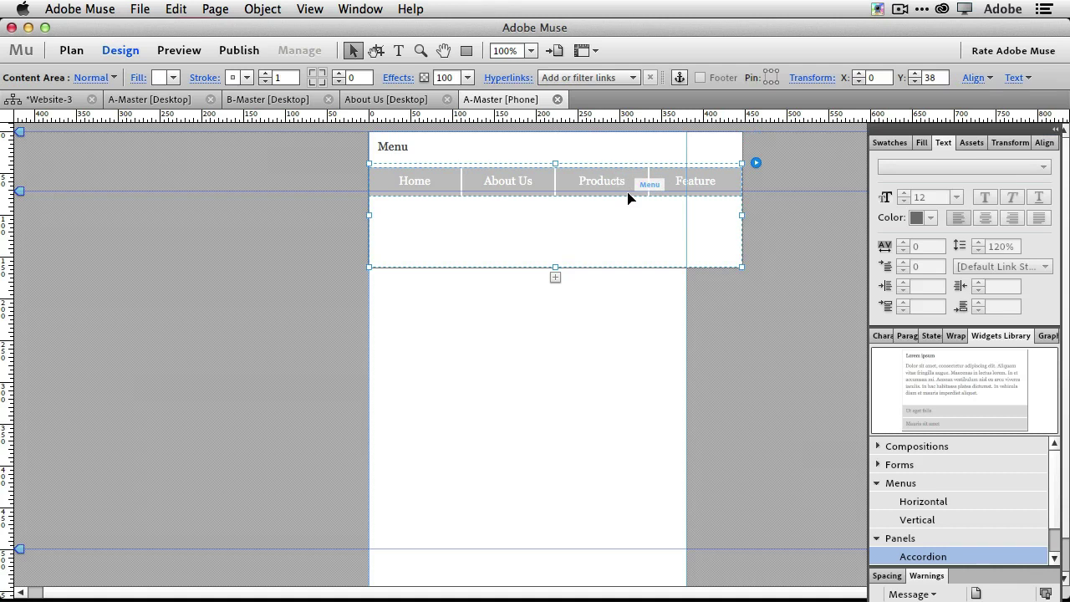
left_click(608, 191)
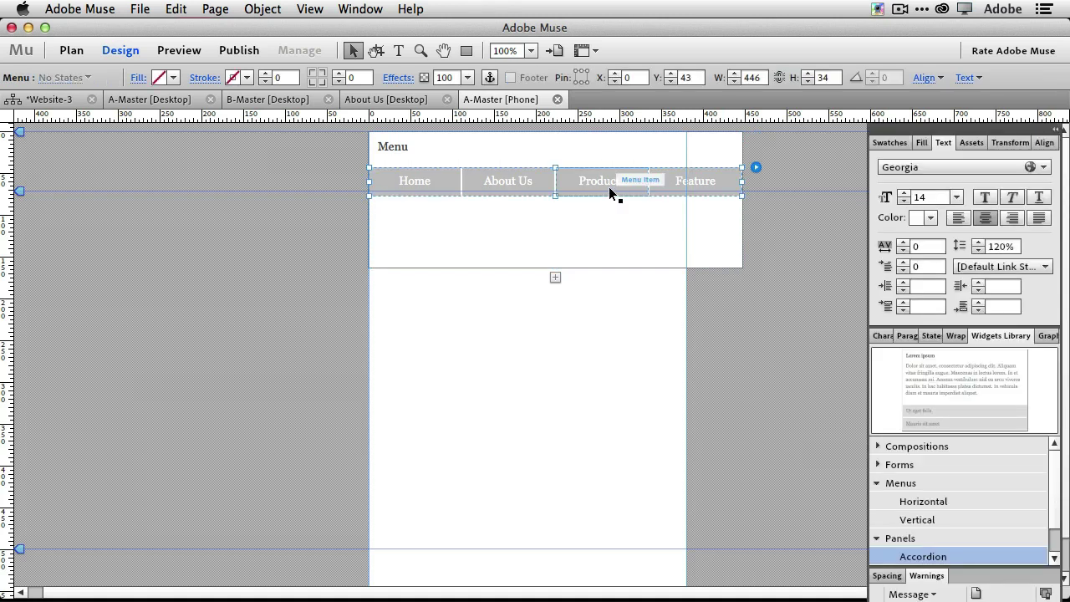
left_click(336, 170)
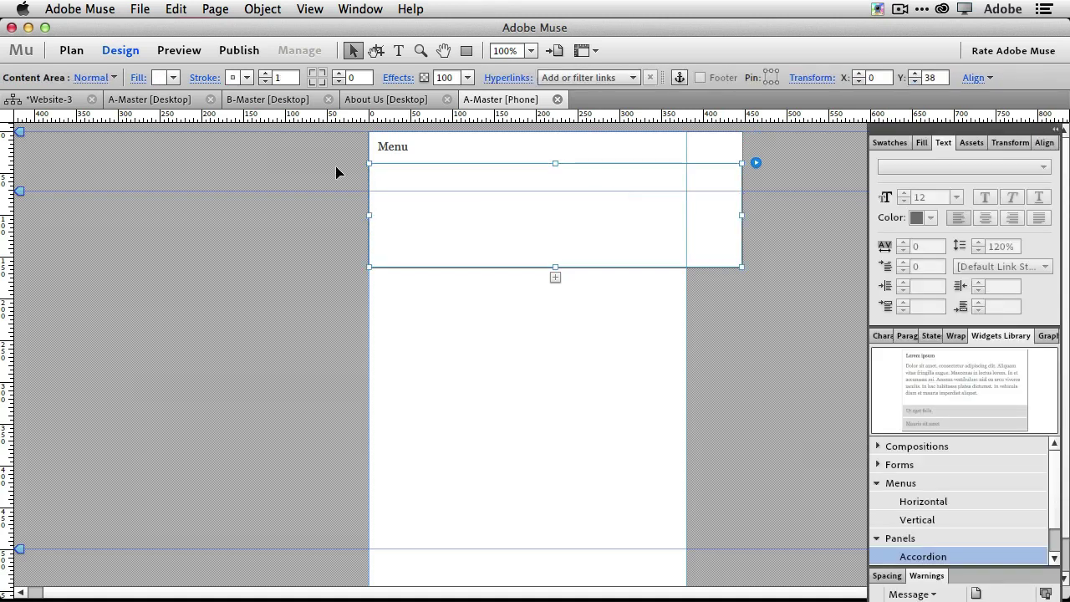
Copy the navigation menu from the desktop A-Master and paste it into the phone accordion's content area at X 1, Y 42
left_click(162, 101)
left_click(551, 265)
key("Tab")
left_click(535, 205)
key("super+c")
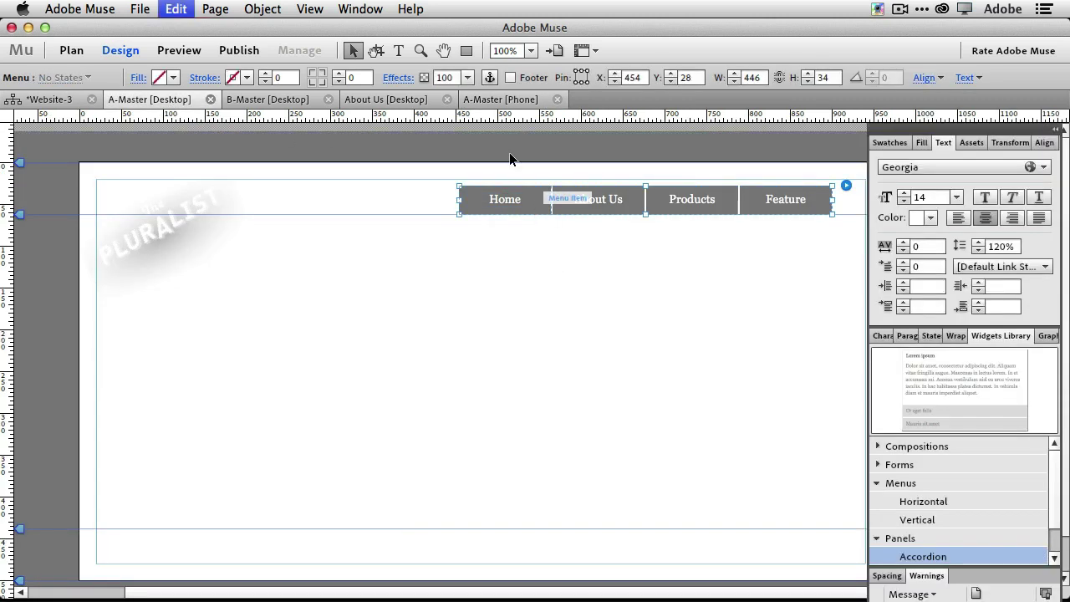
left_click(499, 99)
key("super+v")
left_click_drag(482, 354, 513, 182)
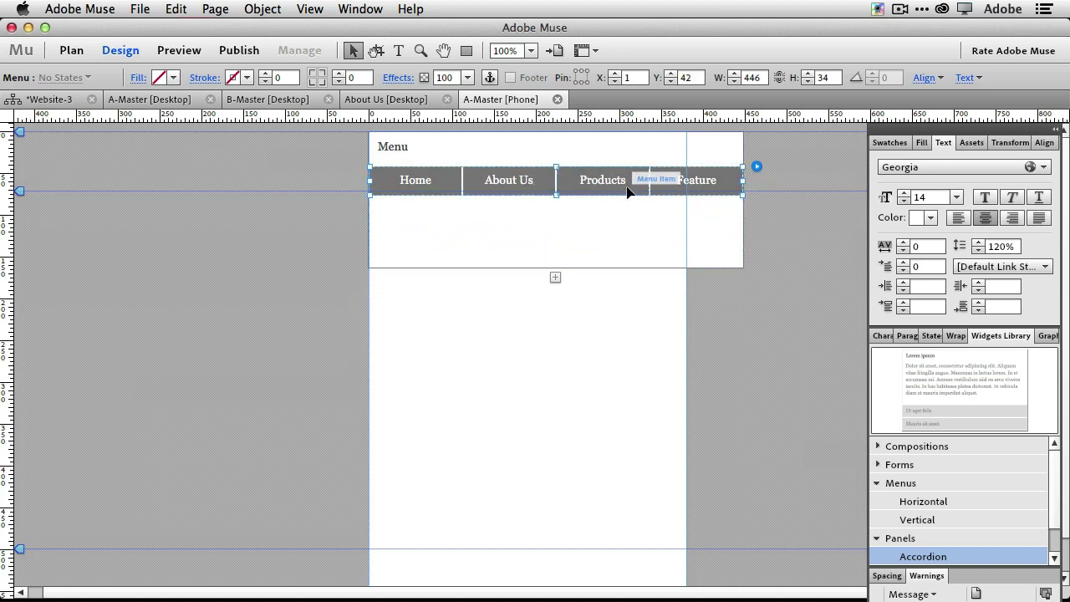
Change the pasted menu's direction to Vertical
left_click(928, 520)
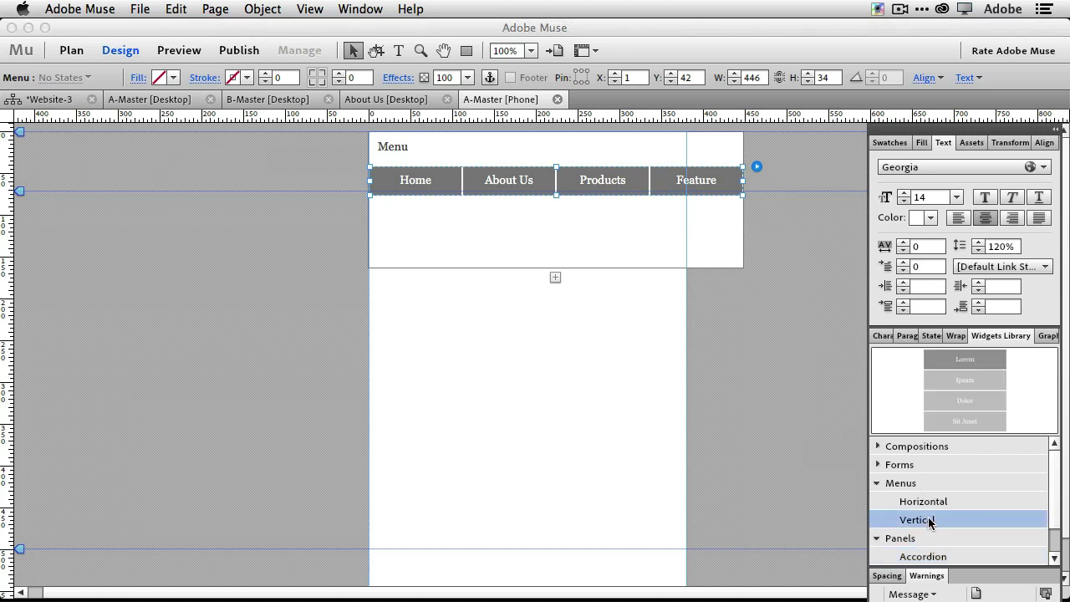
left_click(926, 504)
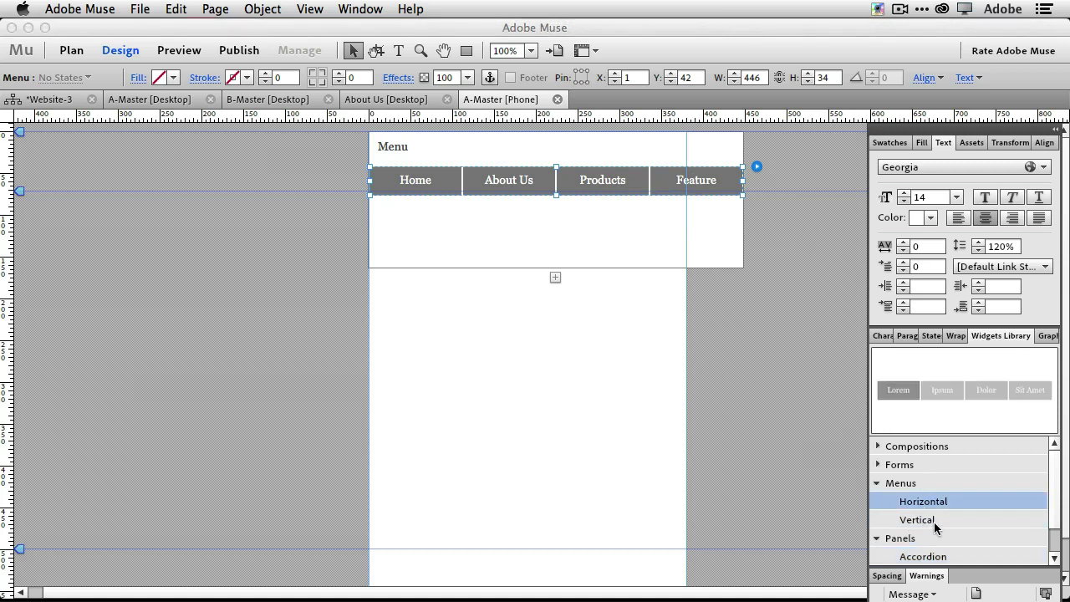
left_click(757, 166)
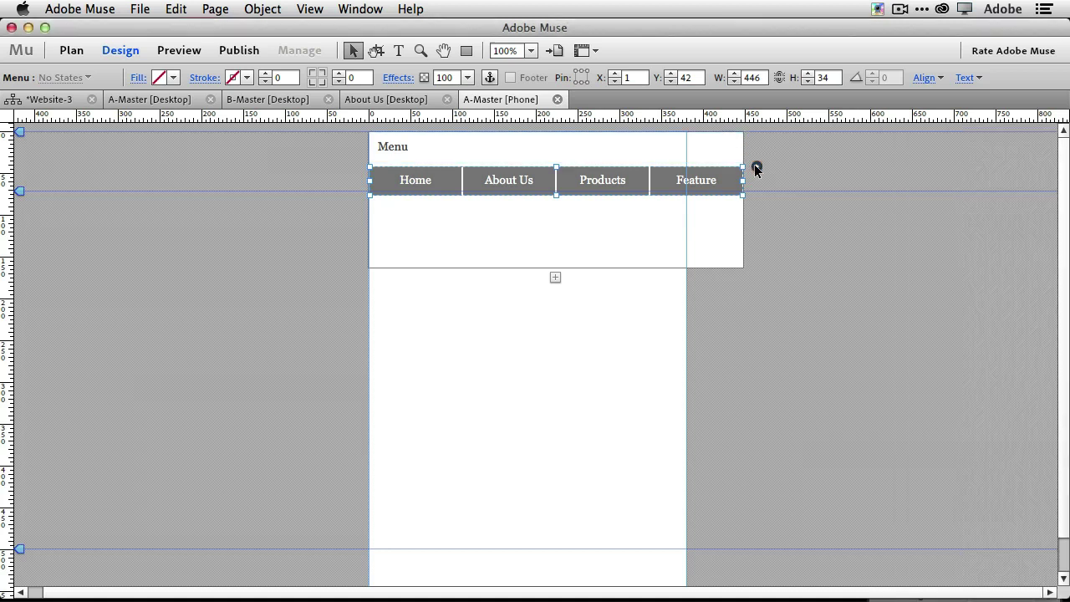
left_click(903, 213)
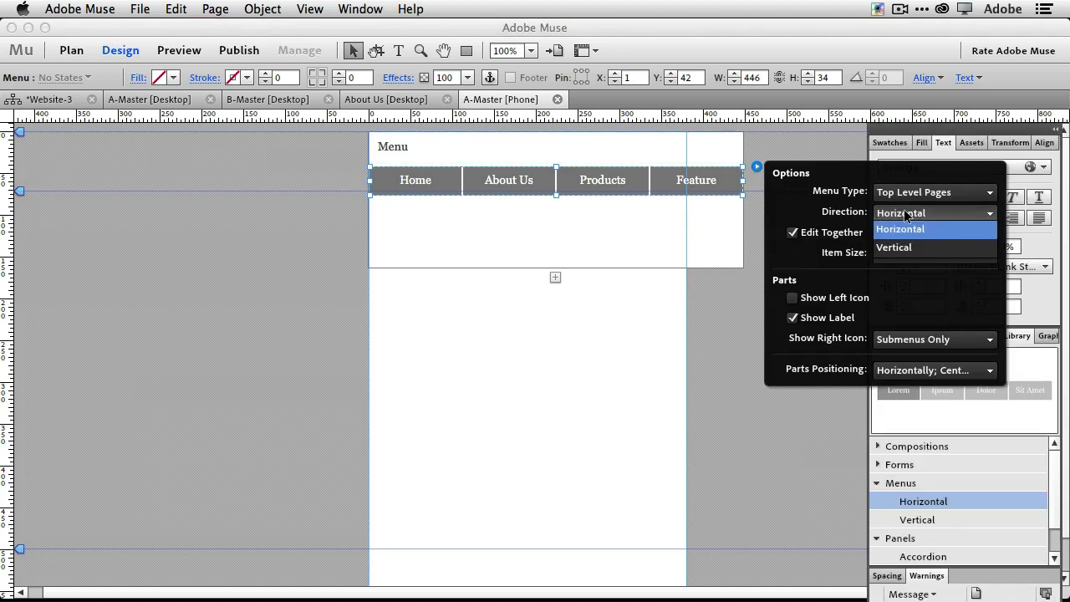
left_click(910, 253)
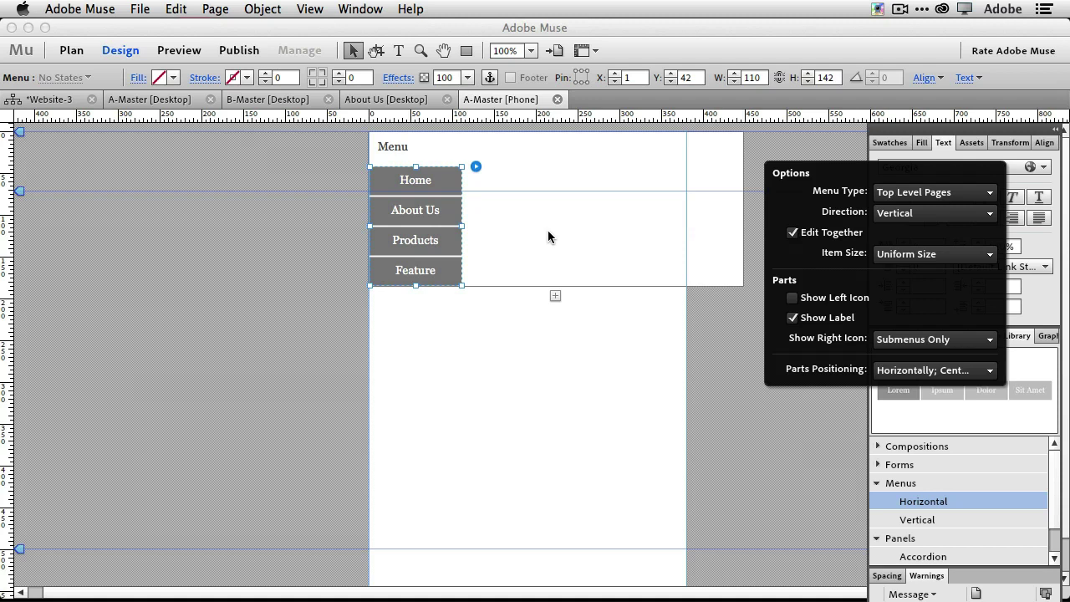
left_click(547, 236)
left_click(458, 239)
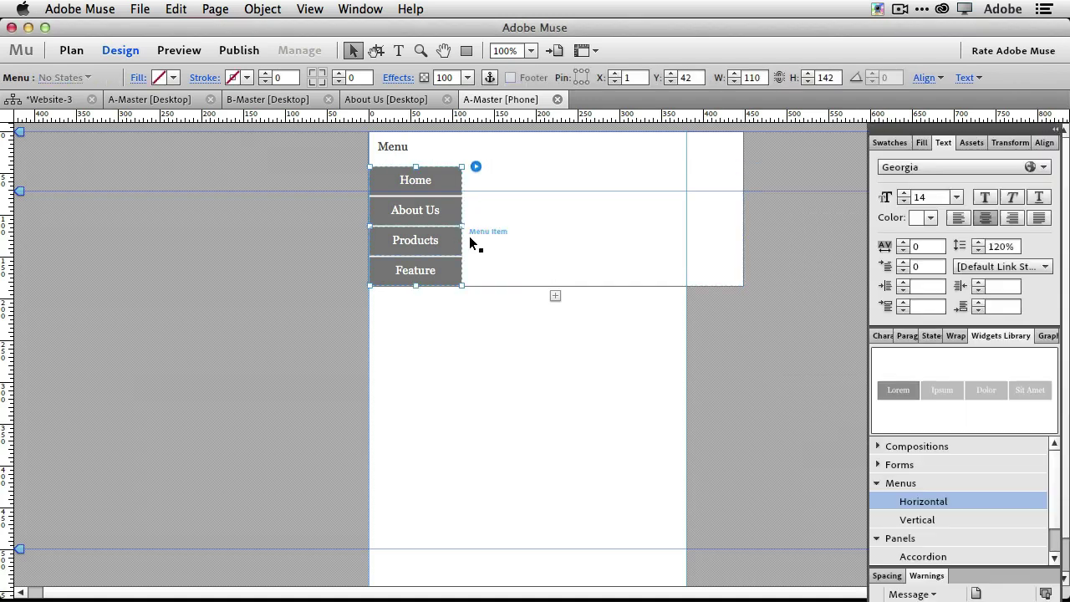
Narrow the accordion to the phone page's width and widen the vertical menu inside it to 378
left_click(723, 224)
left_click_drag(739, 225, 687, 227)
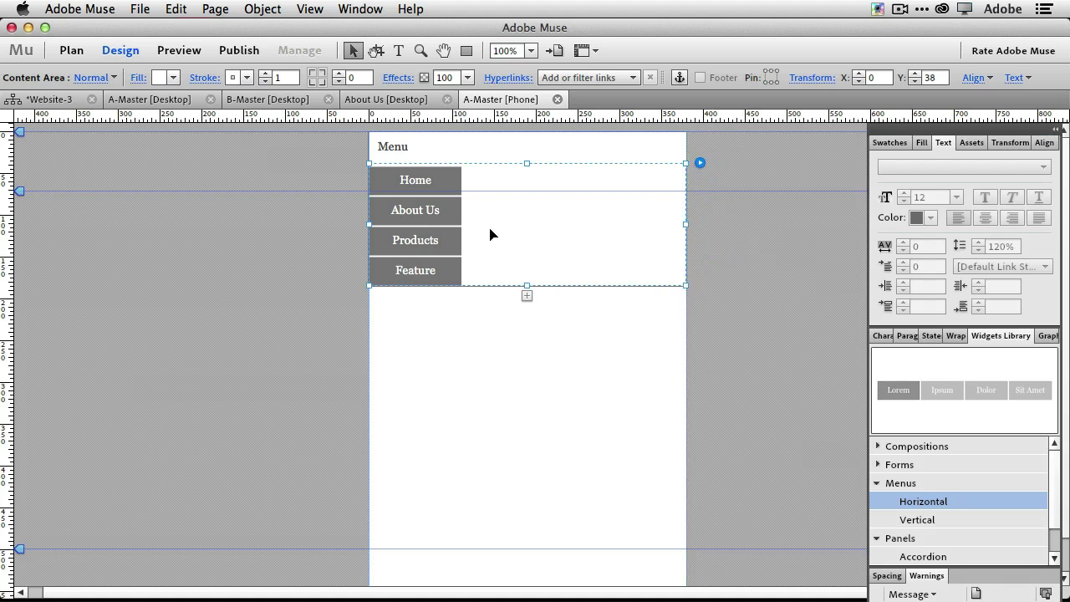
left_click(450, 223)
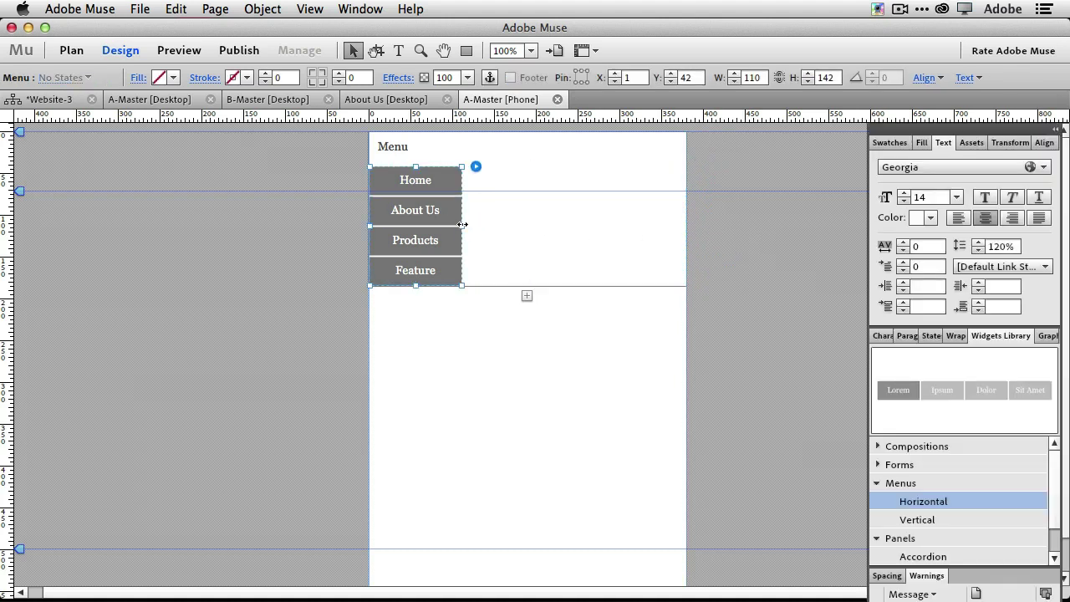
left_click_drag(463, 227, 686, 227)
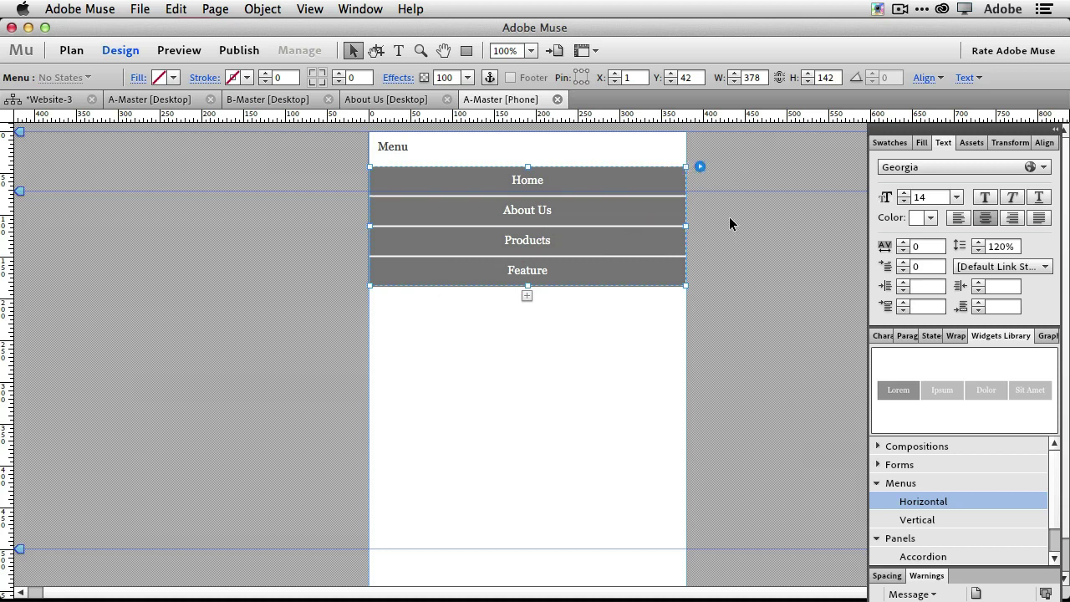
Enable Can Close All in the accordion's expand behavior and collapse the Menu panel
left_click(700, 166)
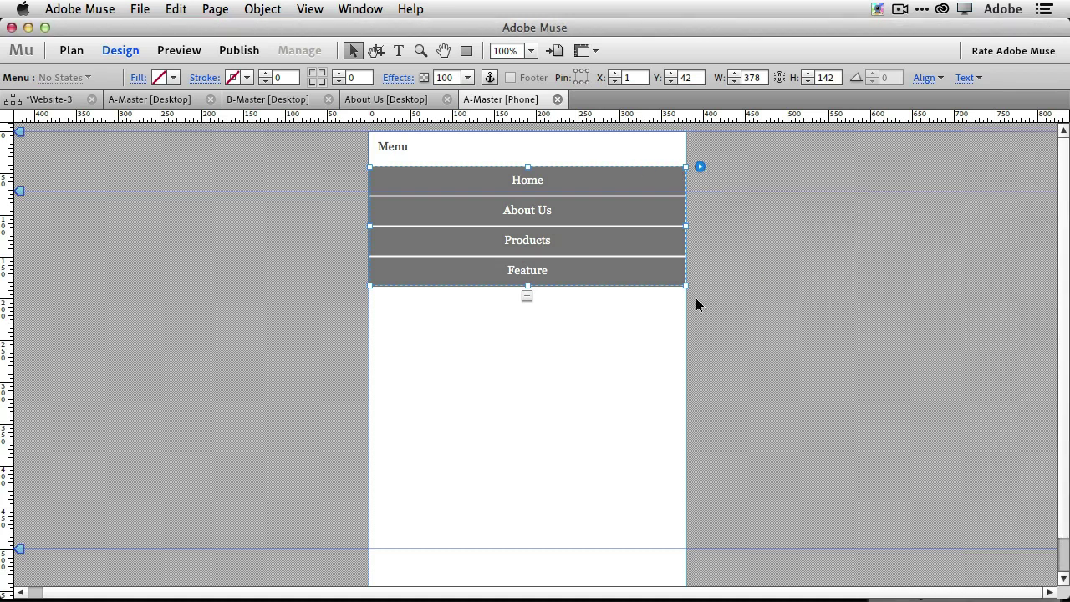
left_click(637, 155)
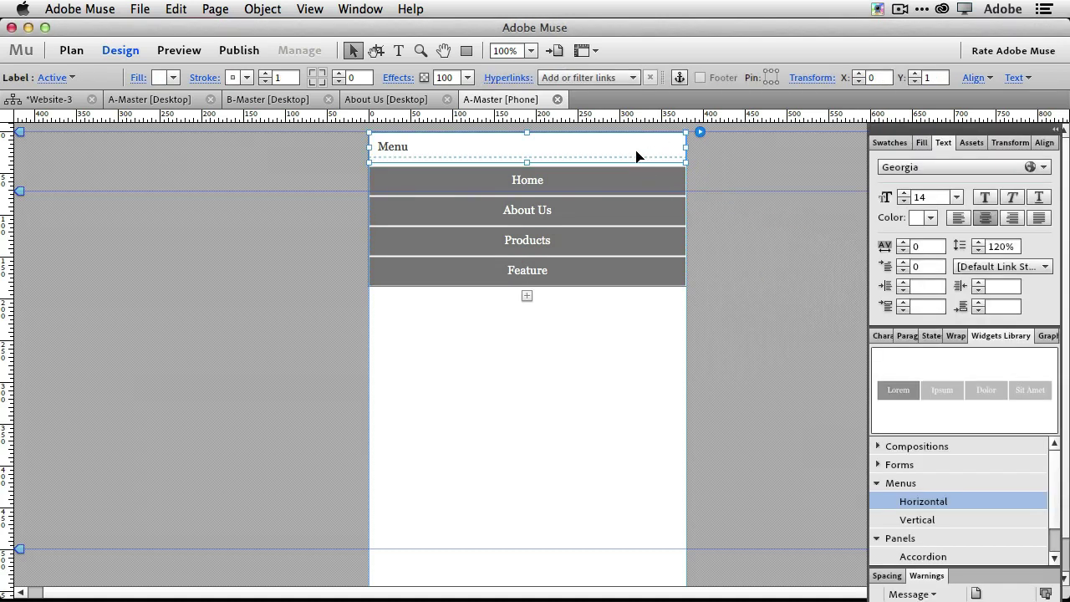
left_click(698, 132)
left_click(736, 157)
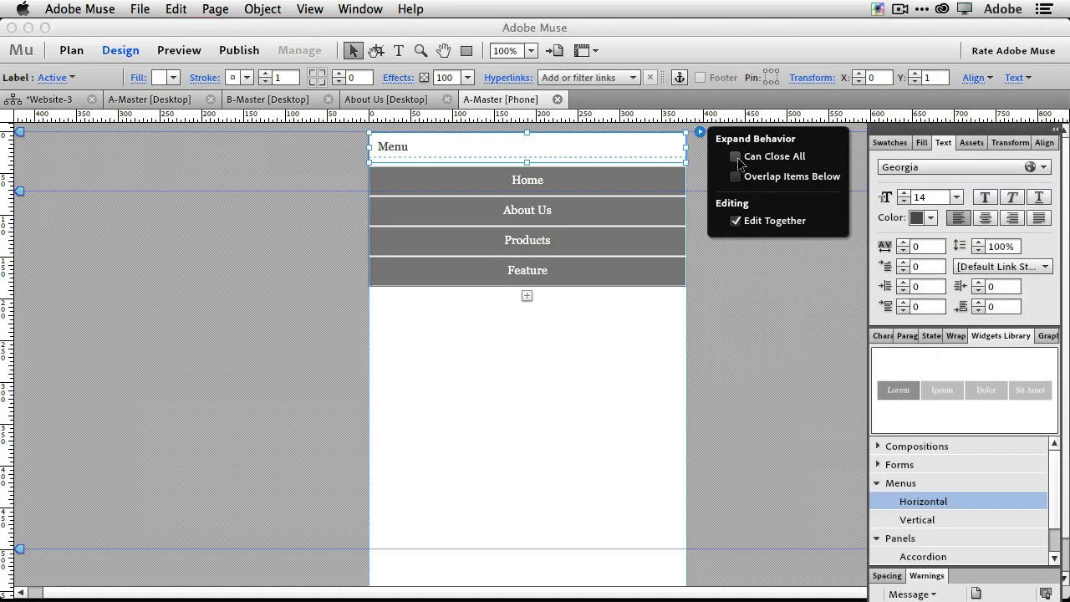
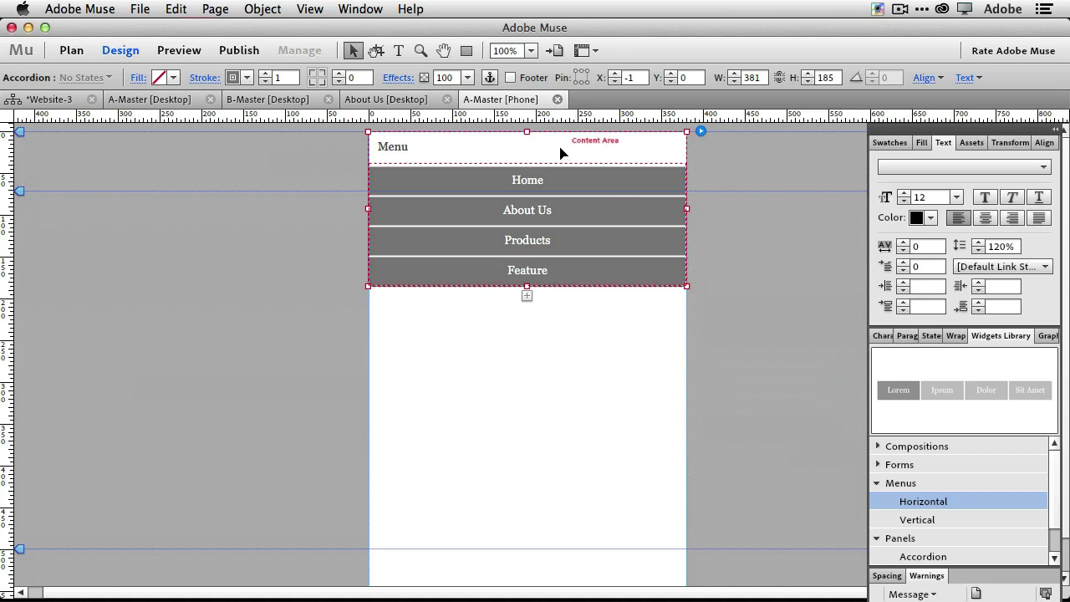
left_click(559, 151)
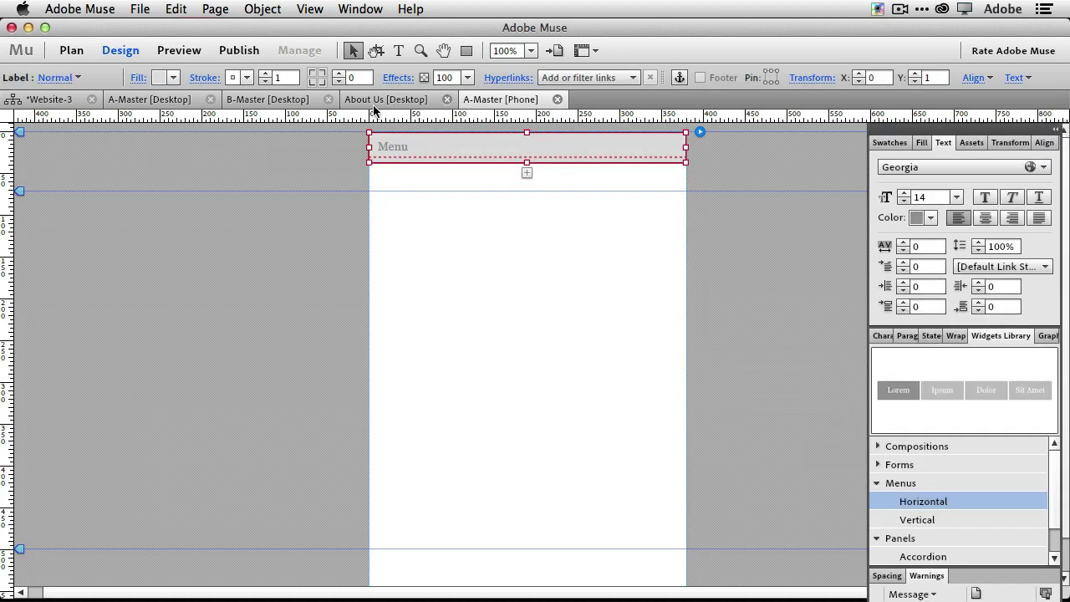
Return to the site plan and open the phone version of the About Us page
left_click(156, 101)
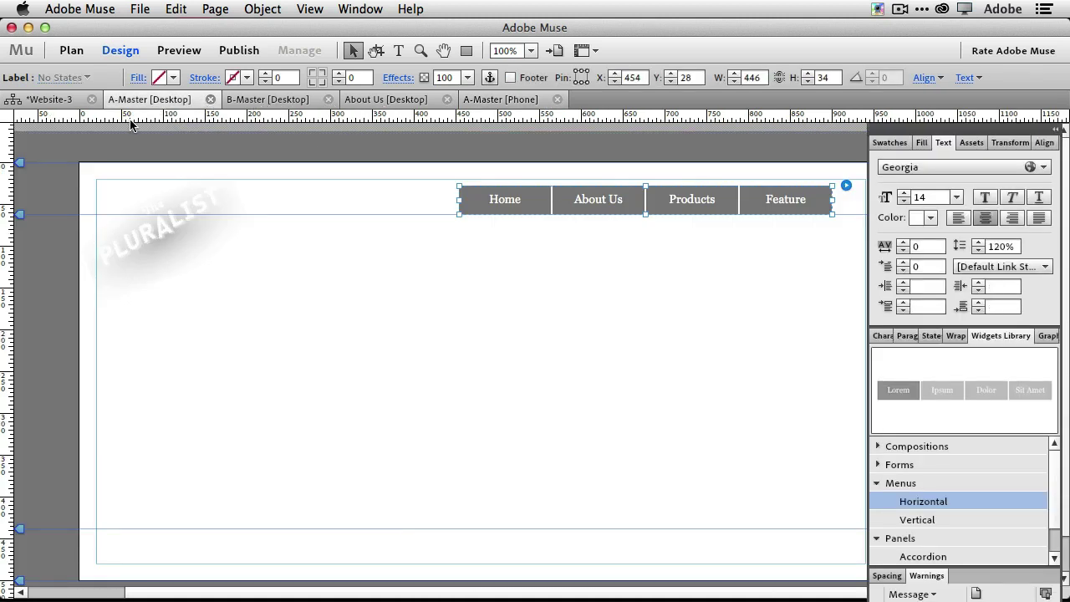
left_click(72, 101)
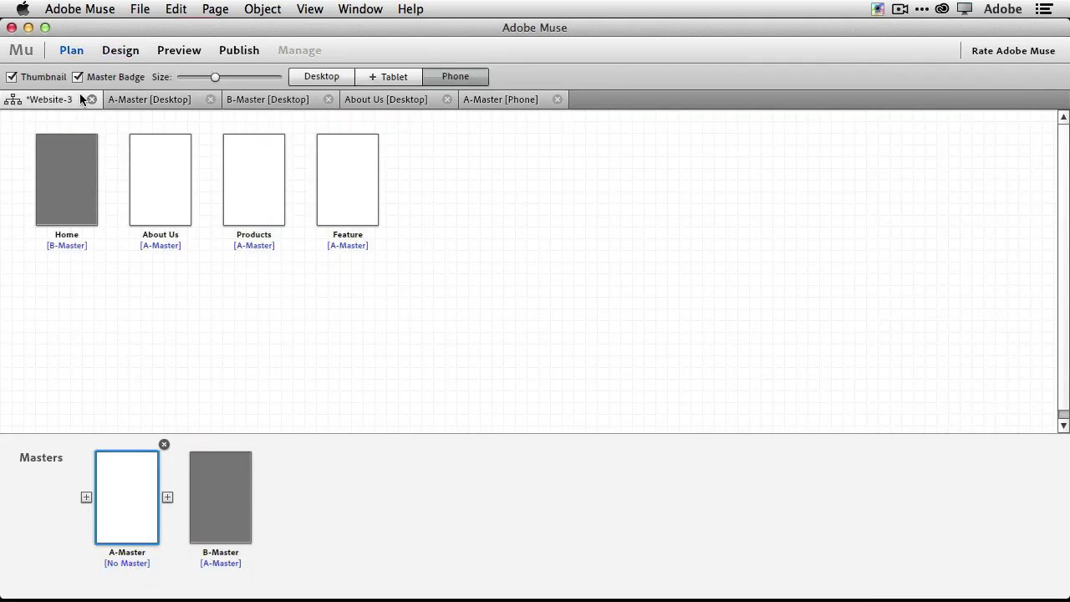
double_click(150, 185)
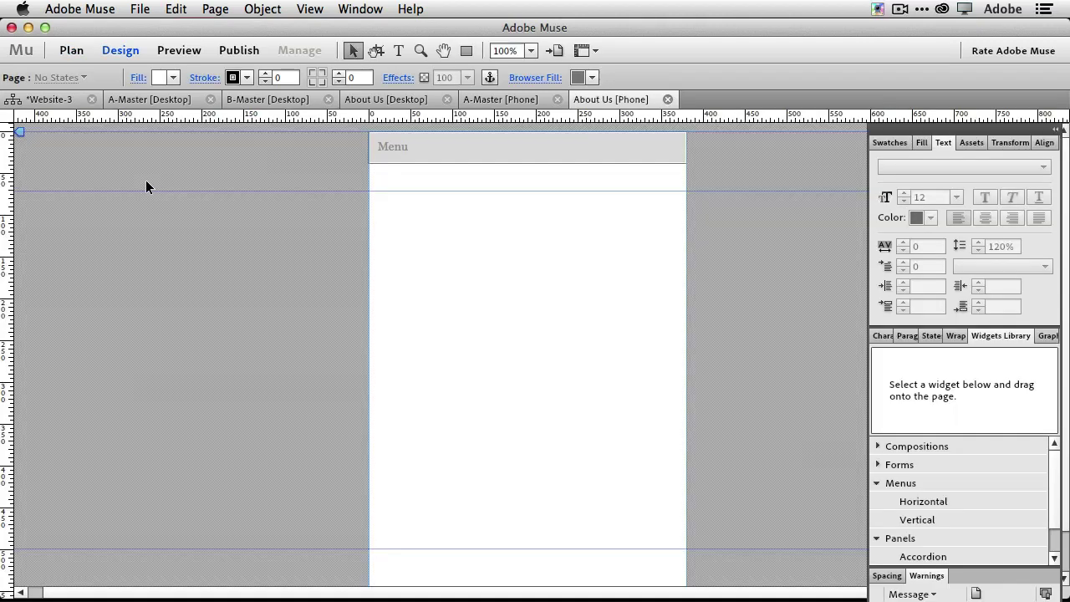
Place slide-02.jpg from the Puralist Slideshow folder directly below the Menu bar, scaled to the full width of the phone page
left_click(140, 10)
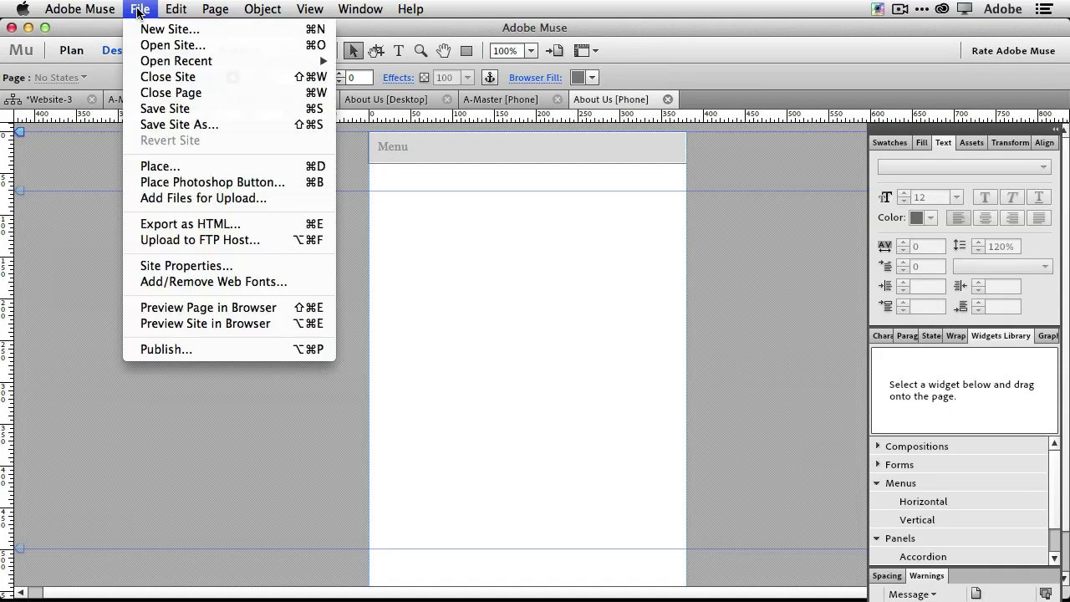
left_click(192, 167)
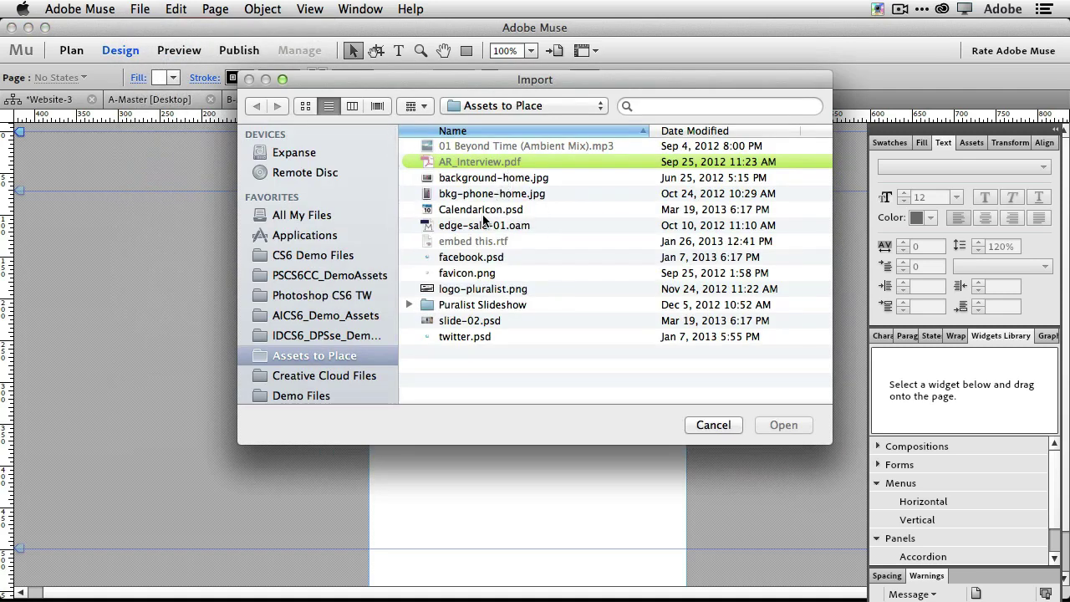
double_click(477, 306)
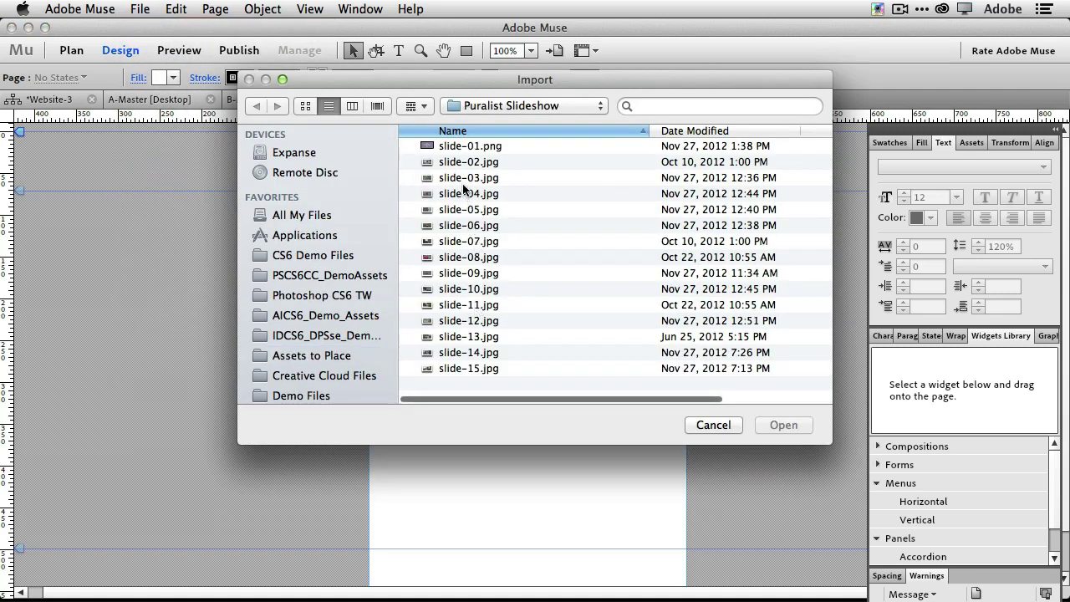
left_click(461, 177)
key("space")
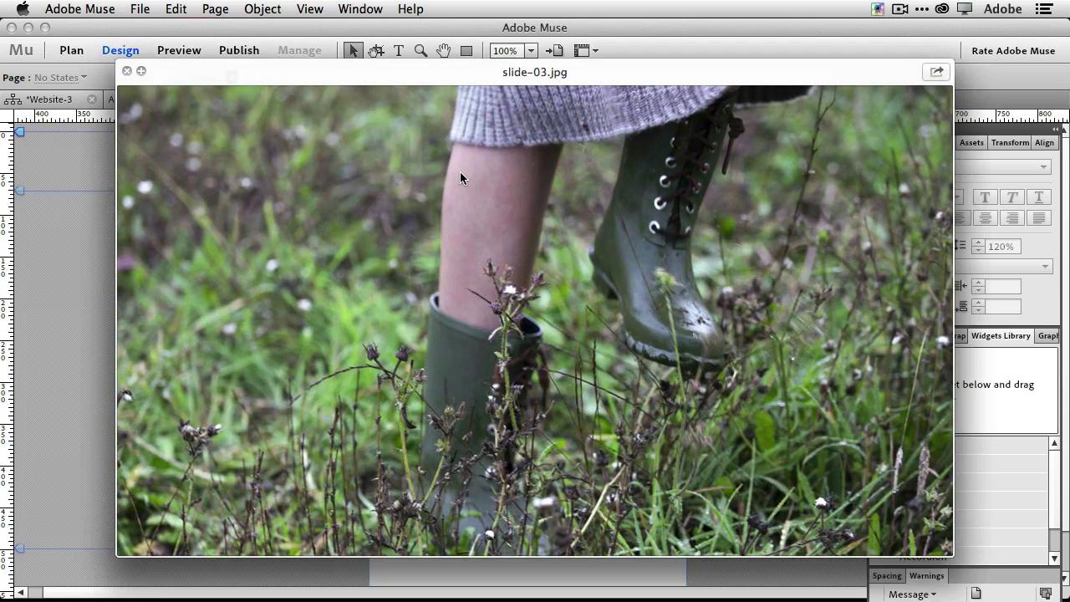
key("Up")
key("space")
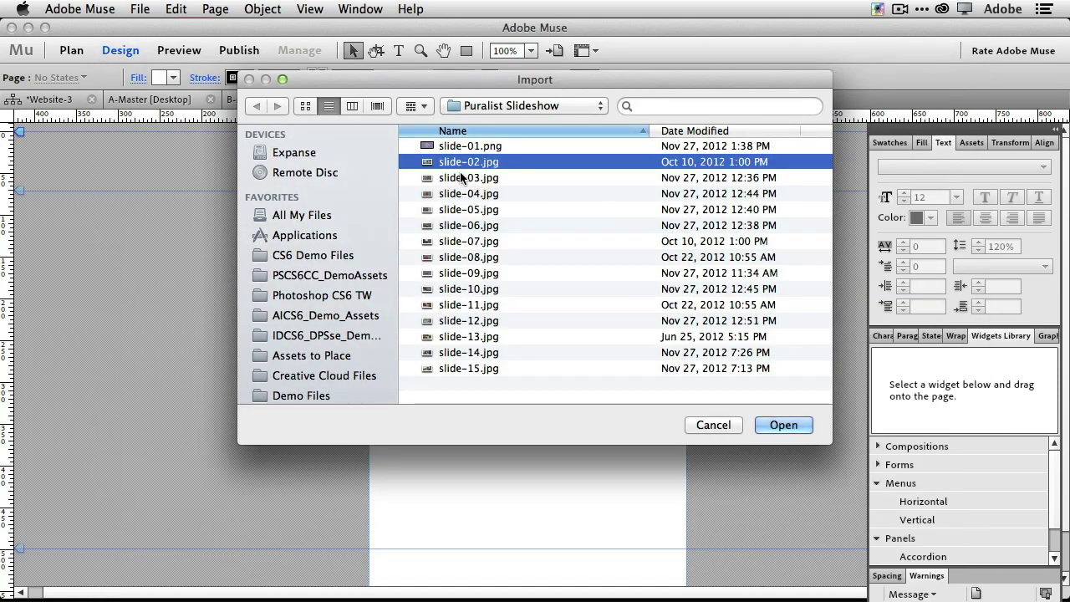
key("Return")
left_click(390, 184)
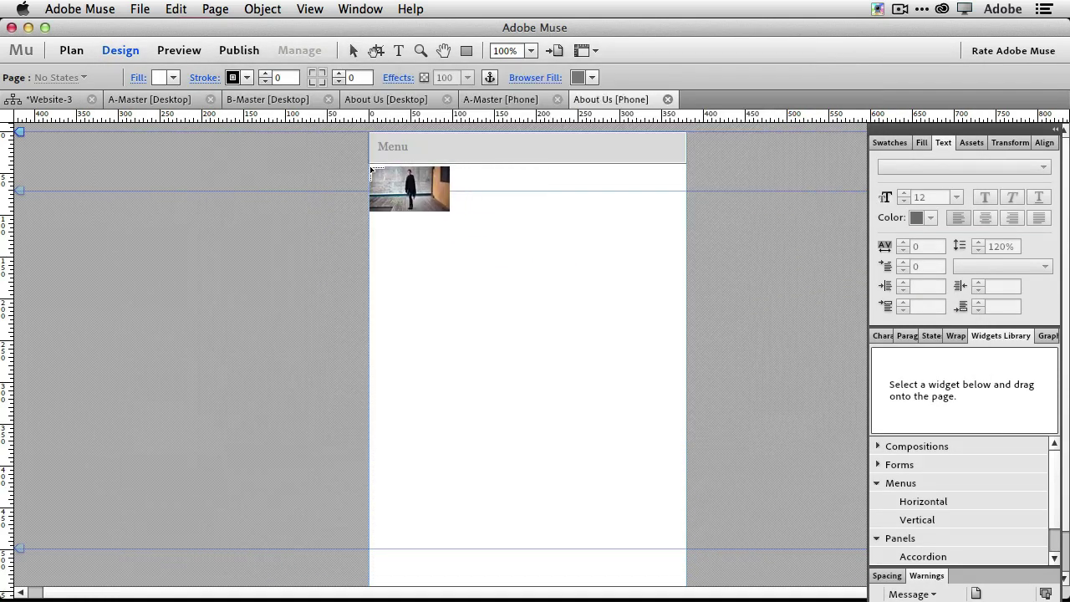
left_click_drag(369, 166, 685, 303)
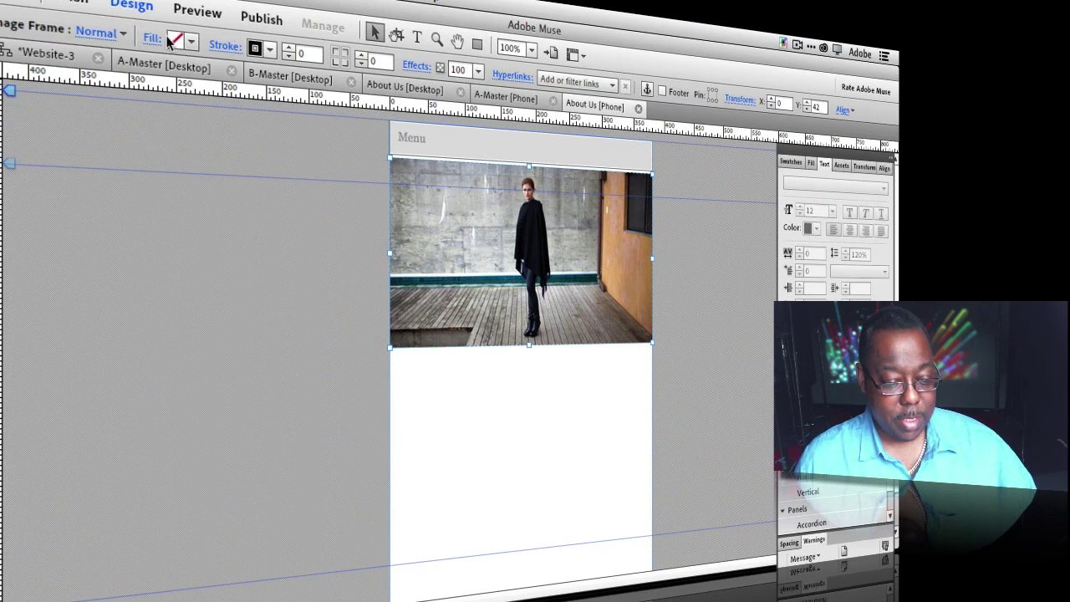
Preview the phone version of the About Us page and test expanding and collapsing its Menu accordion
left_click(183, 15)
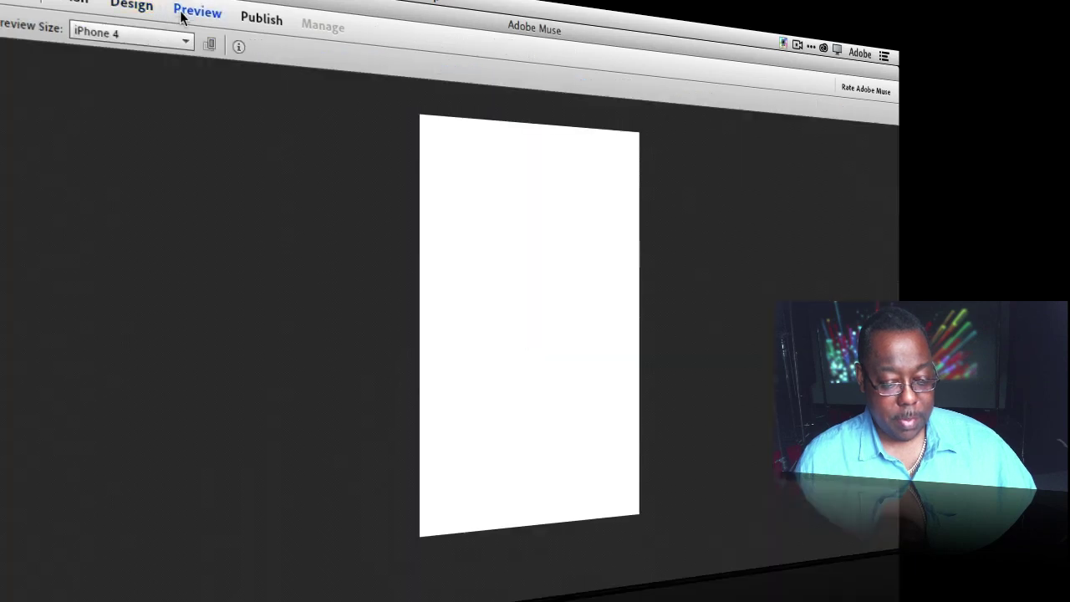
left_click(584, 150)
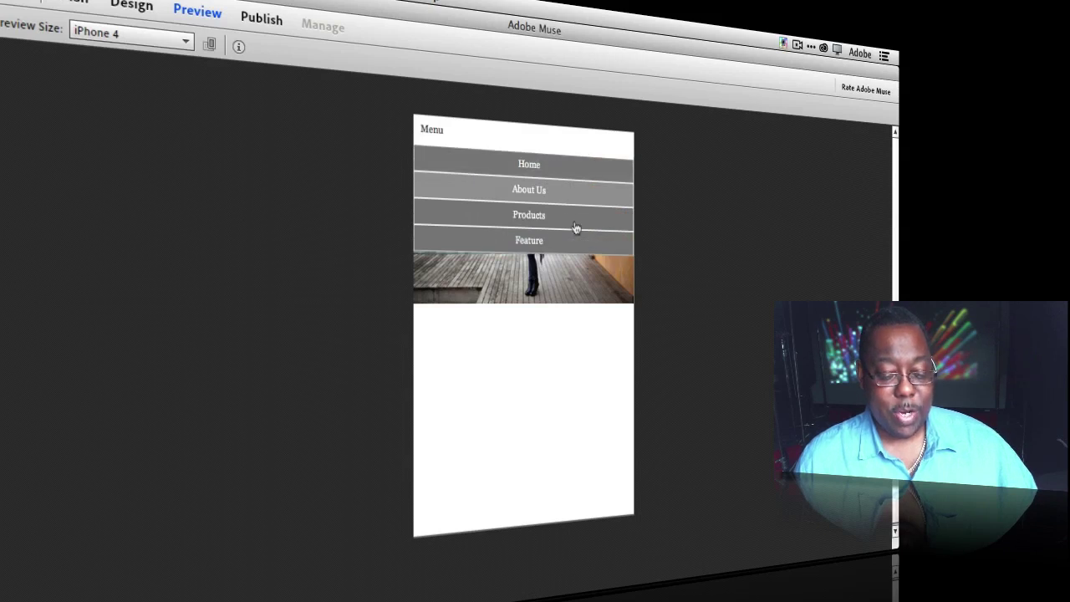
left_click(583, 153)
left_click(582, 153)
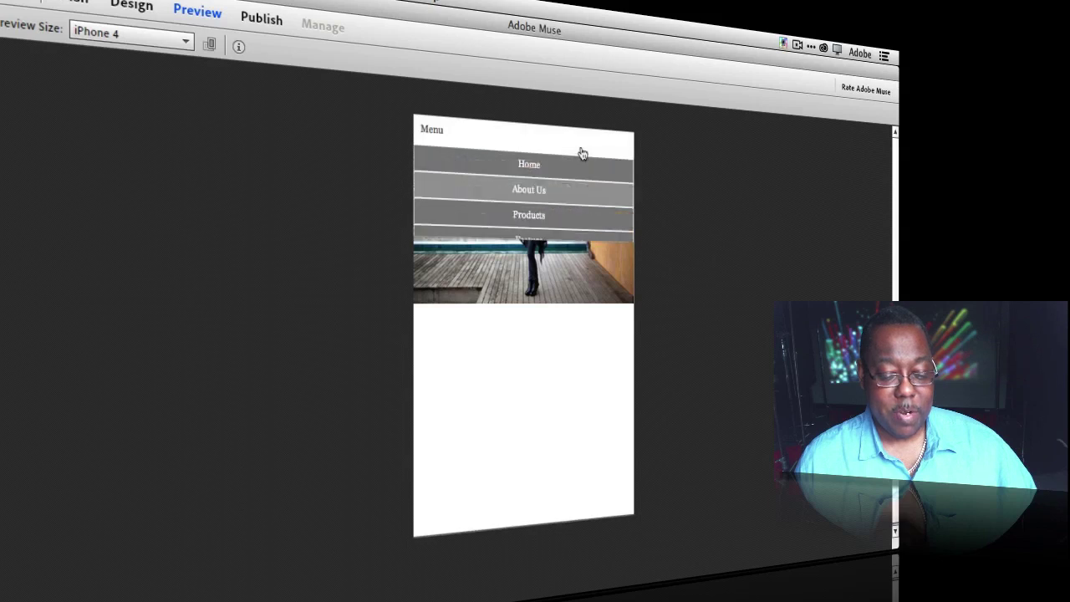
left_click(583, 153)
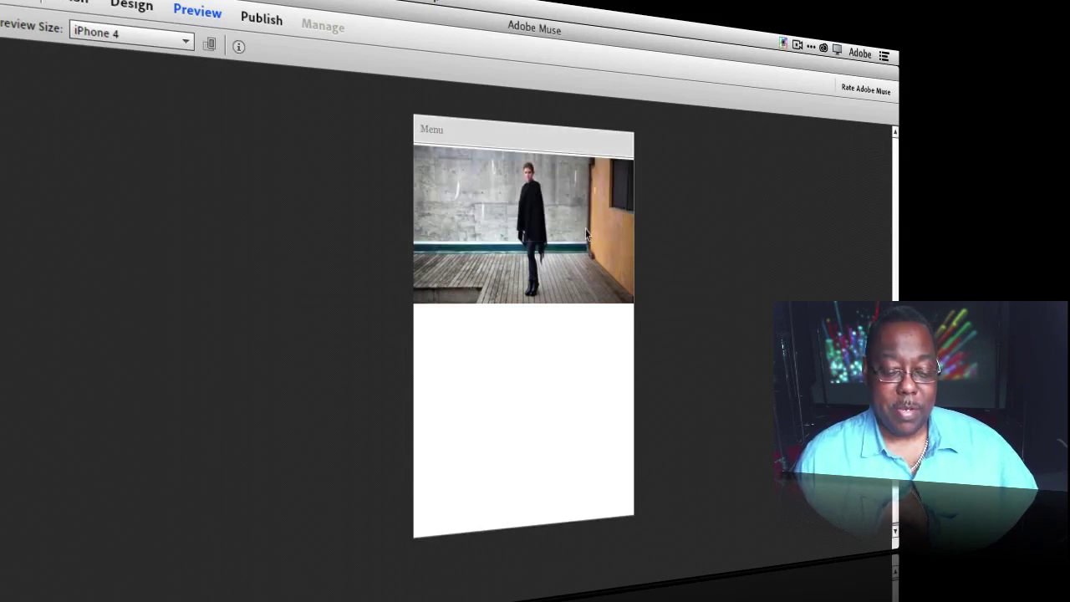
left_click(570, 157)
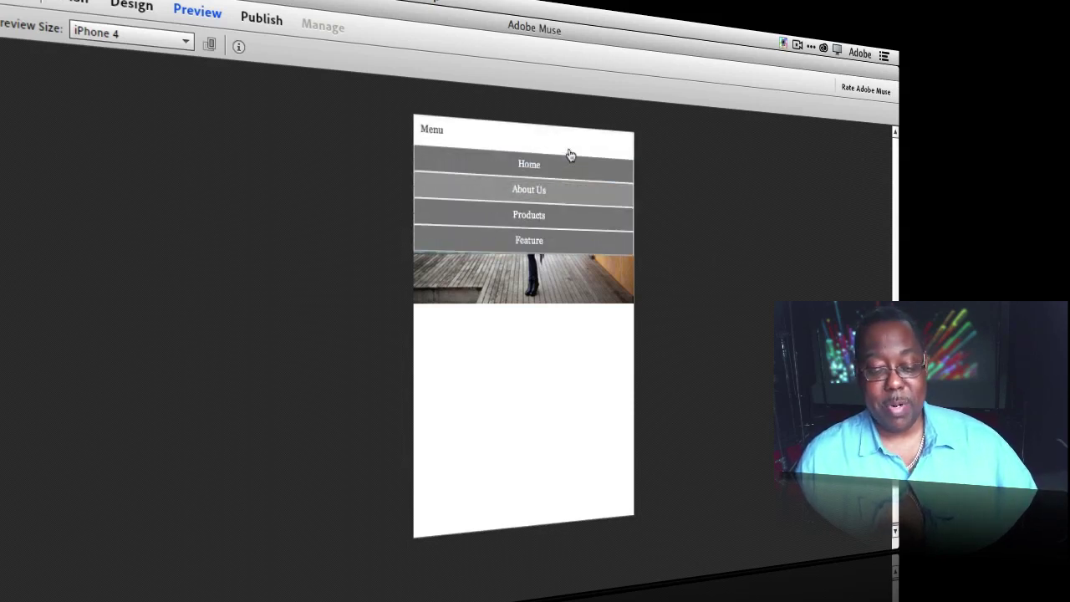
left_click(569, 153)
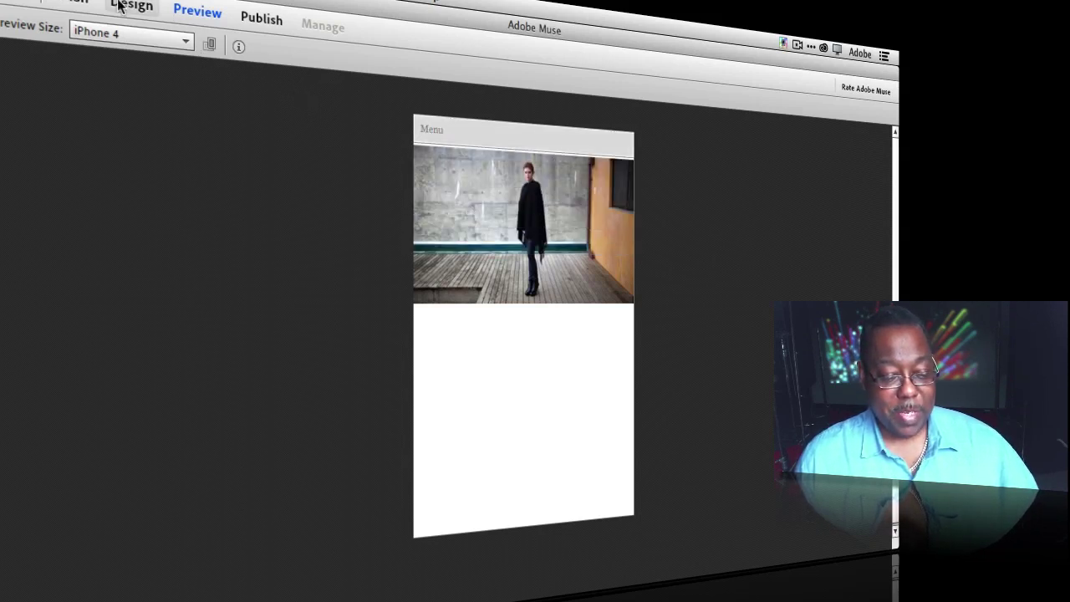
Open the desktop version of About Us, shrink the welcome text frame and move it beneath the Pluralist logo at the page's margin
left_click(75, 4)
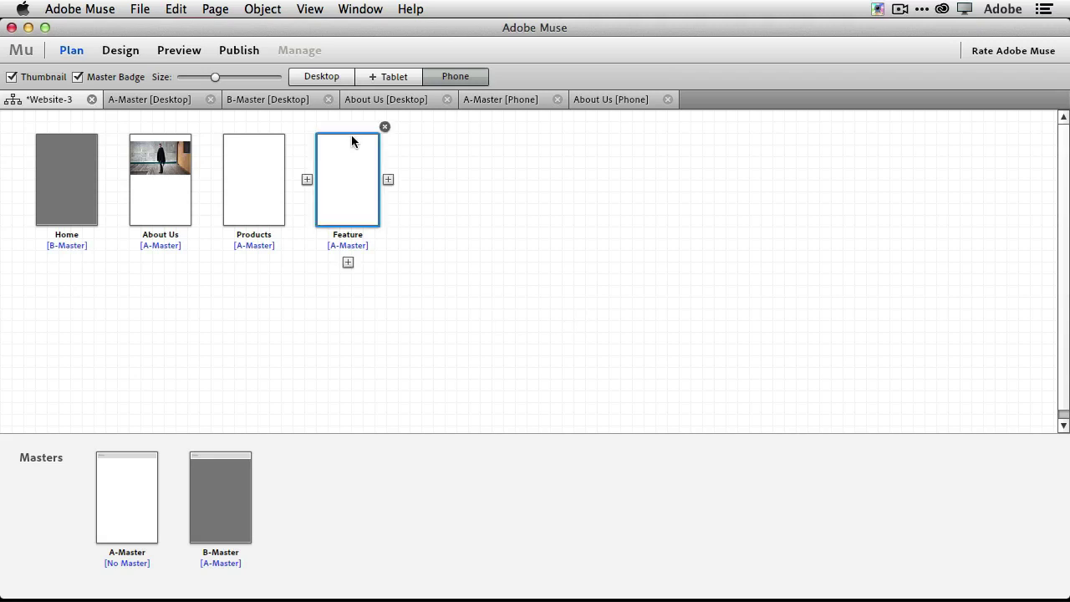
left_click(357, 99)
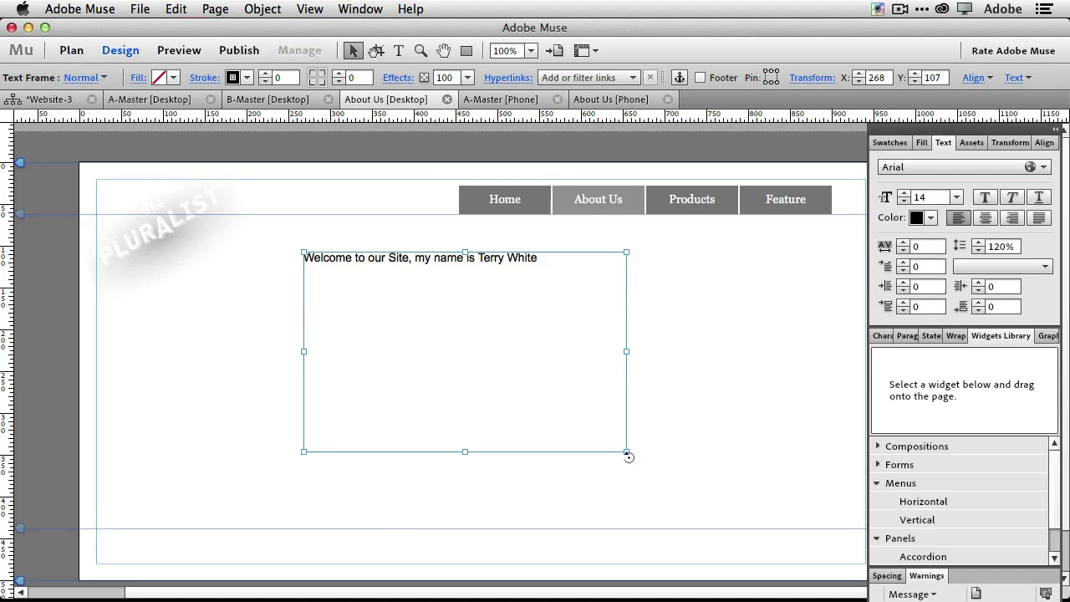
left_click_drag(625, 451, 525, 309)
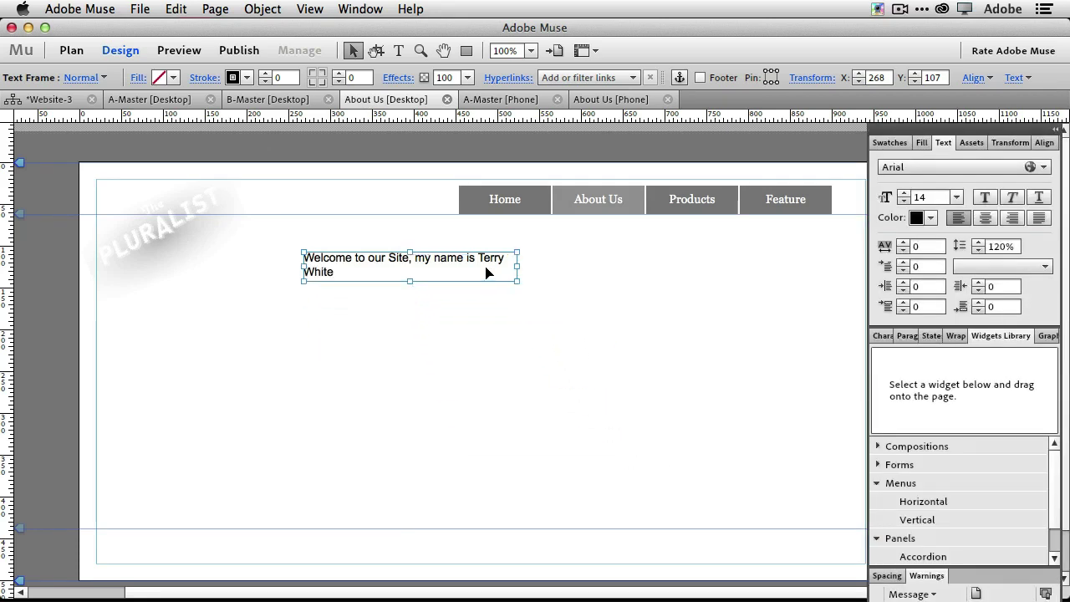
left_click_drag(487, 269, 187, 371)
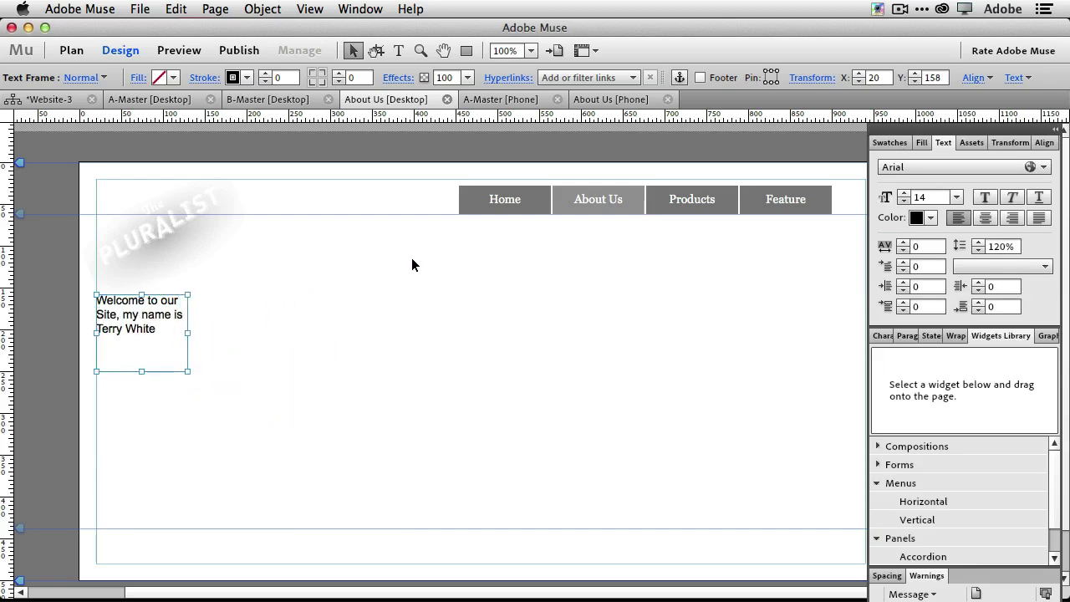
left_click(341, 251)
Place slide-05.jpg from the Puralist Slideshow folder as a large image below the navigation menu, beside the welcome text
left_click(140, 8)
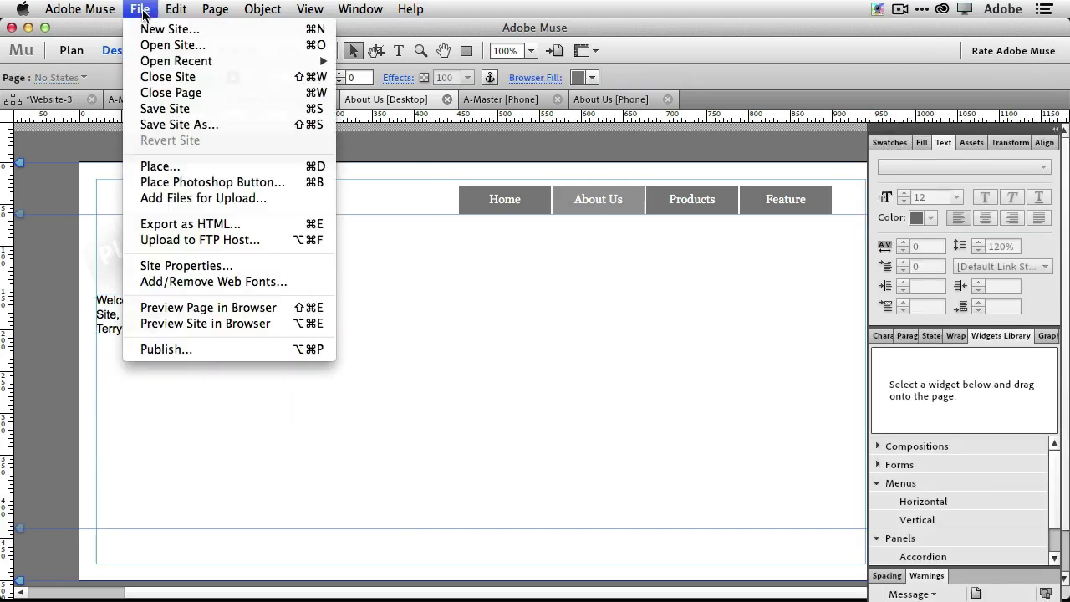
left_click(209, 169)
left_click(481, 256)
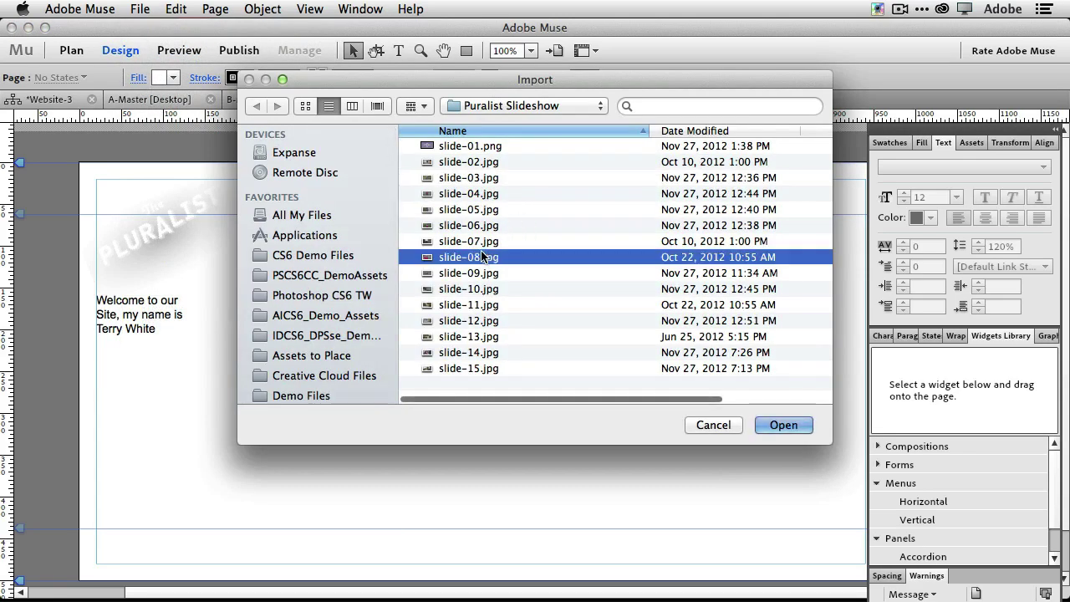
key("space")
key("Up")
key("Up")
key("Up")
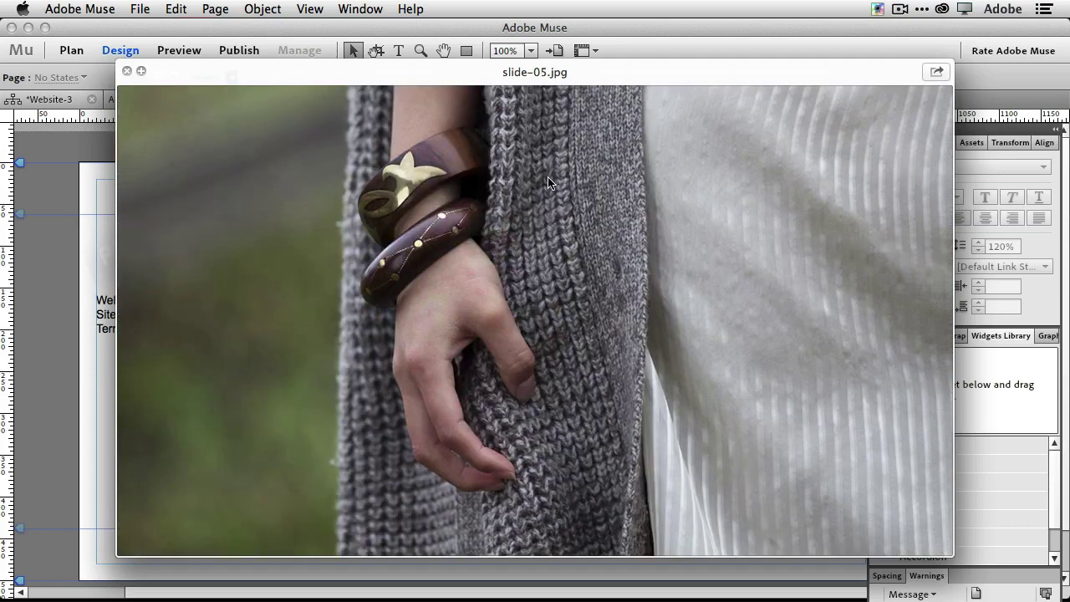
key("space")
key("Return")
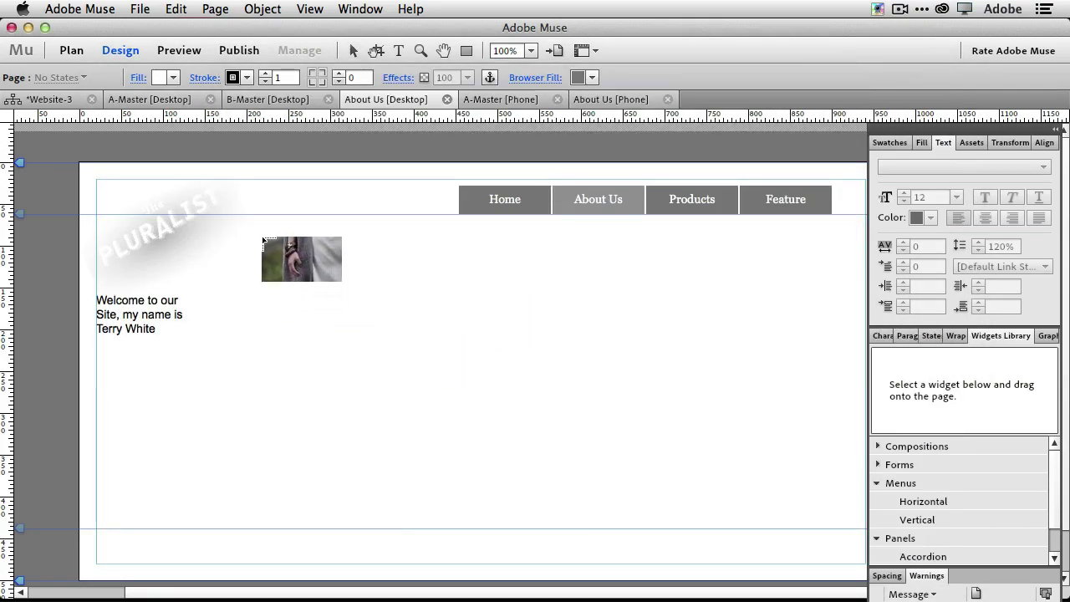
mouse_move(299, 229)
left_mouse_down()
mouse_move(647, 442)
mouse_move(776, 544)
mouse_move(755, 543)
left_mouse_up()
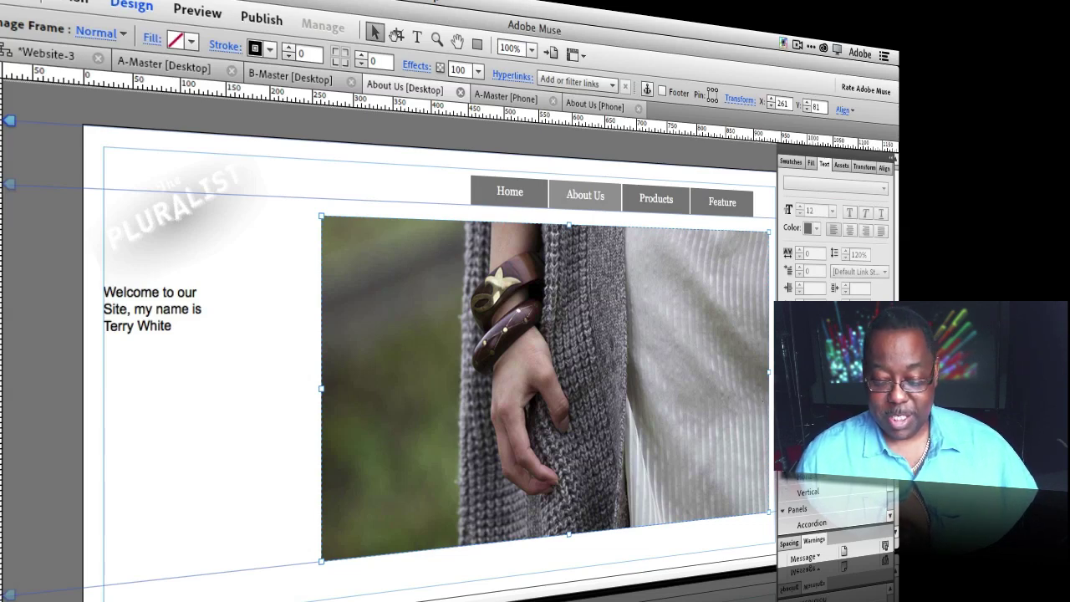
Add a Tooltip composition widget over the bracelet photo and position it at about X 154, Y 81
scroll(800, 510, "down", 2)
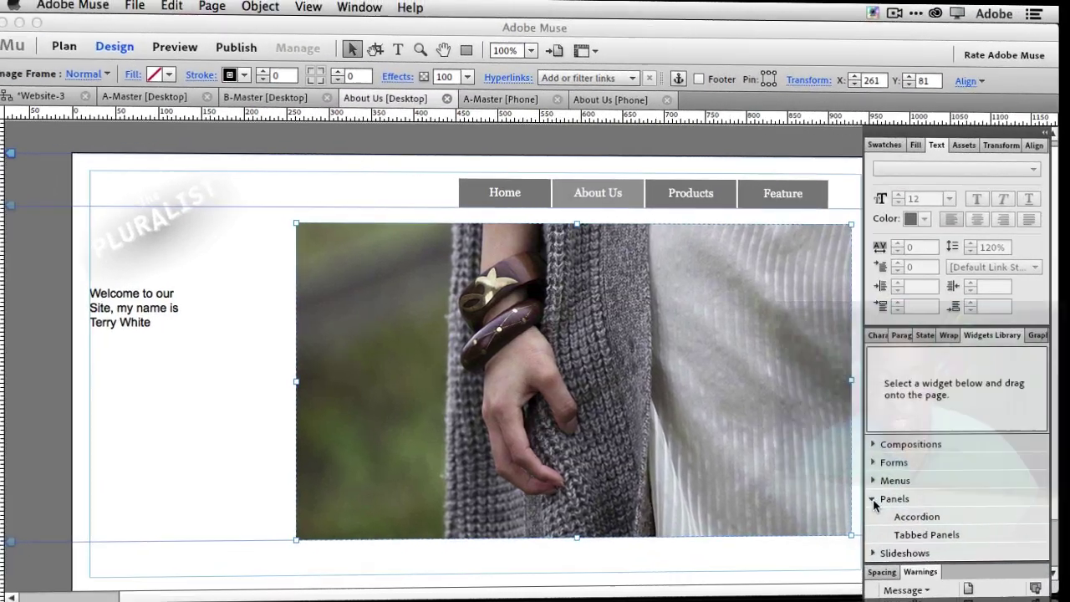
left_click(786, 480)
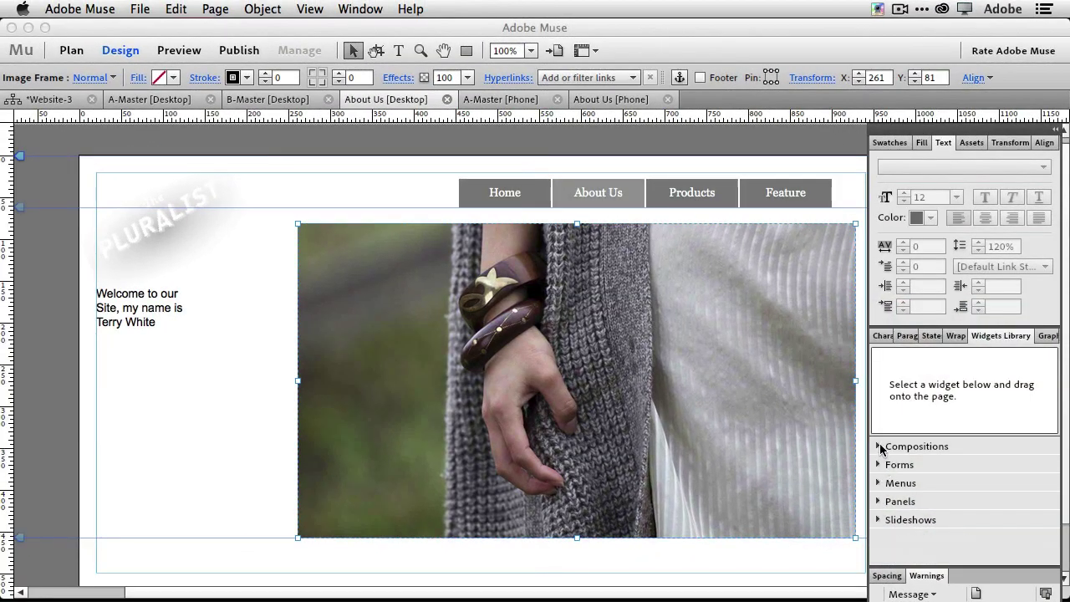
left_click(879, 447)
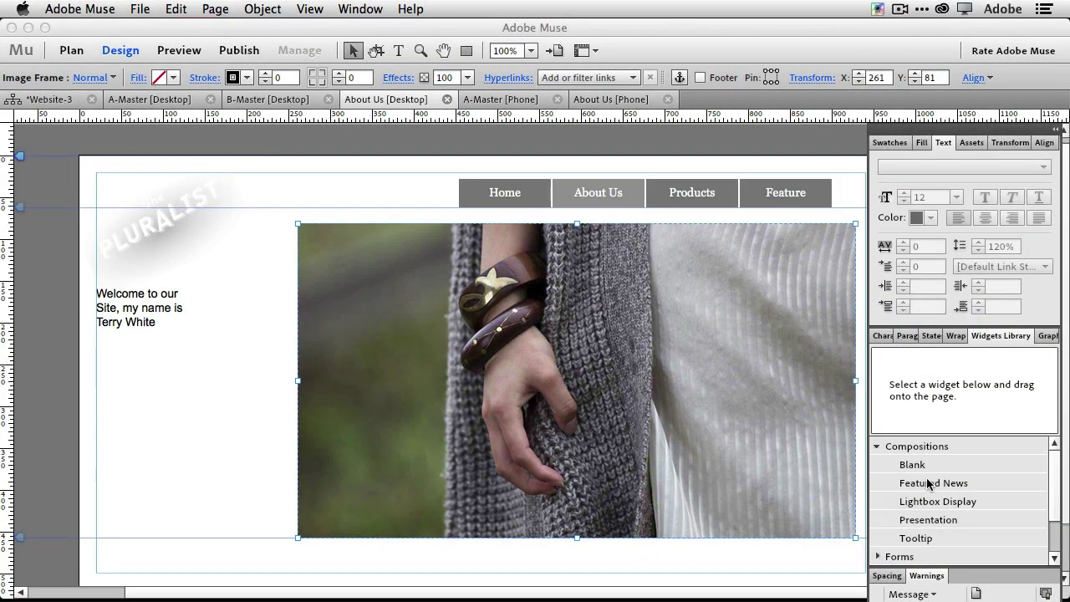
left_click_drag(933, 538, 379, 276)
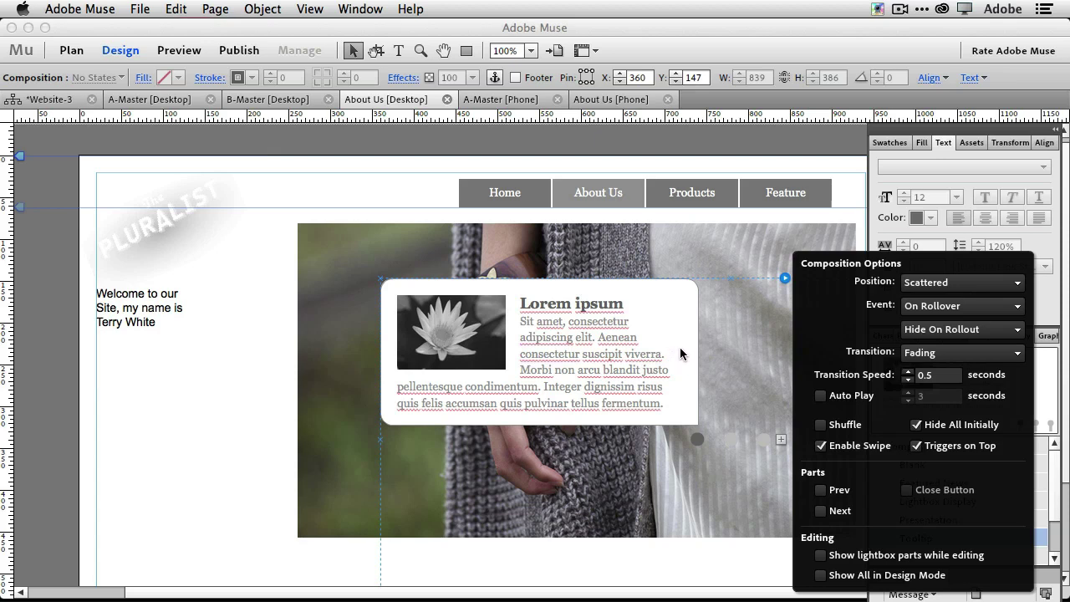
left_click_drag(680, 349, 508, 300)
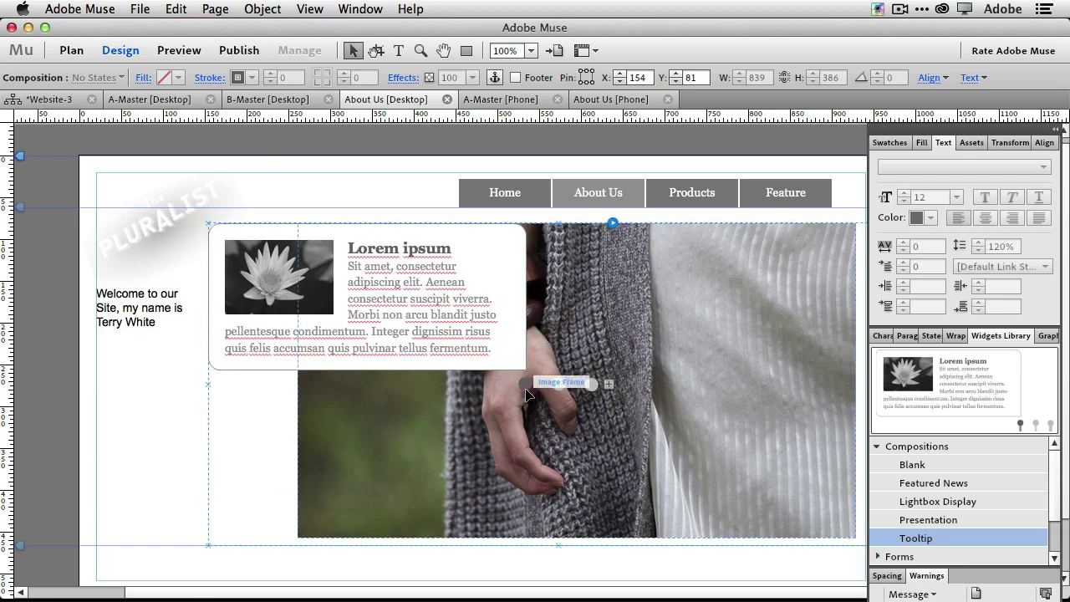
Check which tooltip each of the three triggers shows and delete the third trigger, leaving one per bracelet
left_click(561, 387)
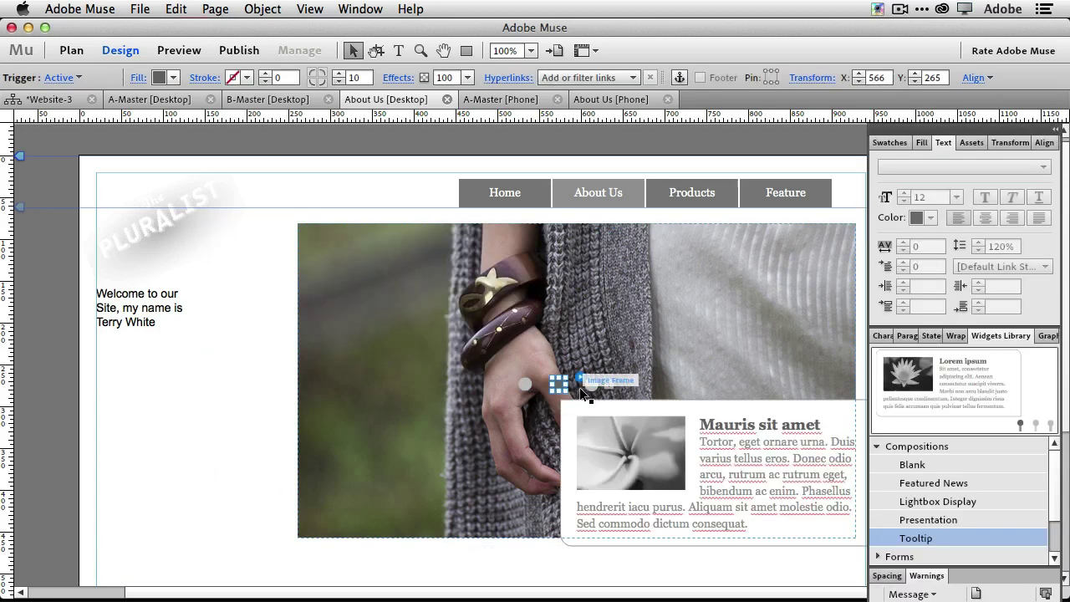
left_click(590, 385)
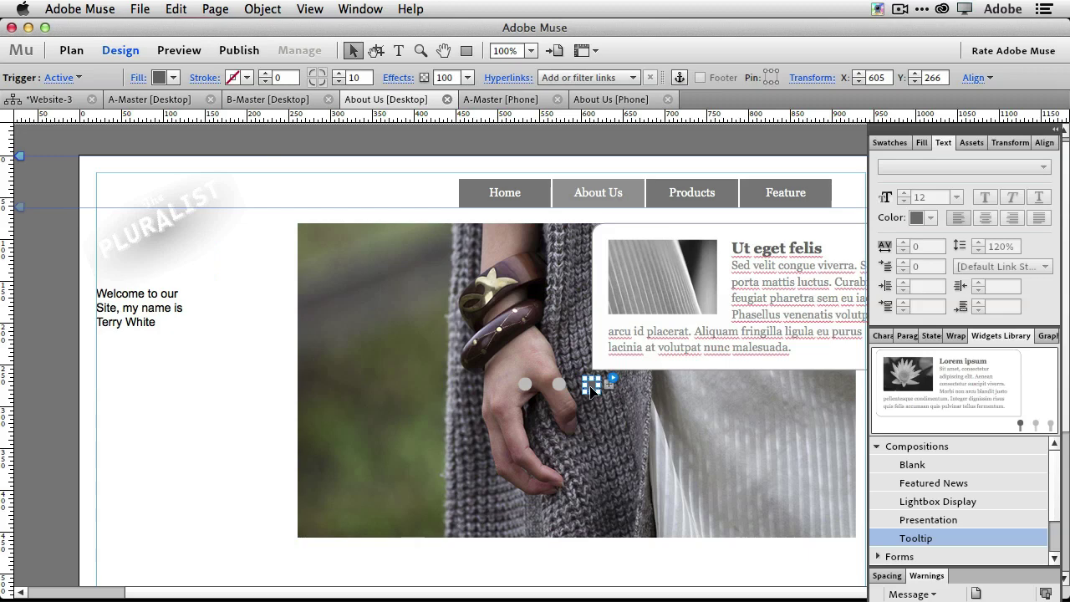
left_click(524, 386)
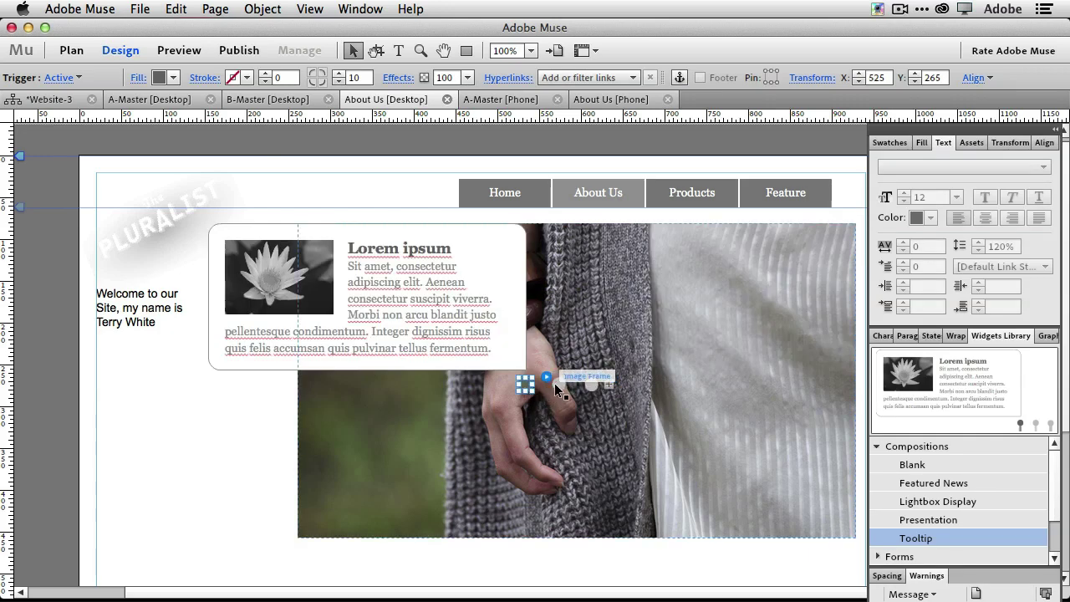
left_click(557, 384)
left_click(591, 385)
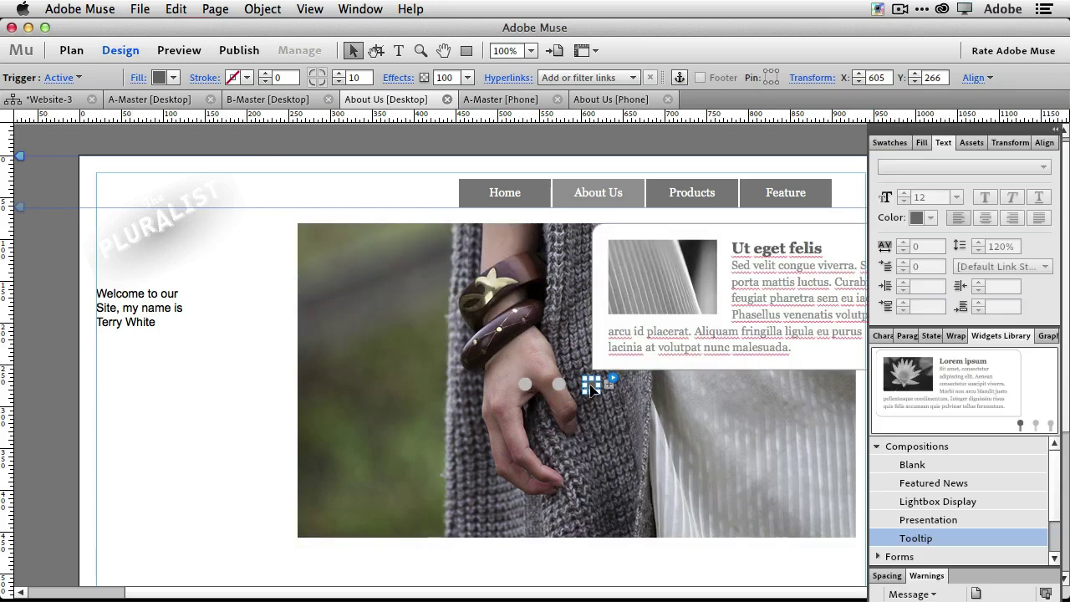
left_click(643, 447)
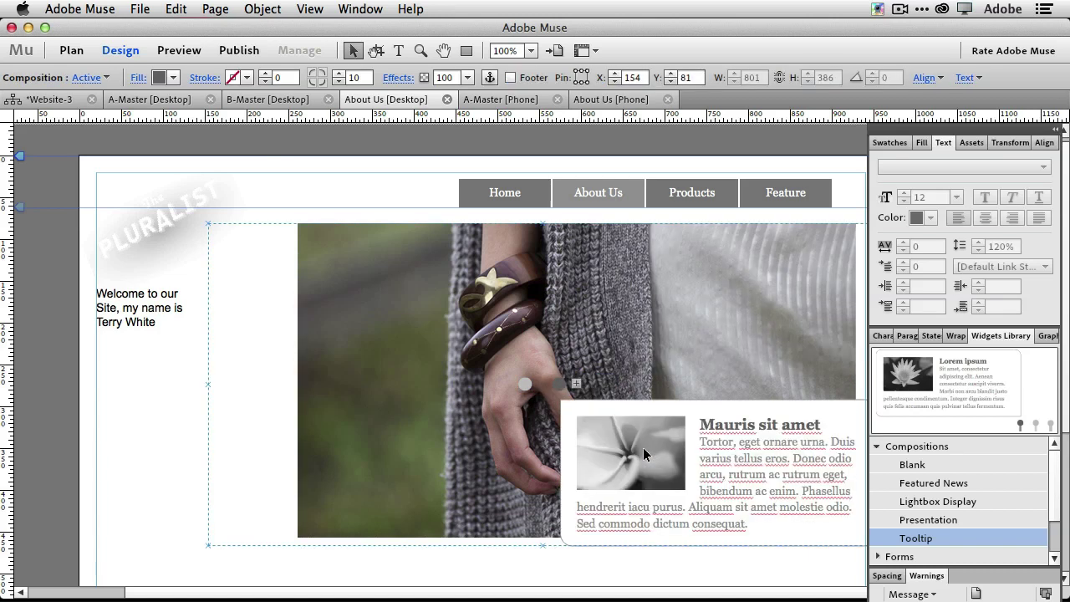
Show the first trigger's Lorem ipsum tooltip and move its box up beside the bracelets, to about X 79, Y 14
left_click(525, 384)
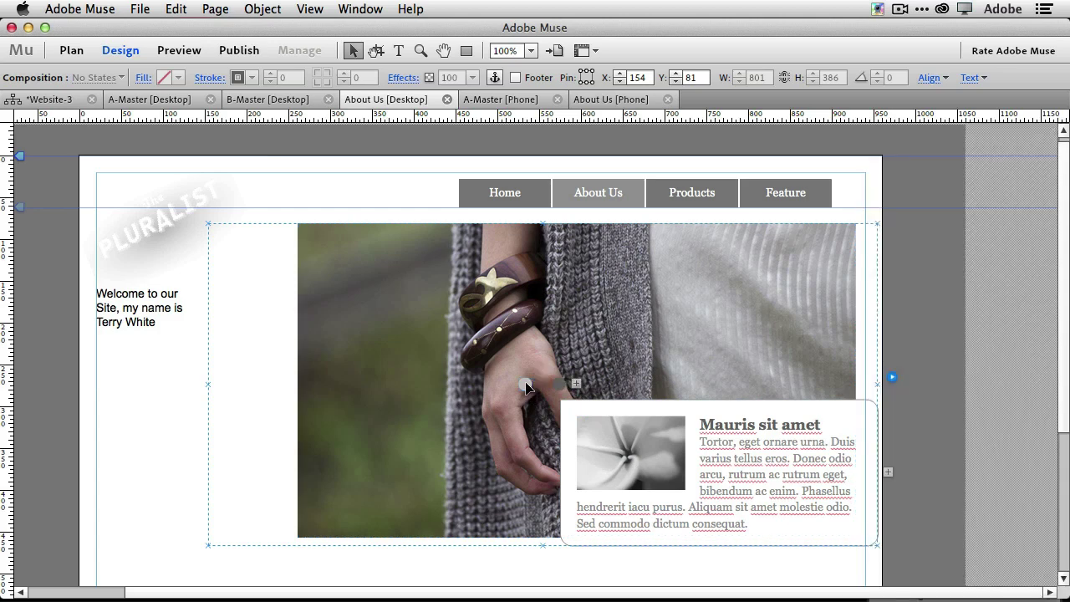
left_click(463, 269)
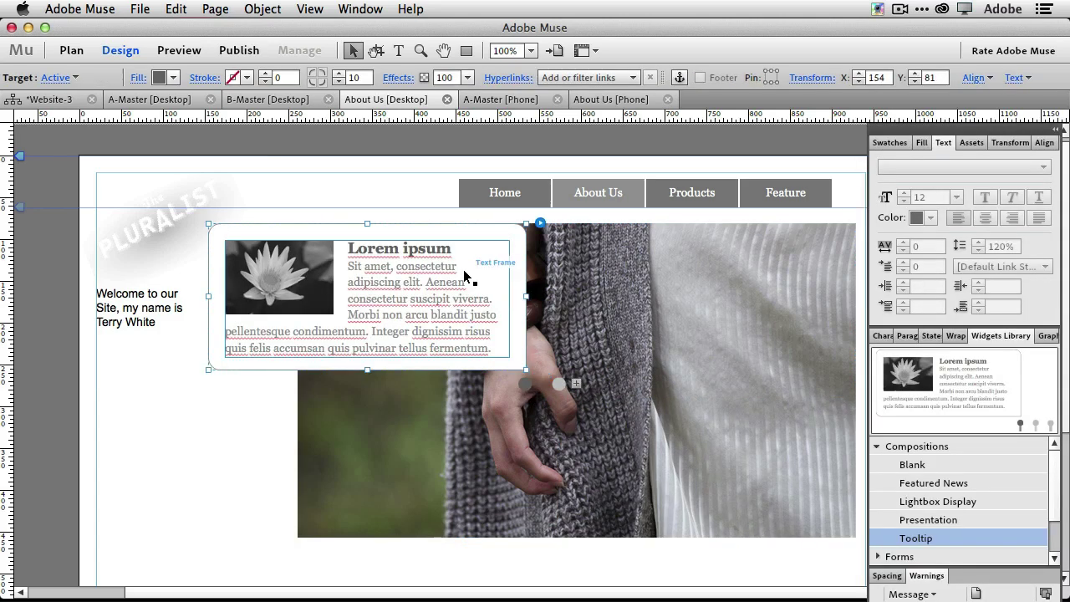
left_click_drag(479, 241, 417, 183)
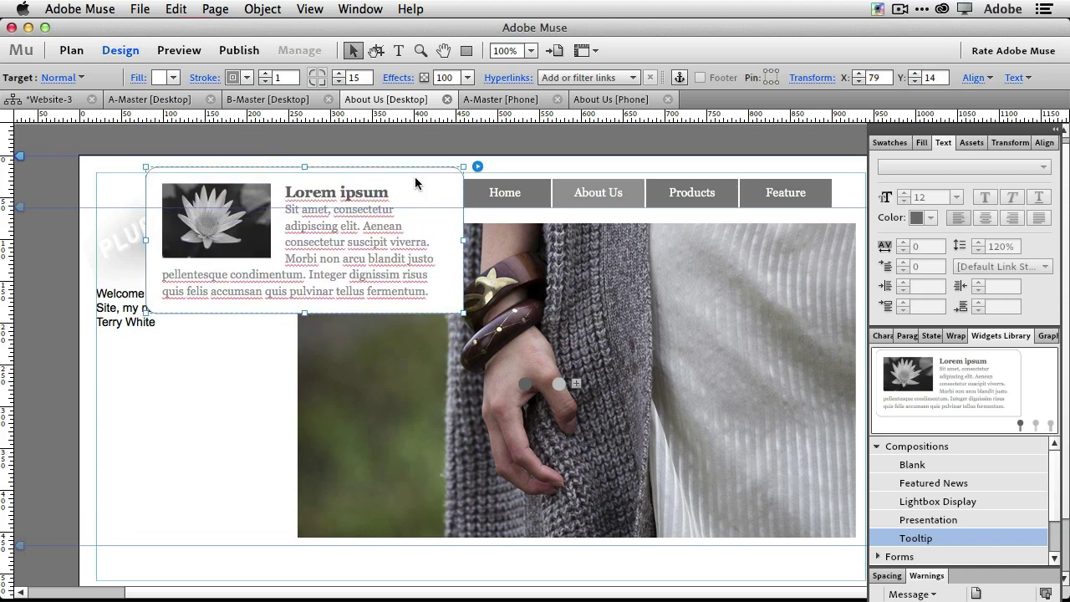
Move the first trigger onto the upper bracelet and the second onto the lower bracelet, enlarging each into a rectangle
left_click(524, 384)
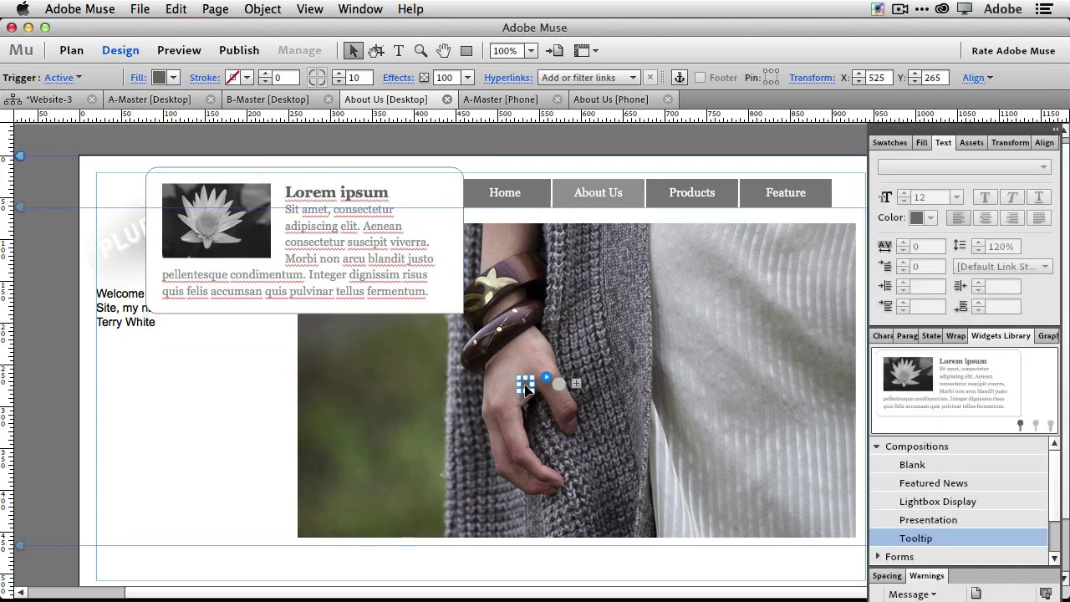
left_click_drag(524, 383, 503, 249)
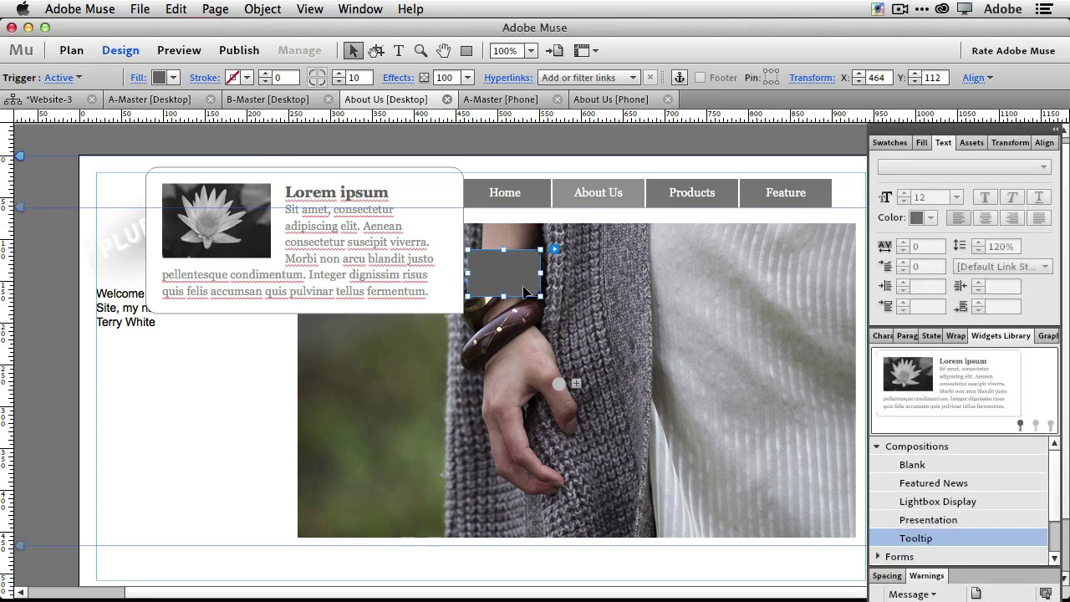
left_click(558, 384)
left_click_drag(559, 387, 525, 310)
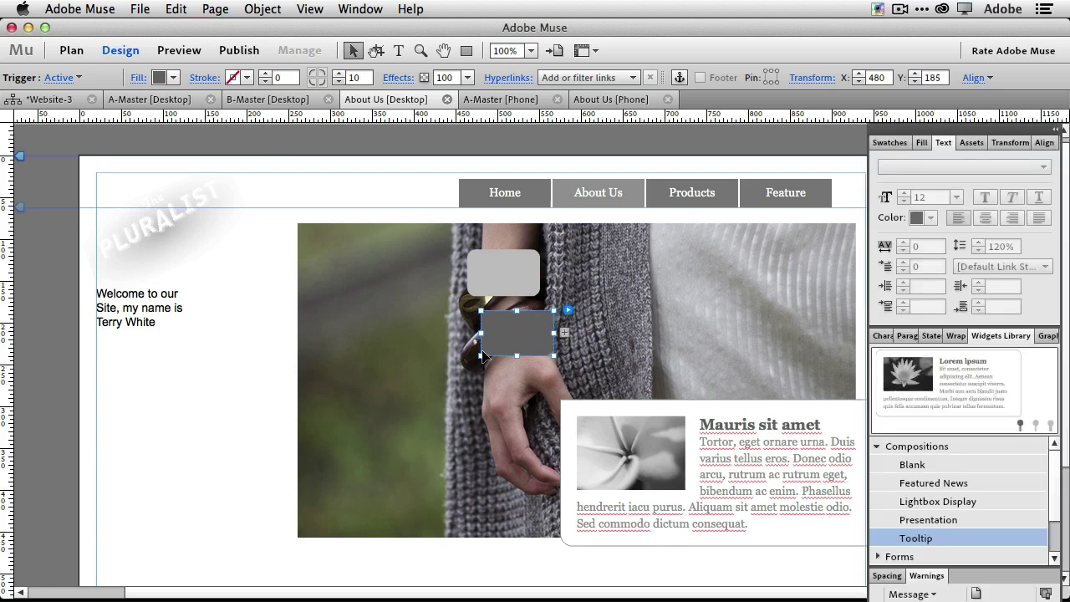
left_click_drag(483, 356, 472, 370)
Lower and enlarge the first trigger to fit the upper bracelet, and move the Mauris sit amet tooltip to about X 549, Y 264
left_click(482, 279)
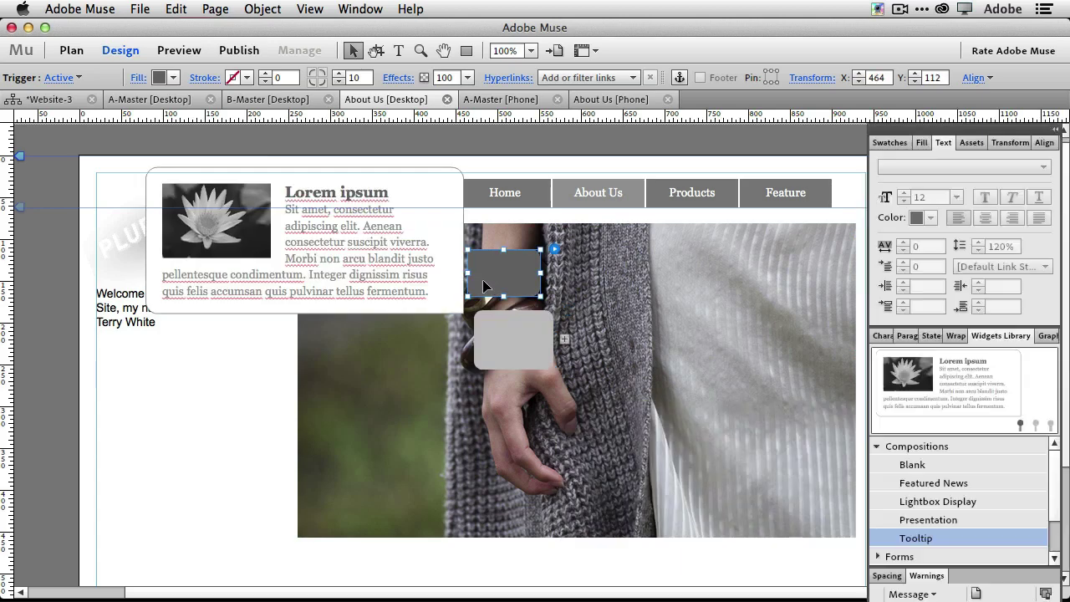
left_click_drag(482, 280, 481, 288)
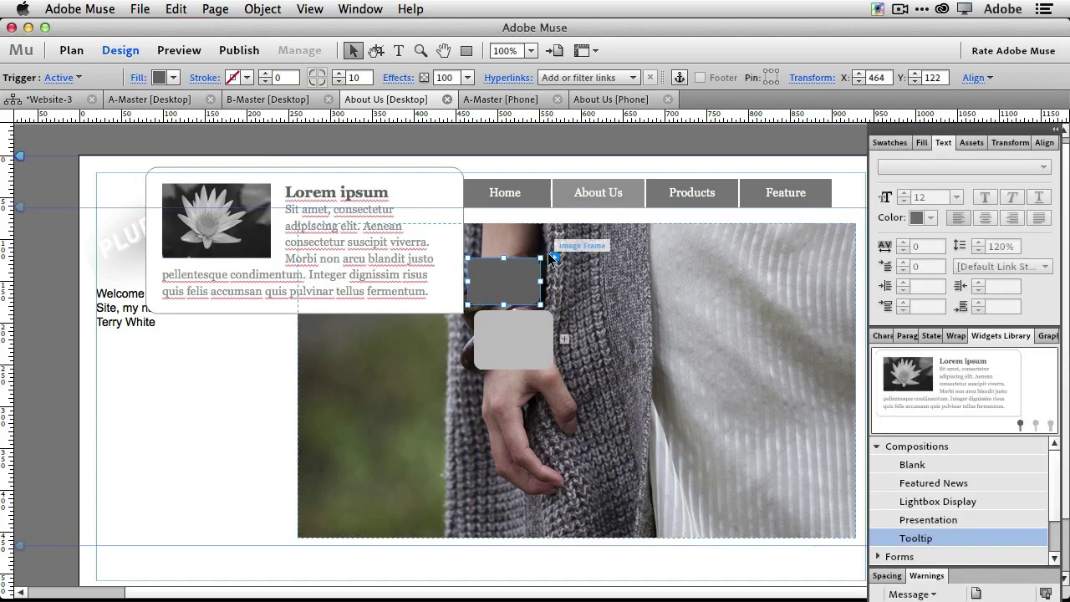
left_click_drag(539, 260, 545, 246)
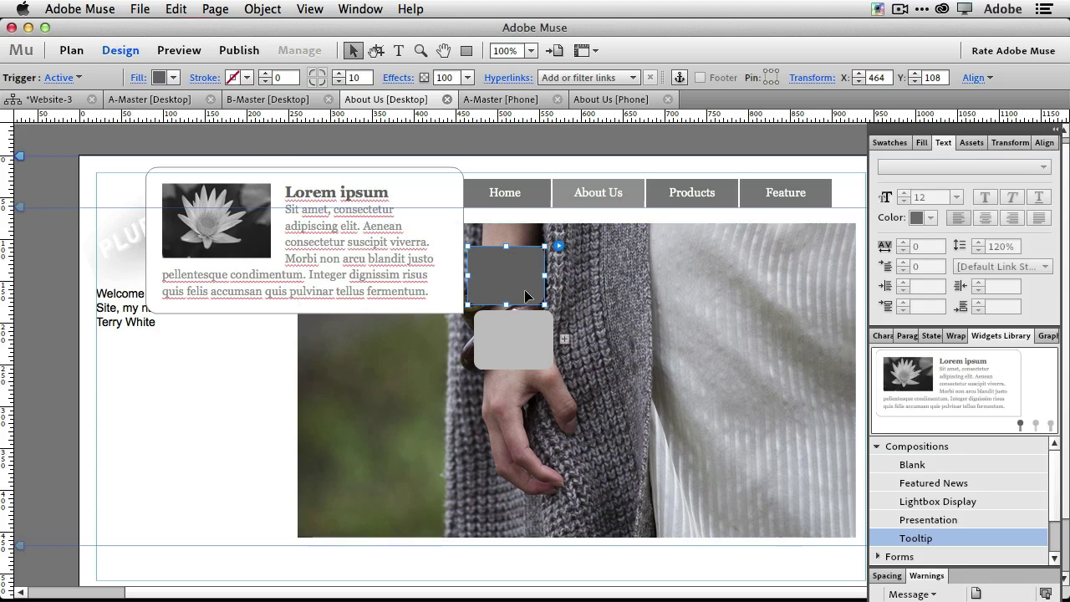
left_click(527, 347)
left_click_drag(588, 399, 566, 380)
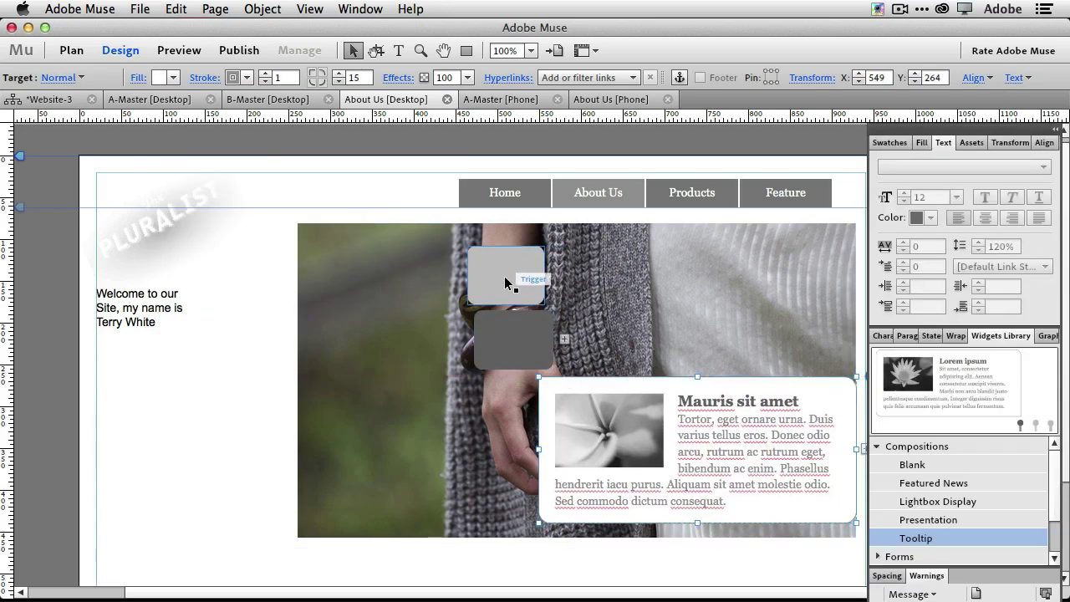
Select the trigger over the upper bracelet and set the opacity of its Active state to 2
left_click(506, 279)
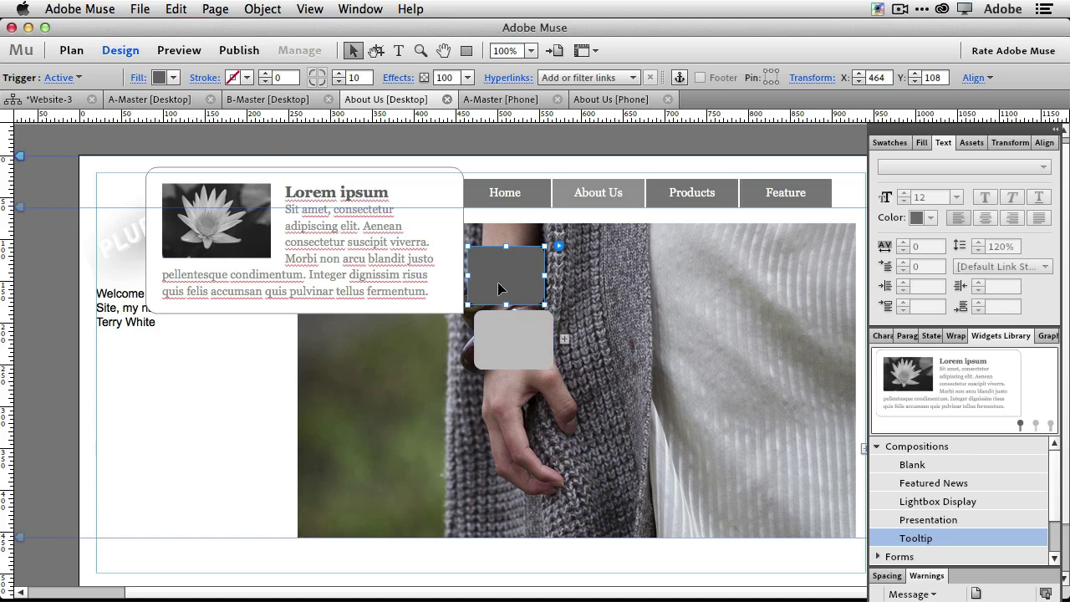
left_click(509, 343)
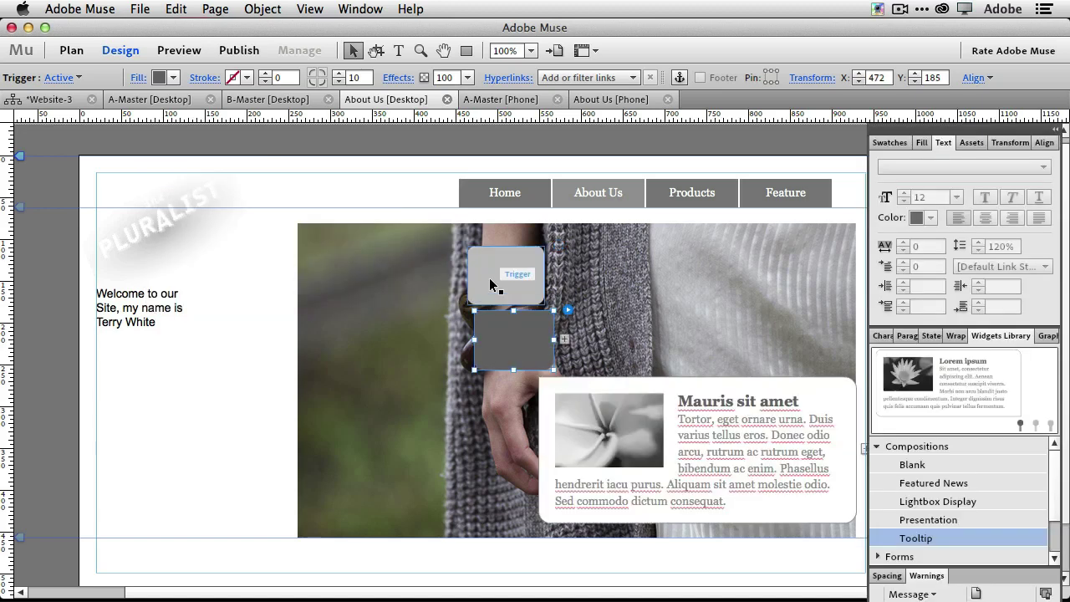
left_click(504, 280)
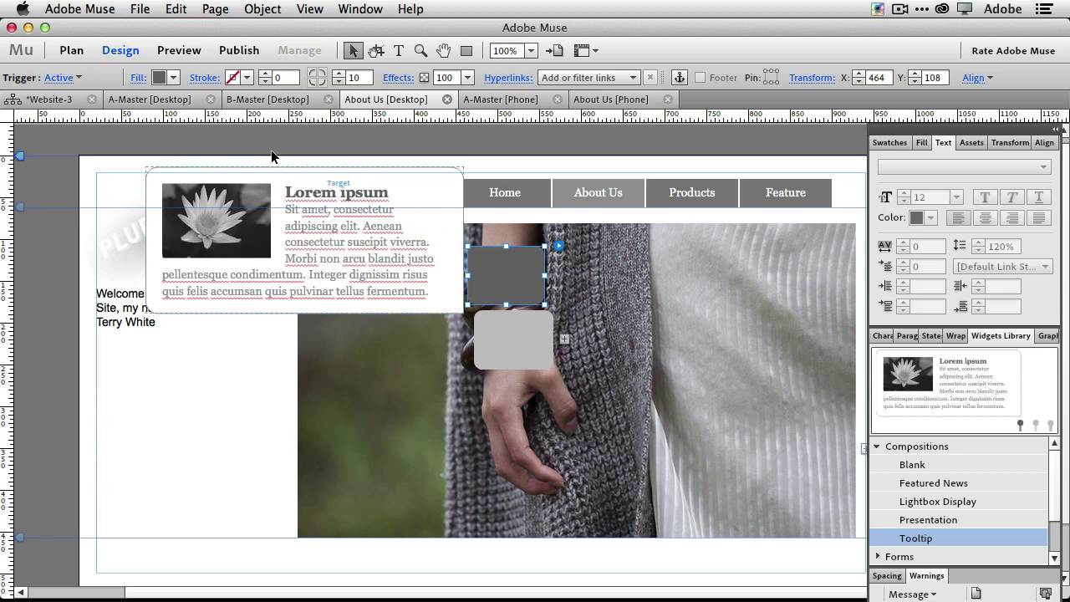
left_click(60, 78)
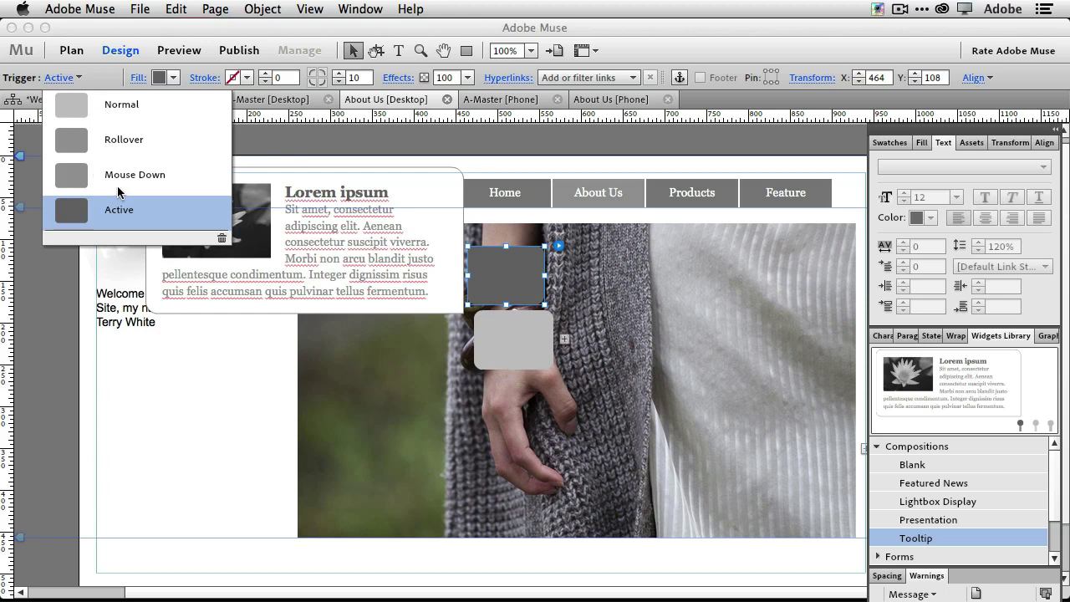
left_click(65, 79)
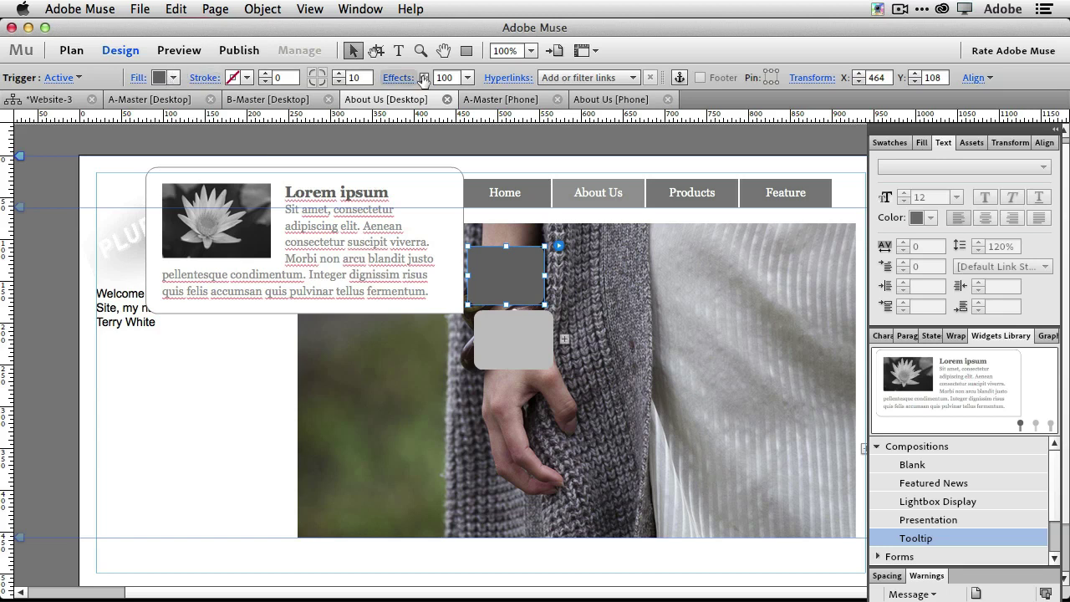
left_click(466, 82)
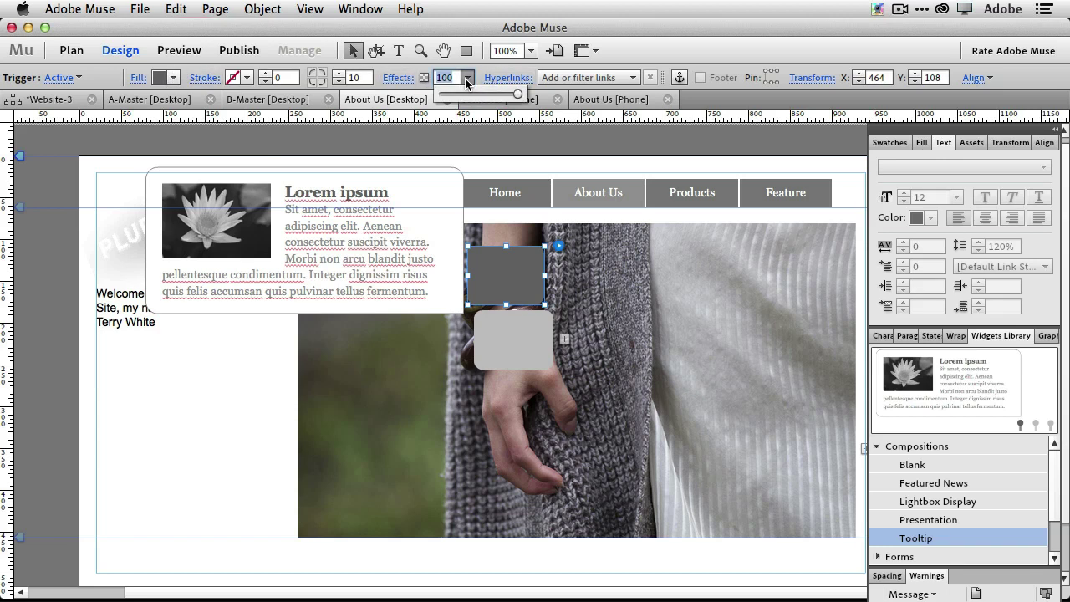
left_click_drag(516, 97, 445, 101)
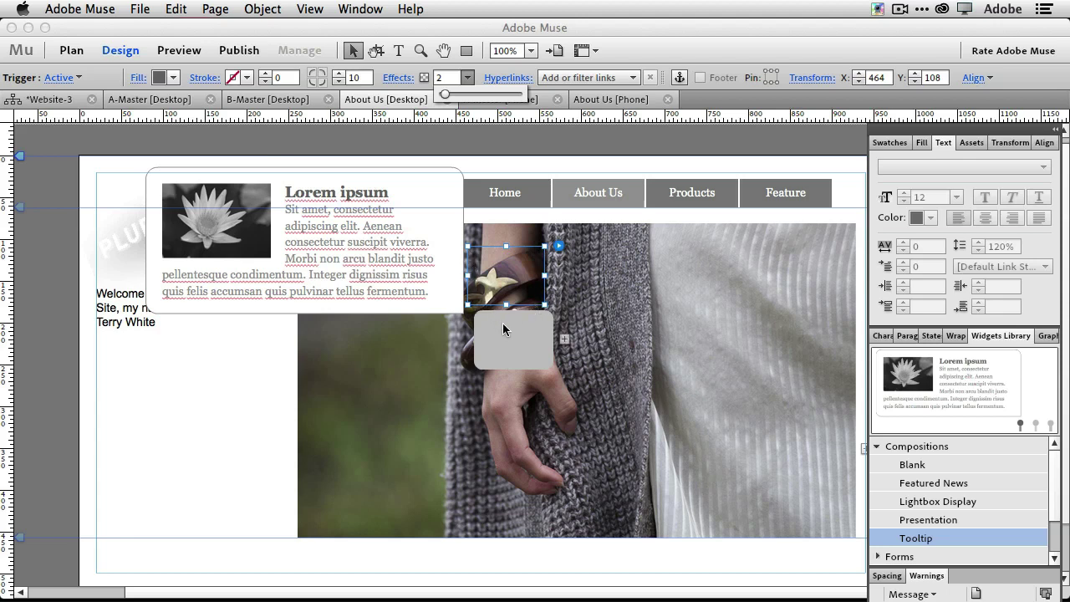
key("Tab")
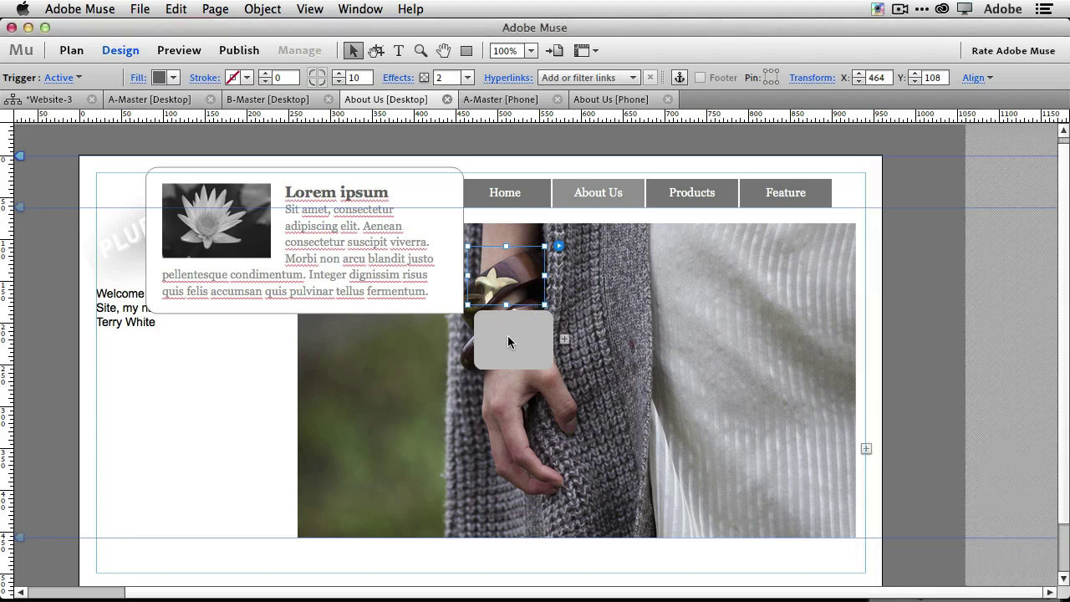
Set the opacity of the lower bracelet's trigger to 3 in both its Active and Normal states
left_click(508, 336)
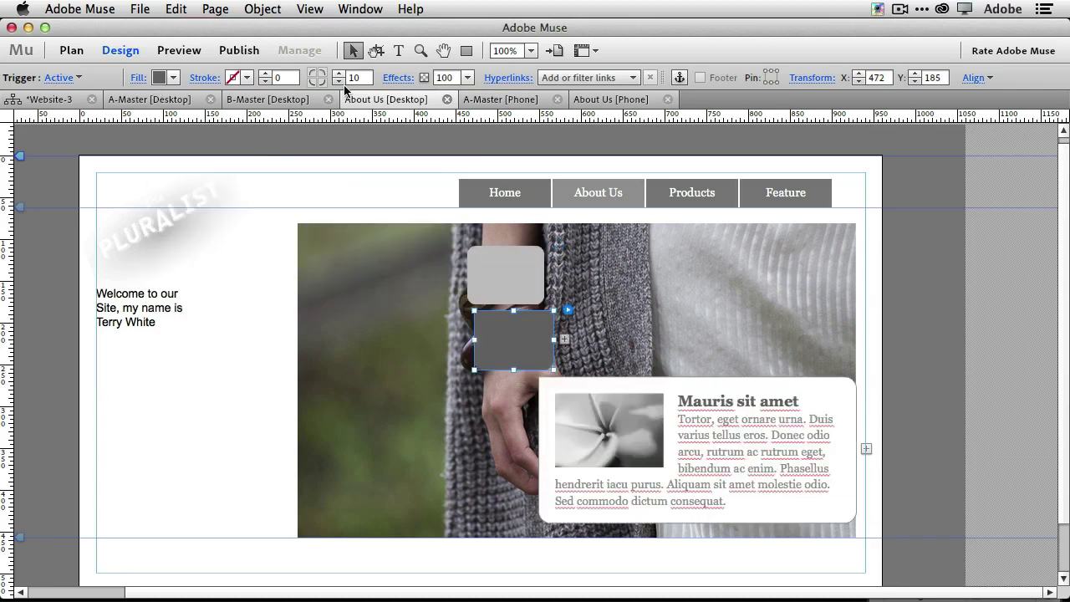
left_click(467, 77)
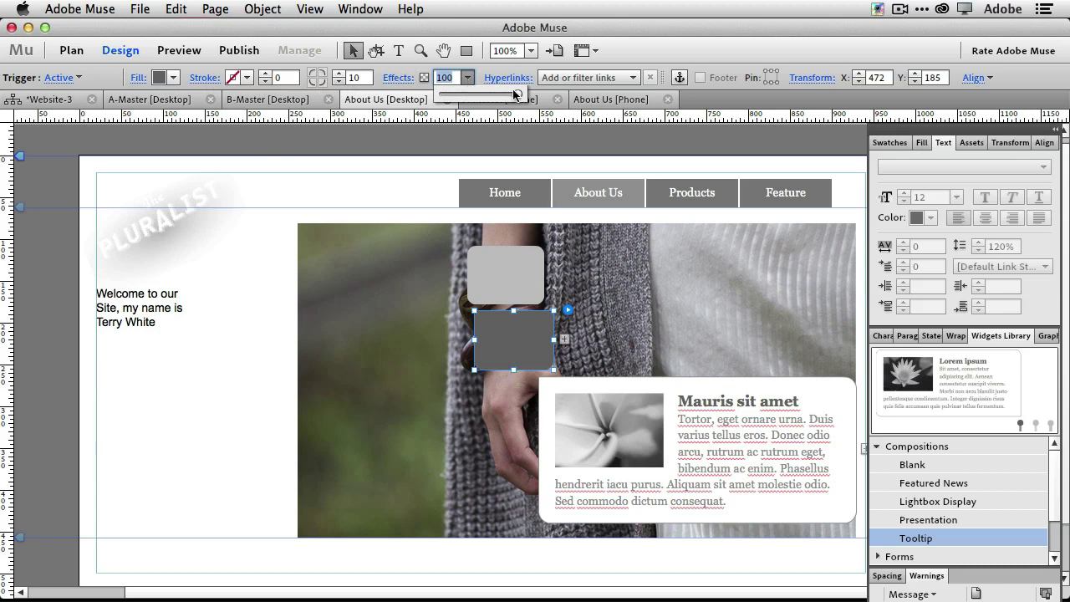
left_click_drag(514, 92, 452, 99)
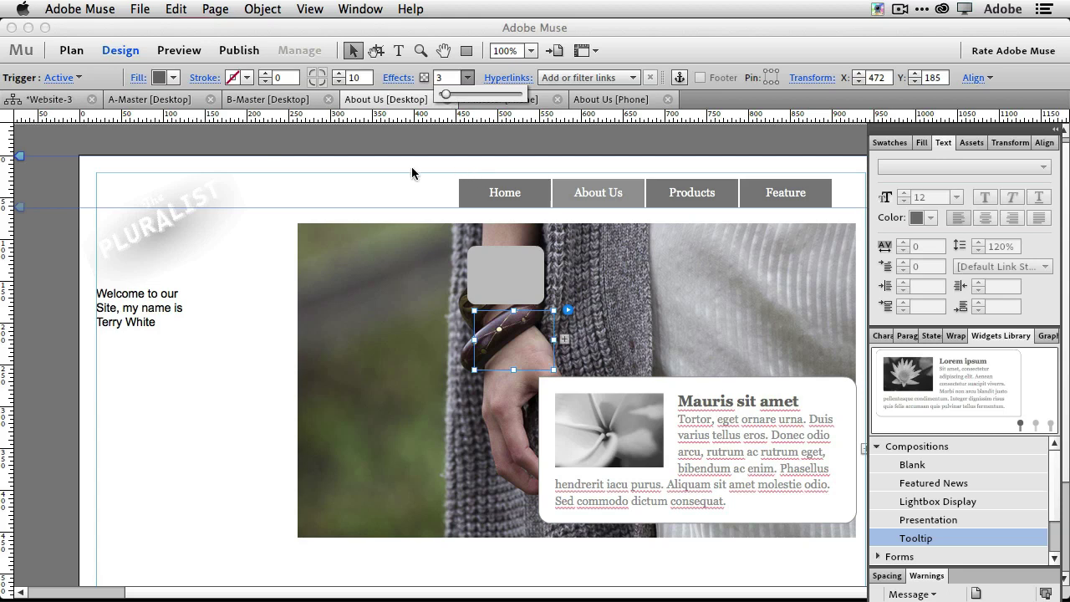
left_click(70, 78)
left_click(90, 111)
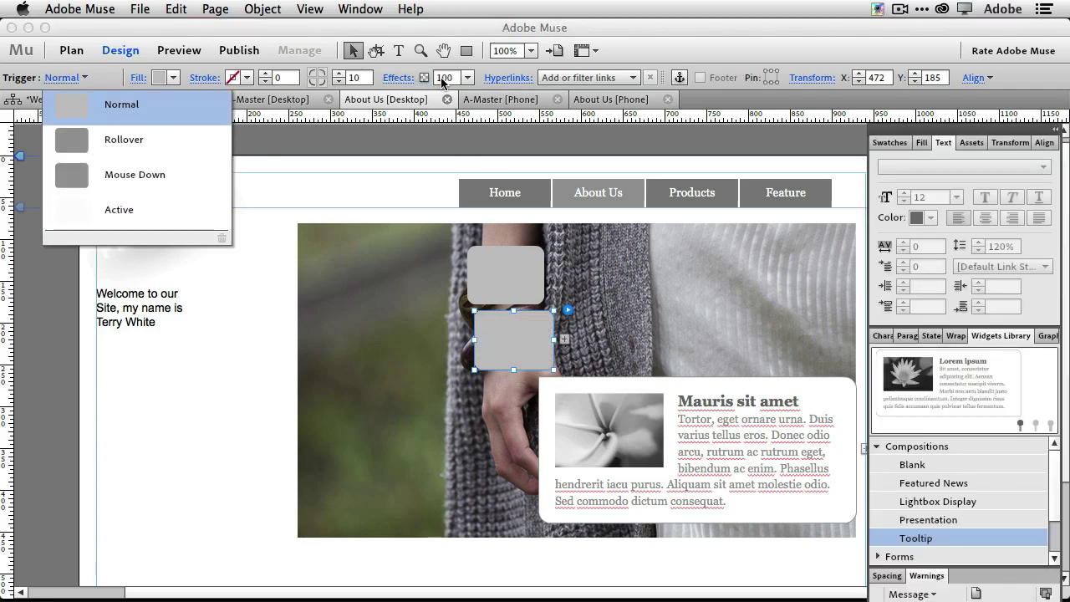
left_click(468, 82)
left_click(468, 77)
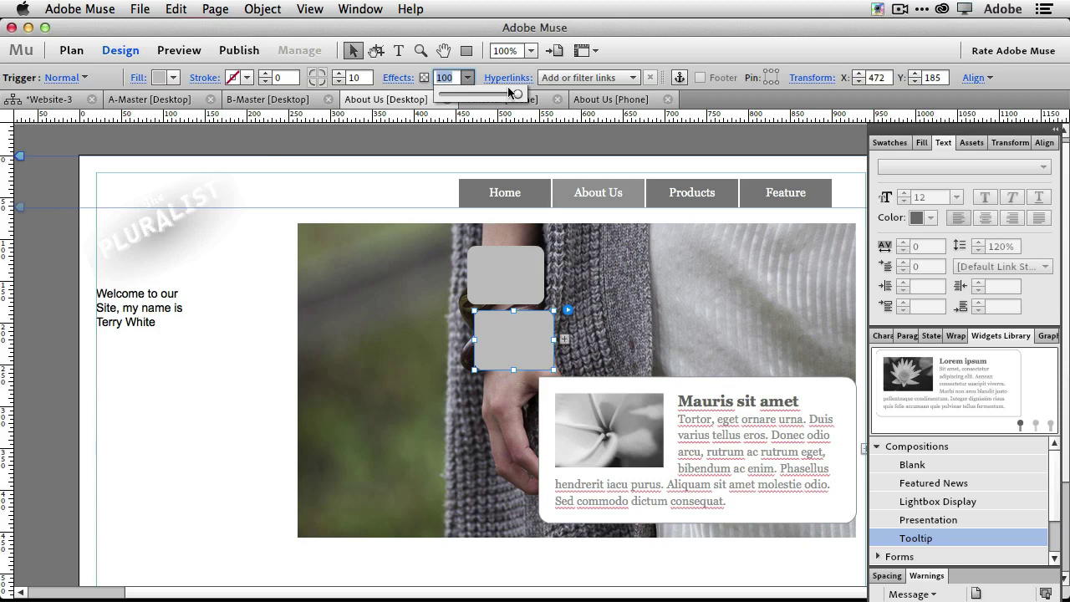
left_click_drag(517, 97, 443, 102)
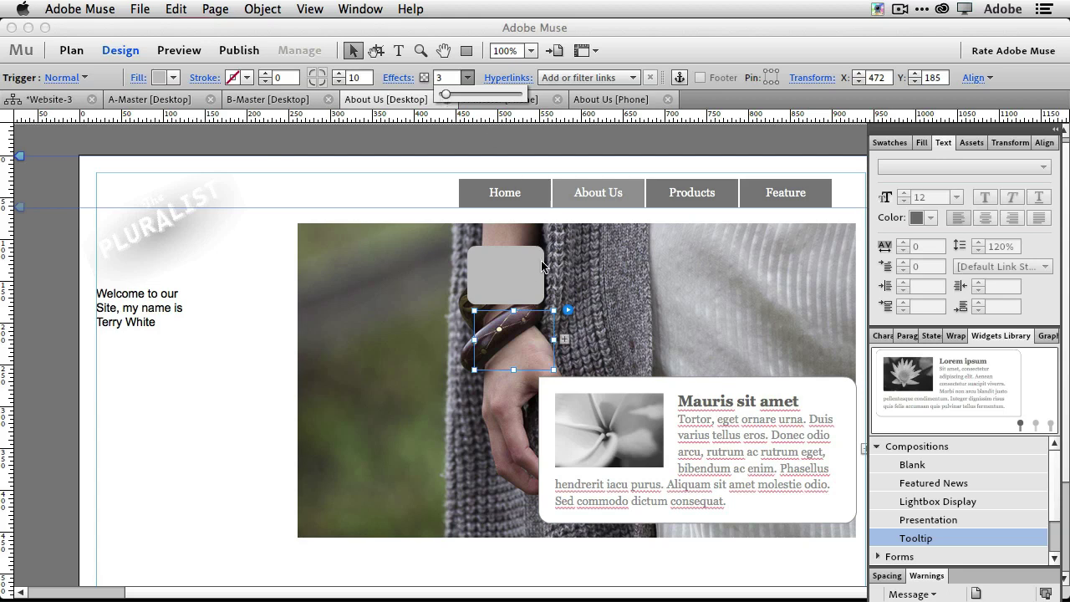
key("Tab")
Set the opacity of the upper bracelet trigger's Normal state to 4
left_click(528, 270)
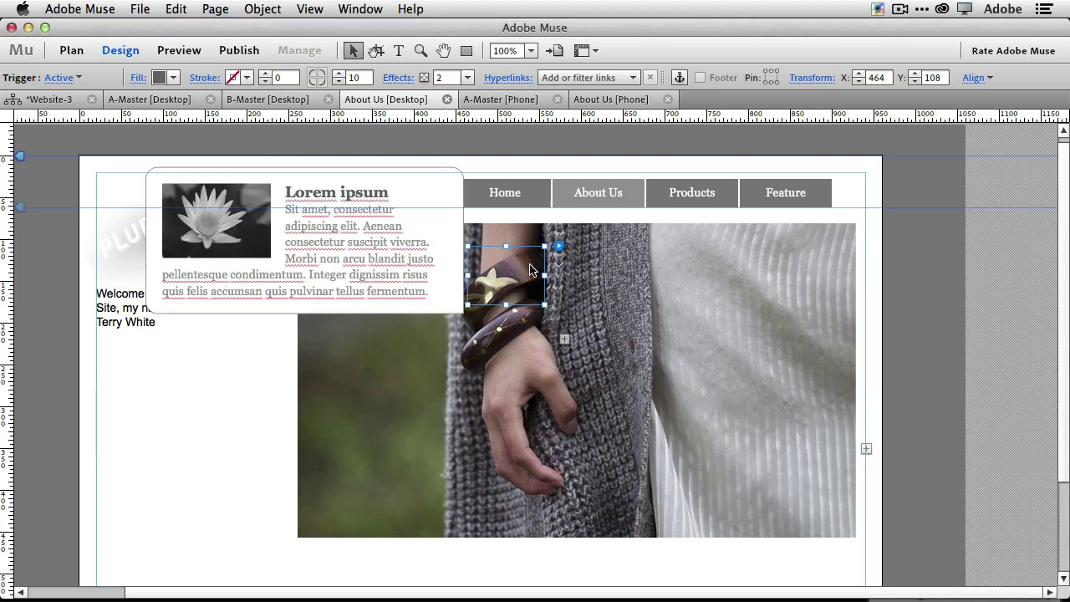
key("Tab")
left_click(75, 78)
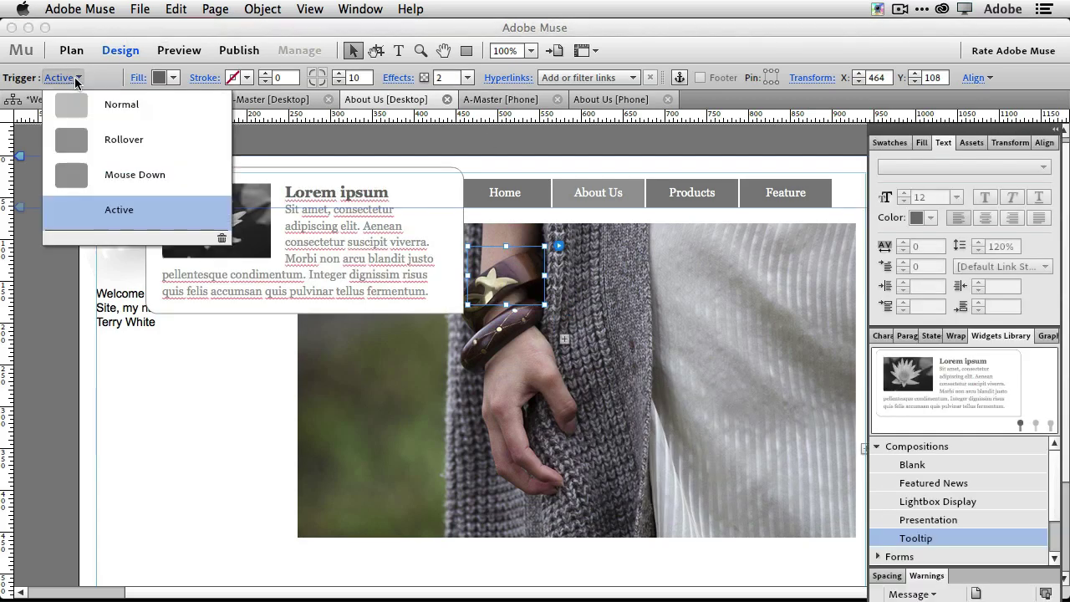
left_click(102, 109)
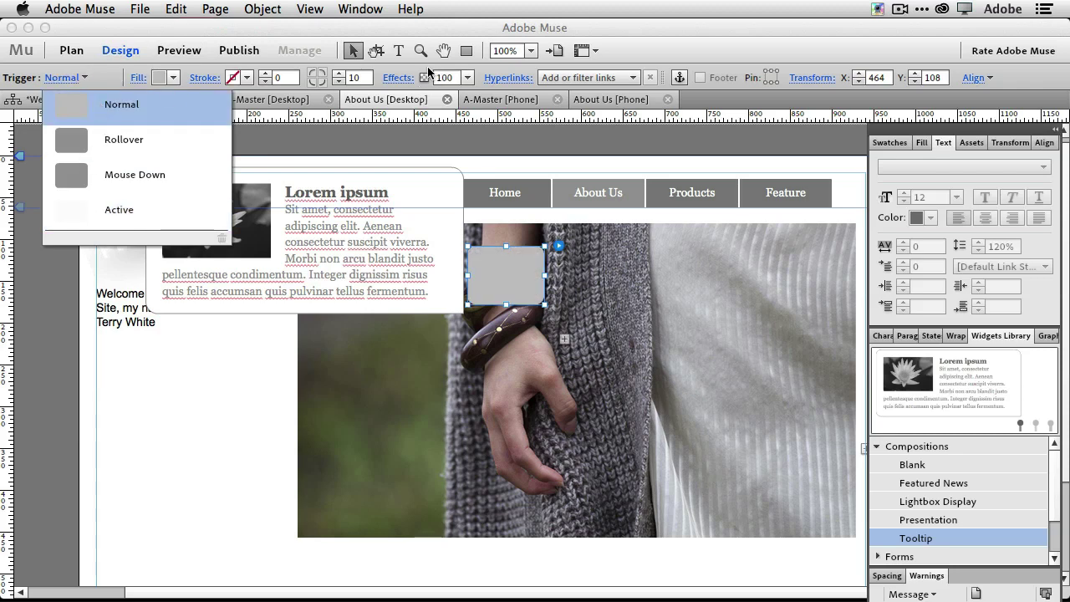
key("Tab")
key("Tab")
left_click(469, 78)
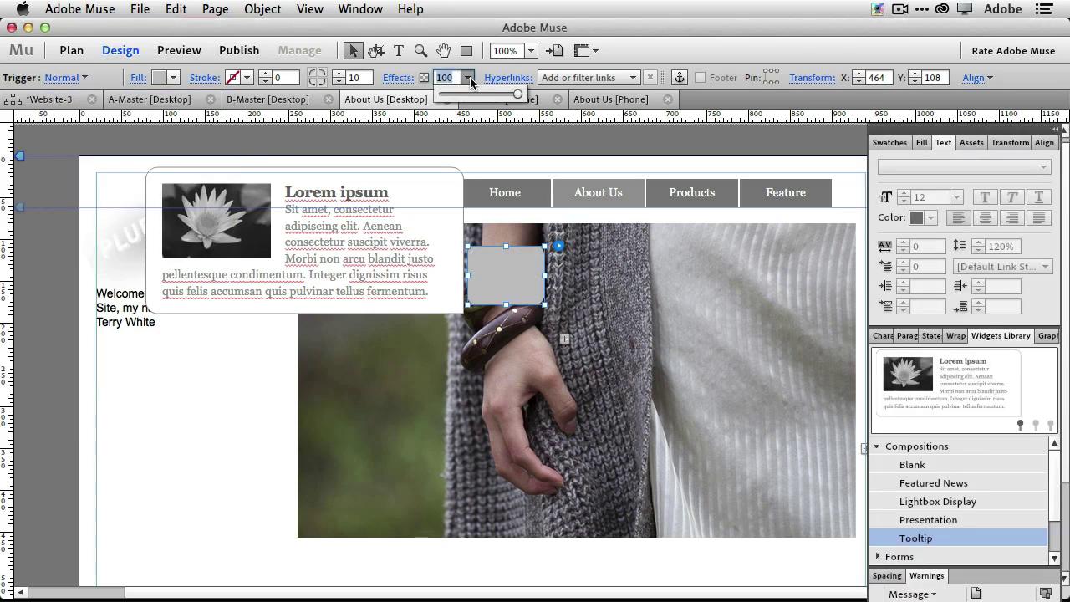
left_click_drag(515, 98, 458, 101)
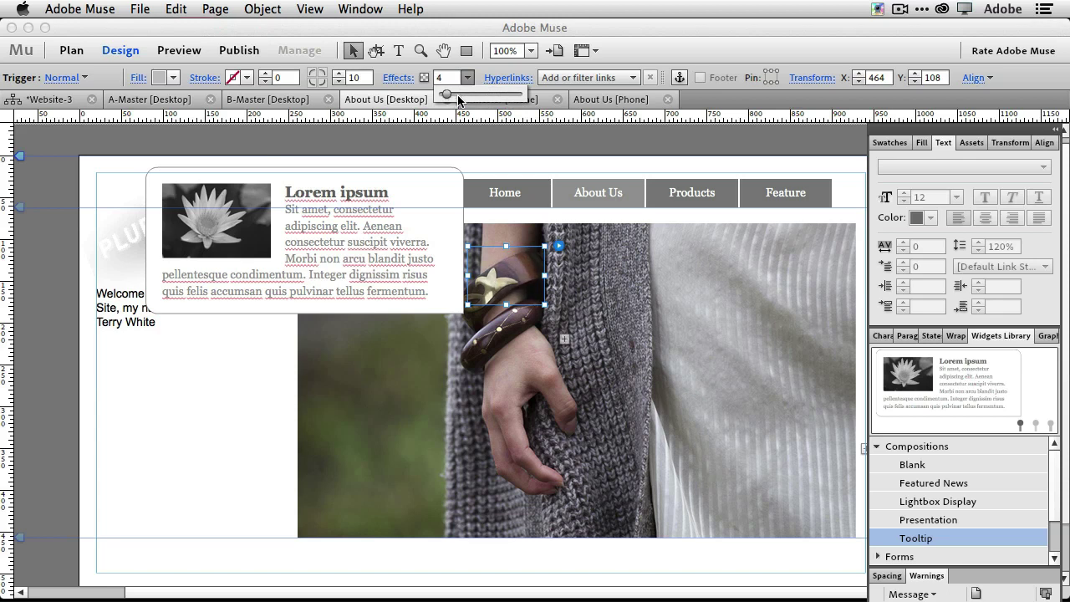
left_click(394, 242)
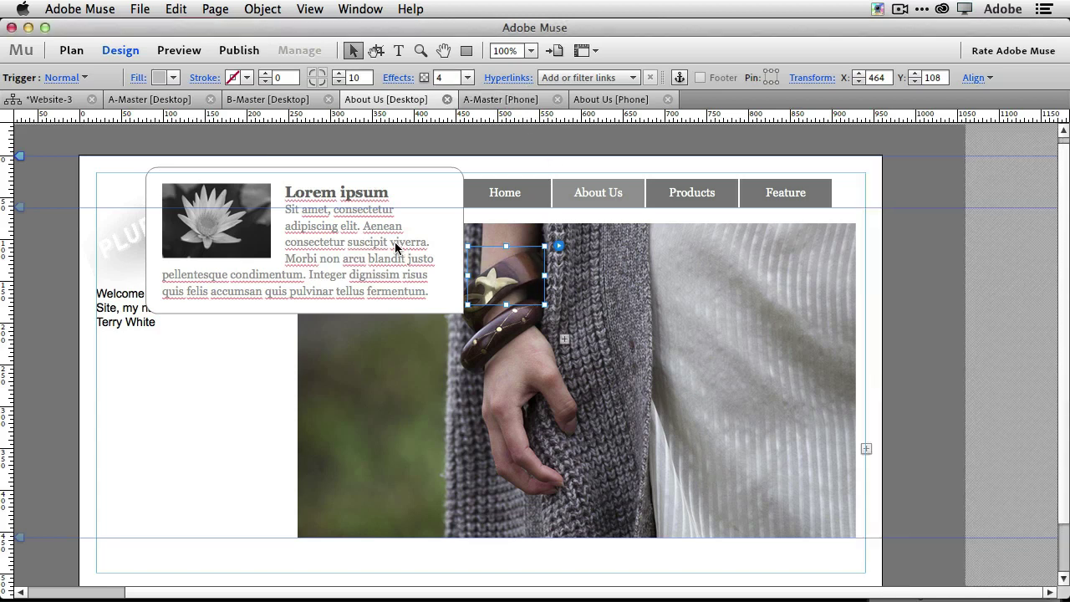
Check on the page which tooltip each of the two transparent bracelet triggers brings up
left_click(372, 227)
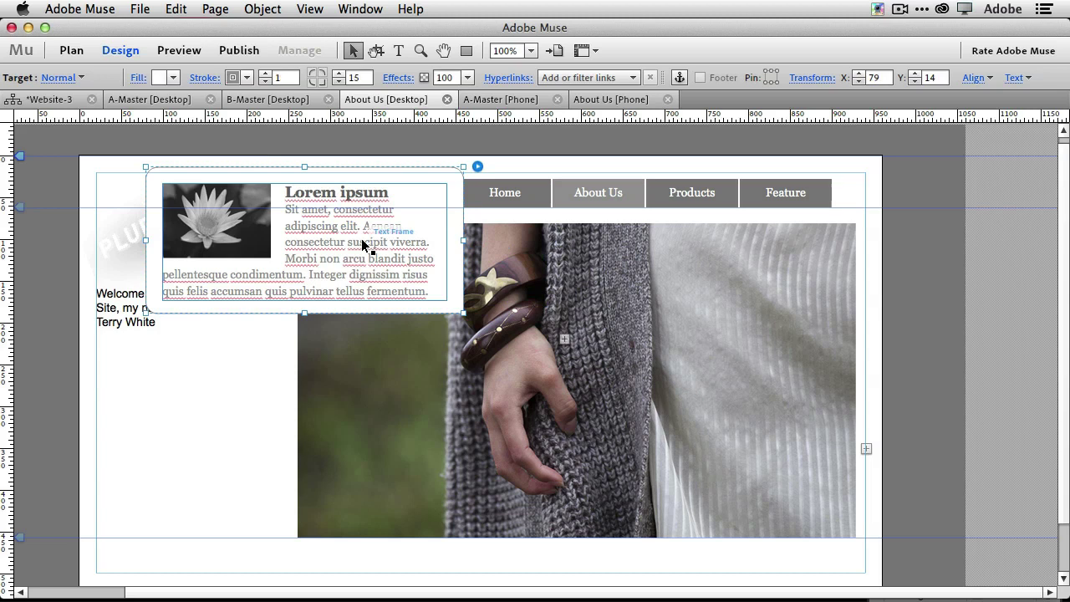
left_click(531, 348)
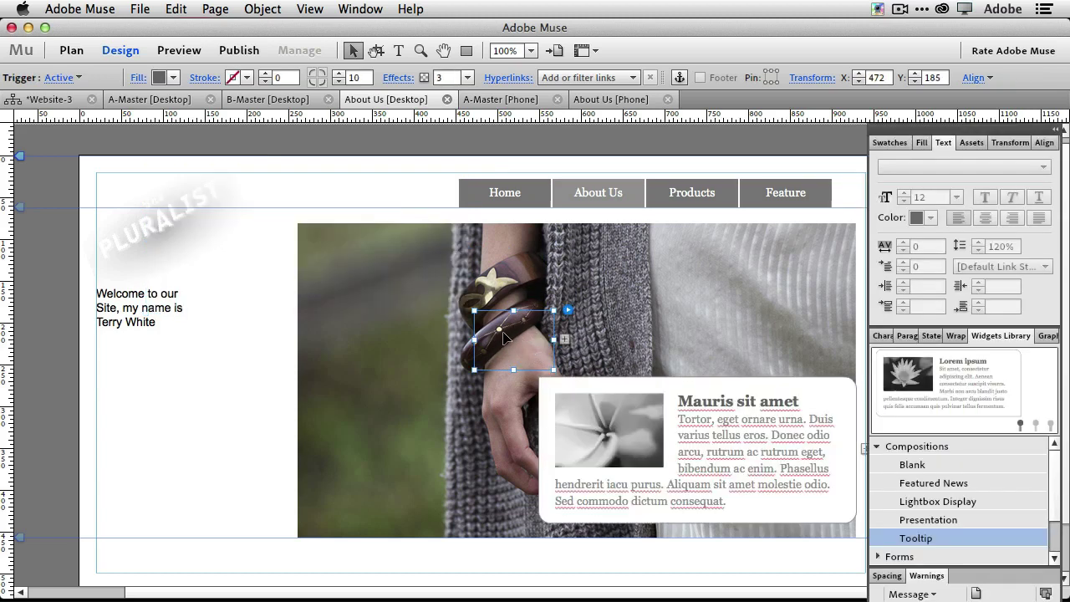
left_click_drag(510, 330, 503, 265)
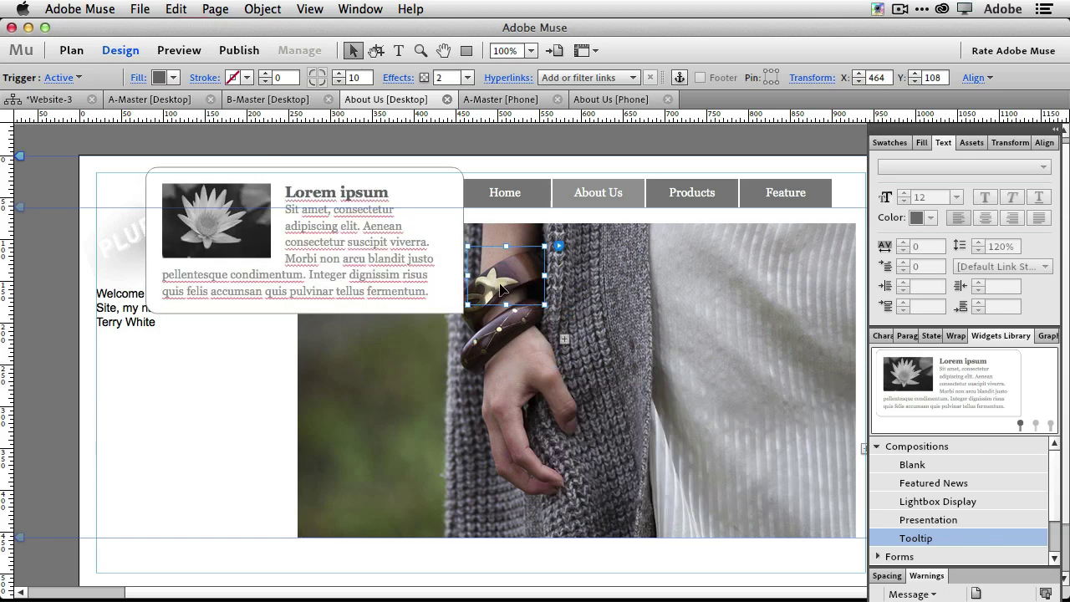
key("super+z")
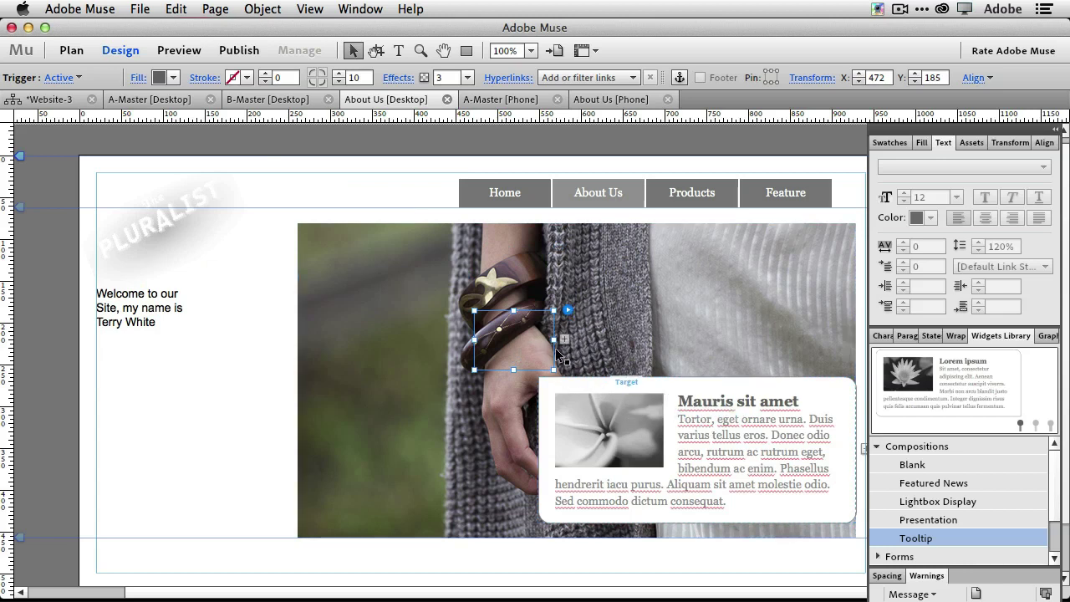
Preview the About Us page, test the rollover tooltips on both bracelets, and return to the page design
left_click(177, 52)
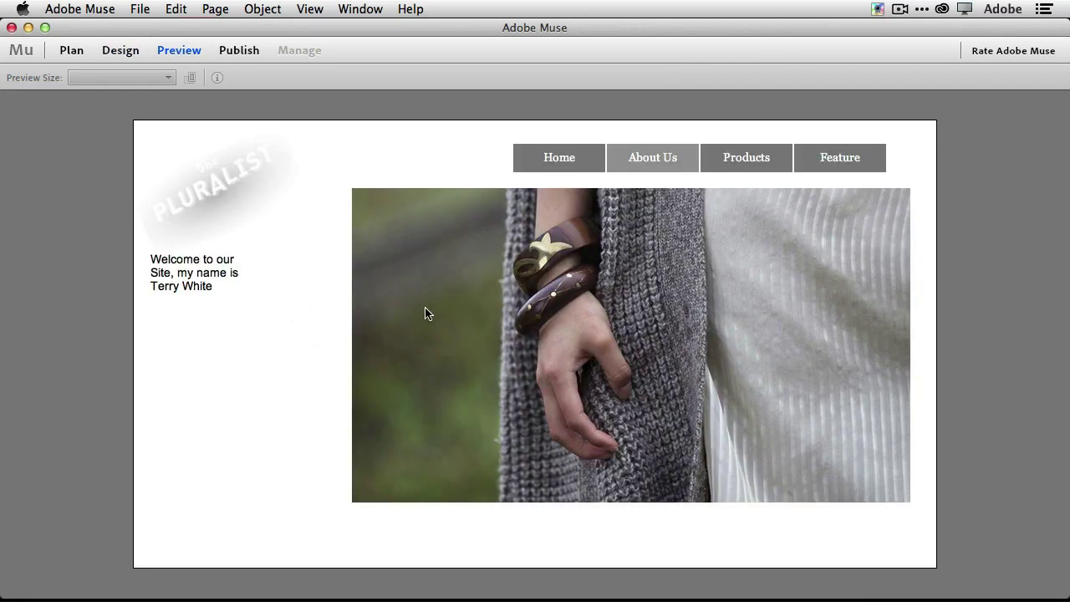
mouse_move(538, 265)
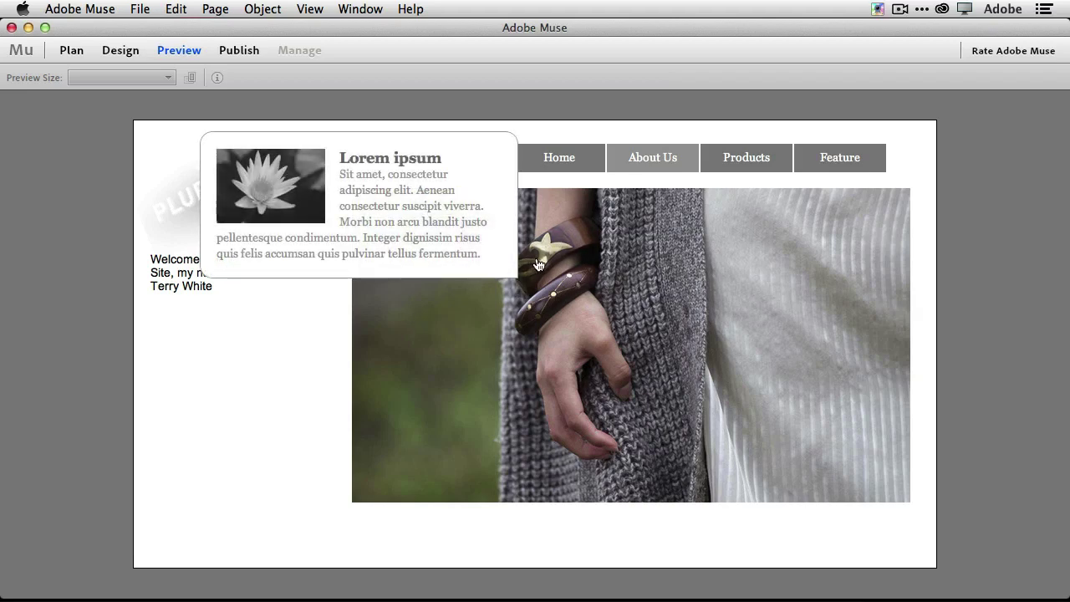
mouse_move(553, 309)
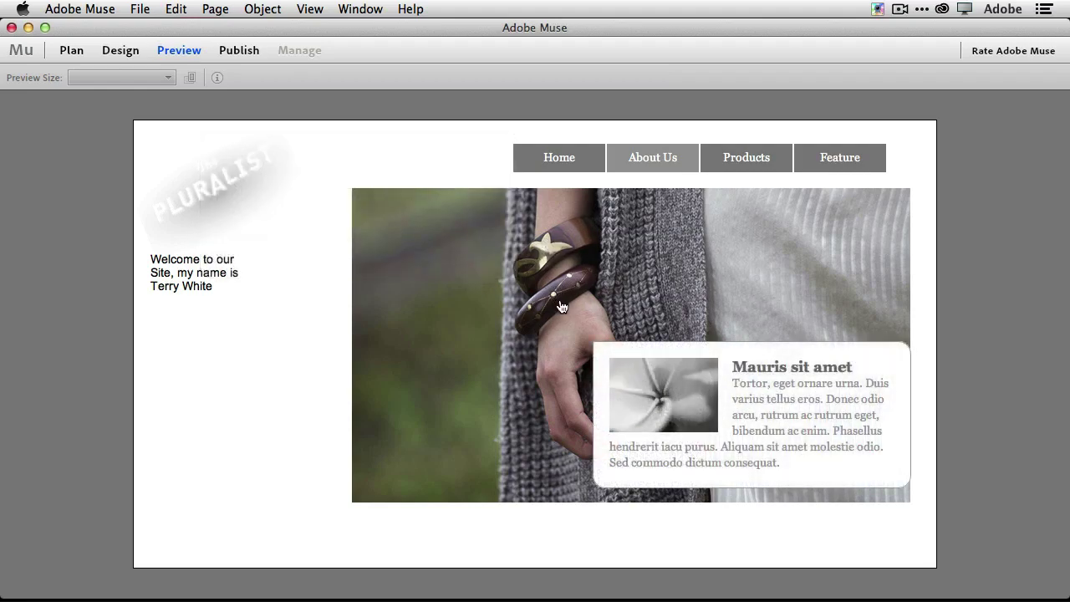
mouse_move(539, 242)
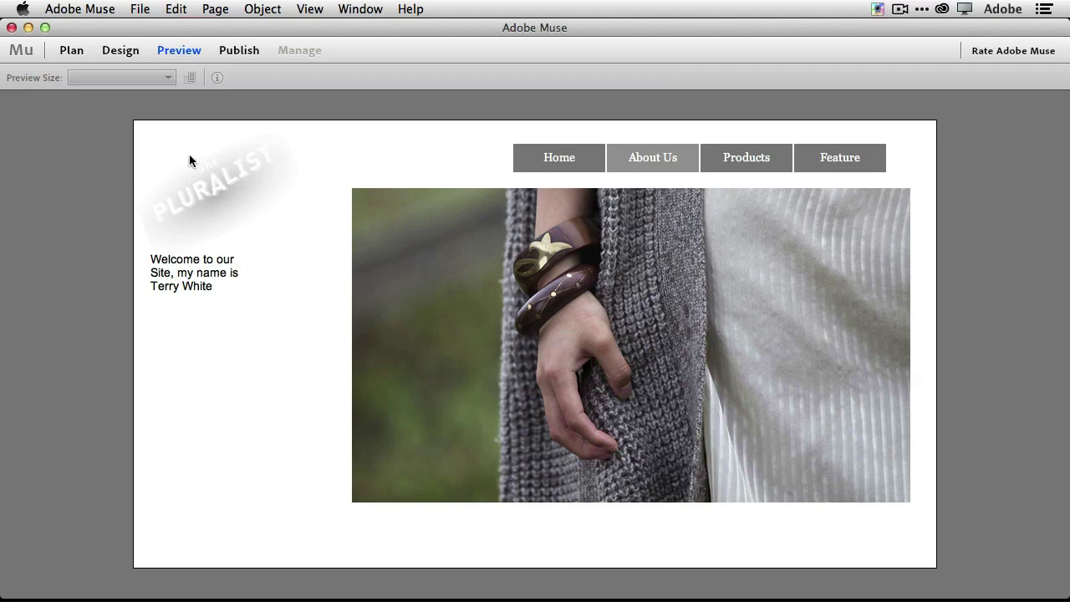
left_click(120, 51)
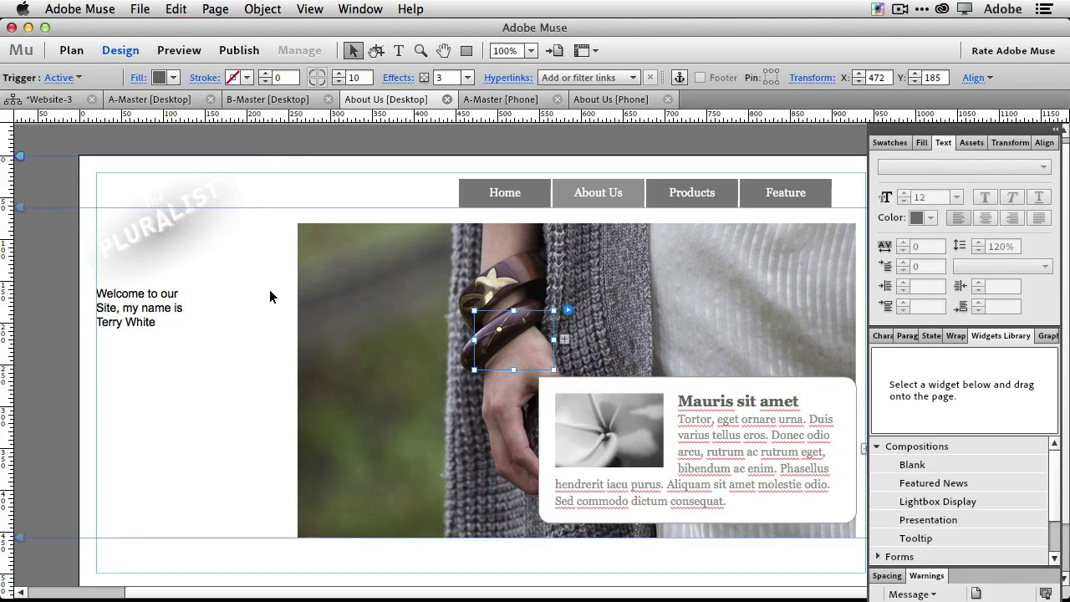
Switch to the desktop A-Master and check the navigation menu's options
left_click(151, 99)
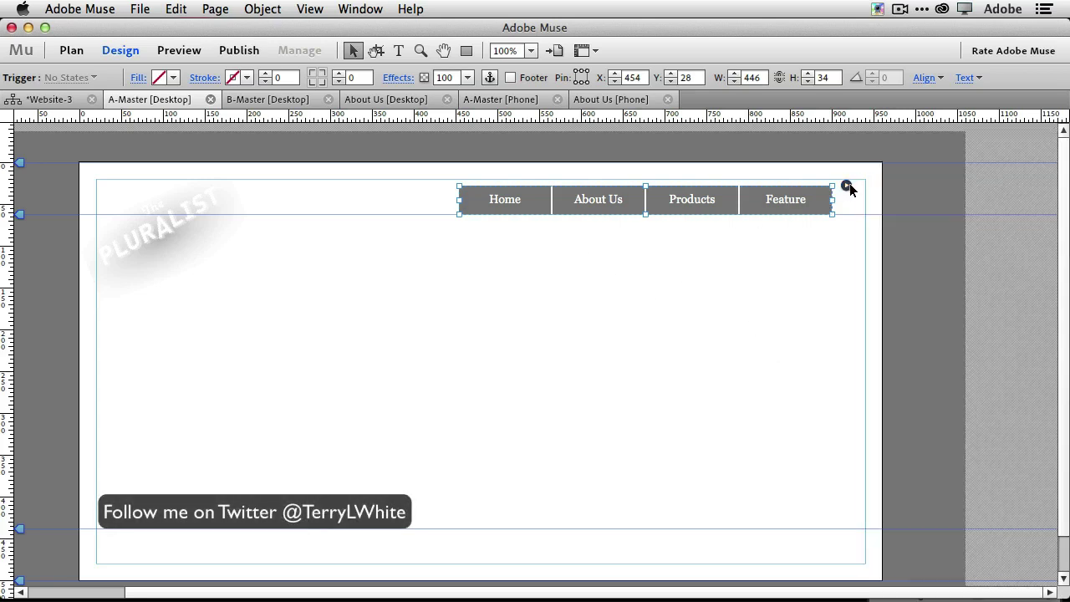
left_click(846, 185)
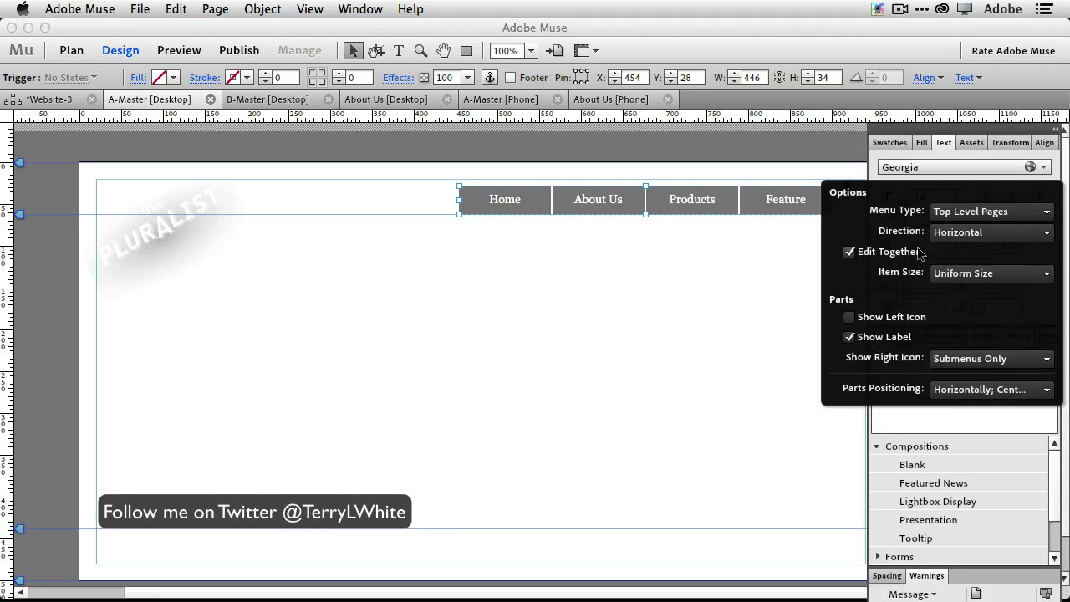
left_click(676, 239)
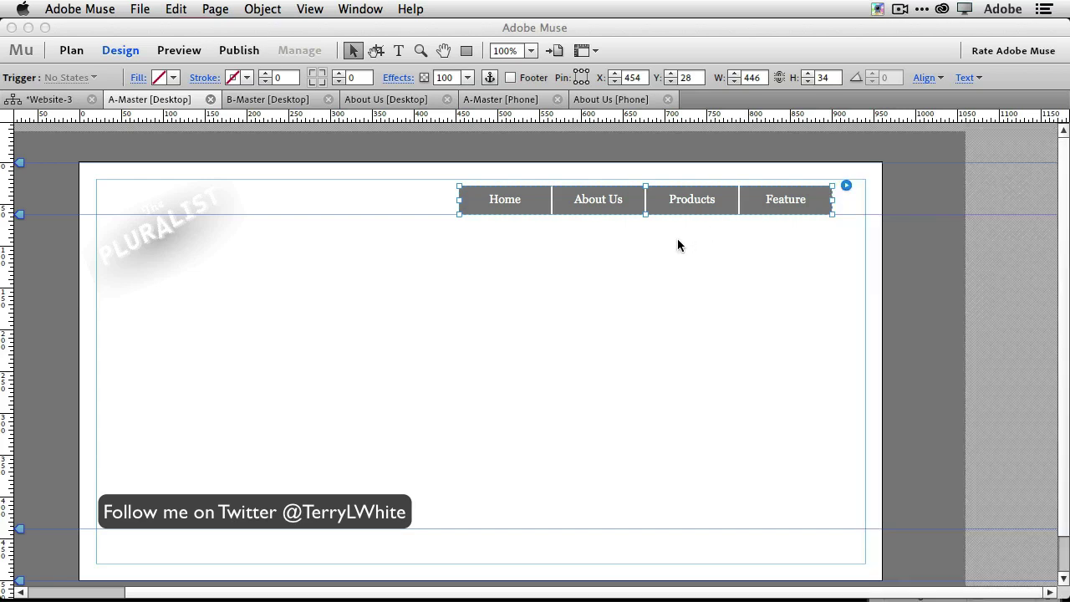
Give the navigation menu items a vertical gradient fill running from grey to light grey D3CECE
left_click(502, 201)
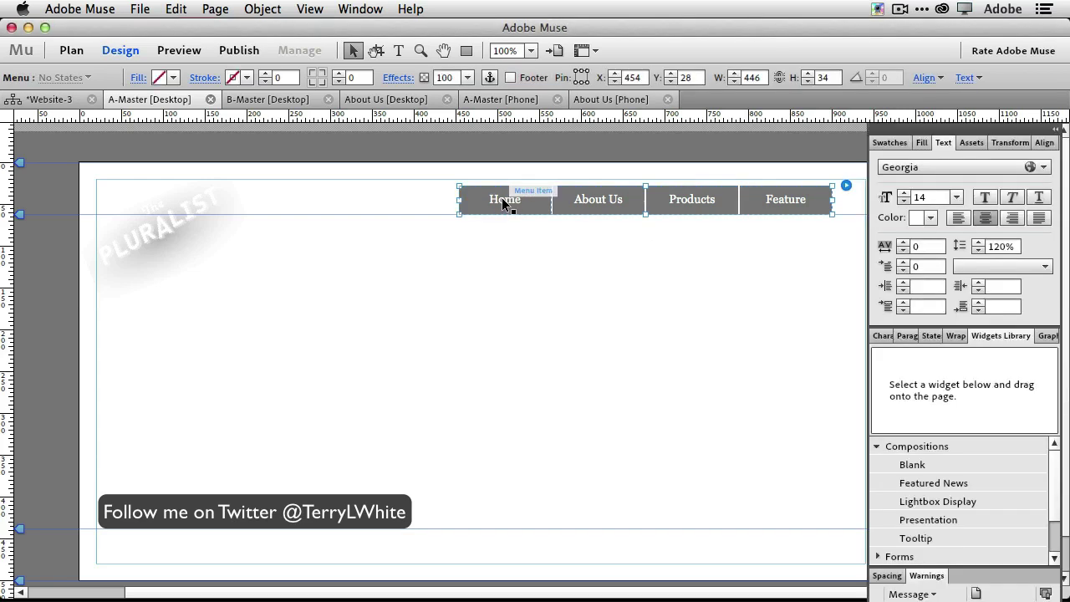
left_click(501, 201)
left_click(488, 216)
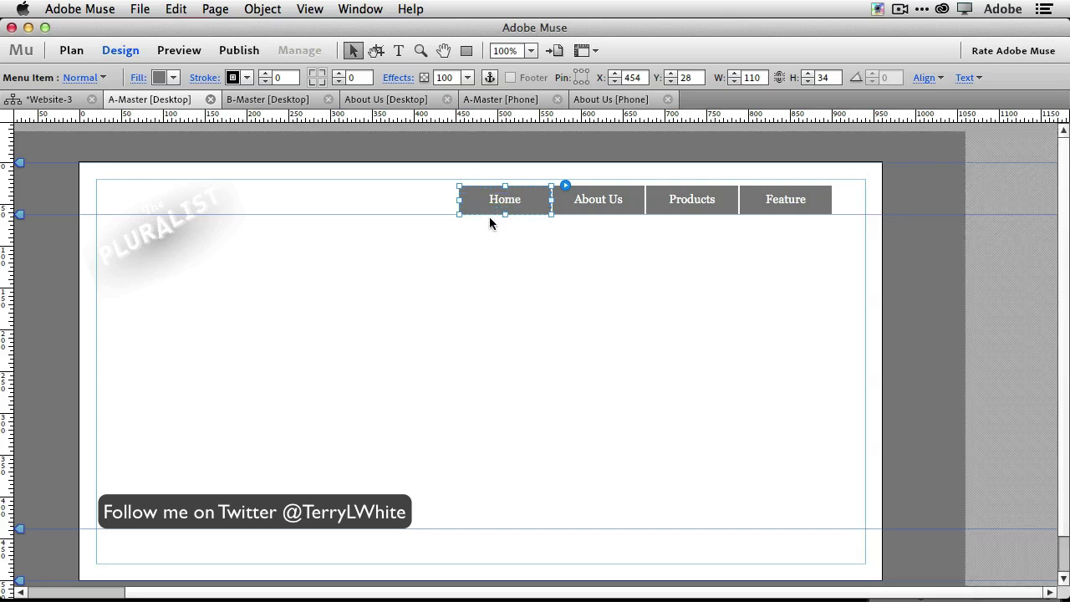
left_click(483, 208)
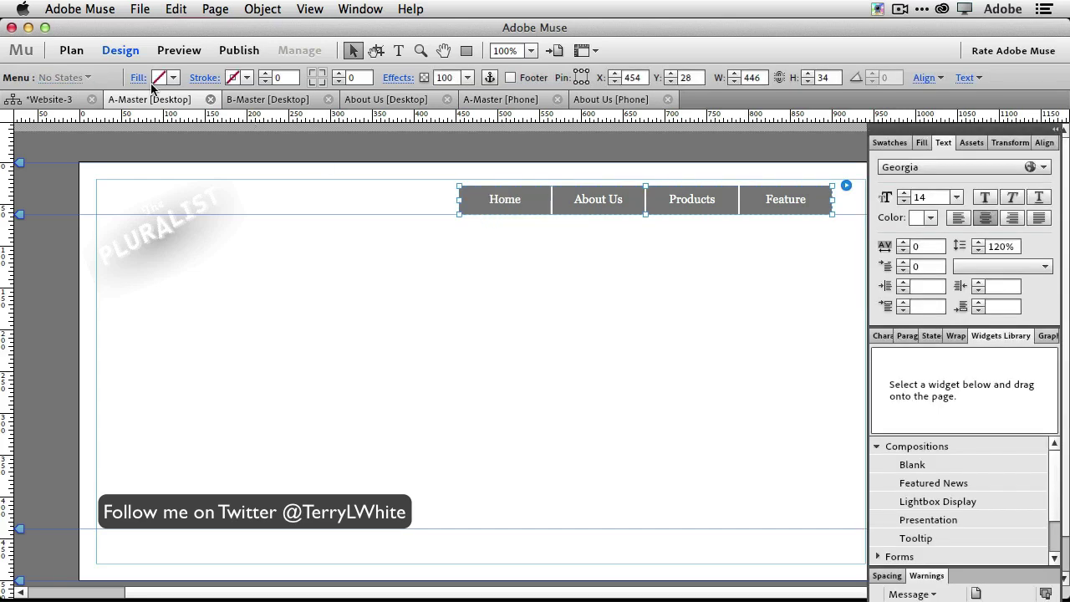
left_click(468, 211)
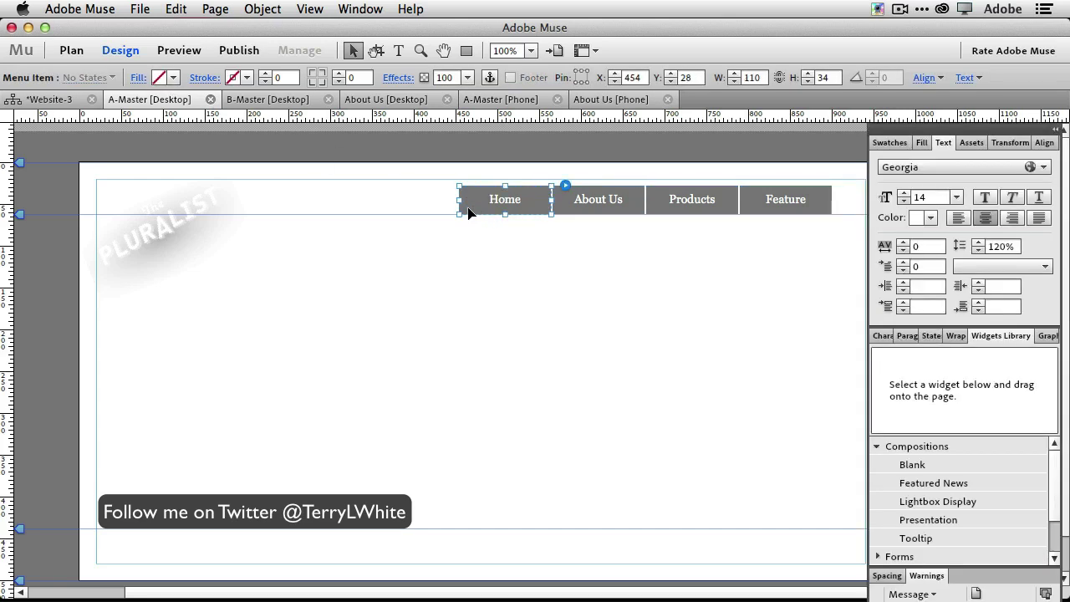
left_click(138, 78)
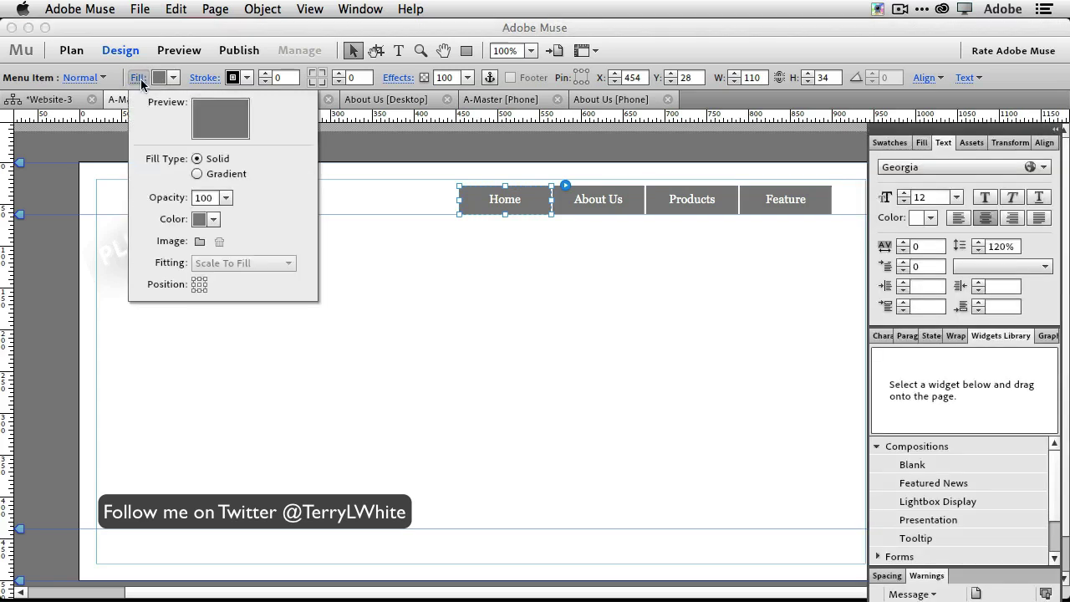
left_click(197, 174)
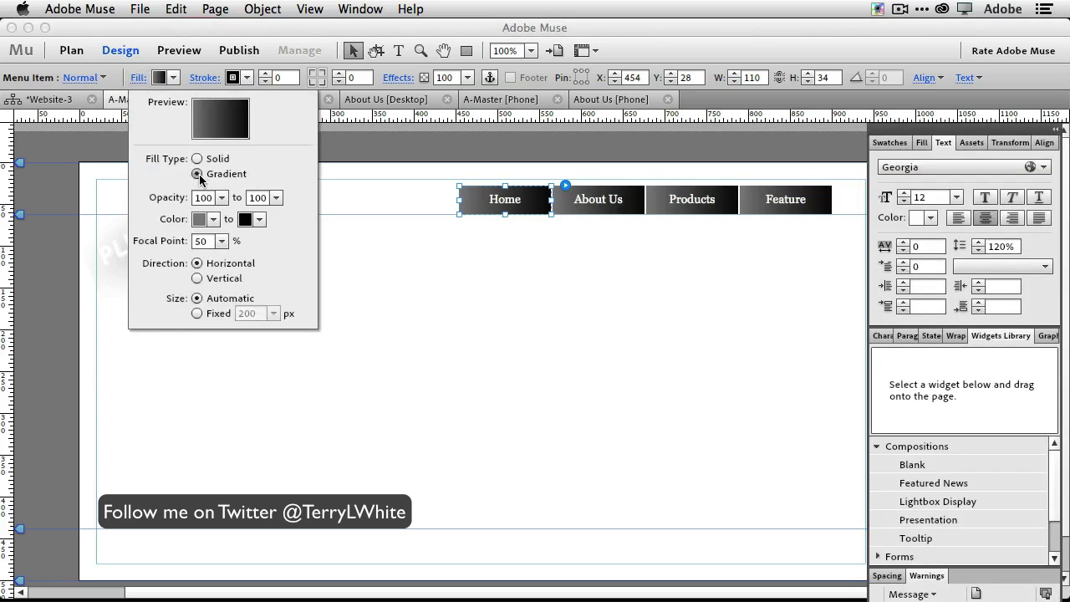
left_click(259, 220)
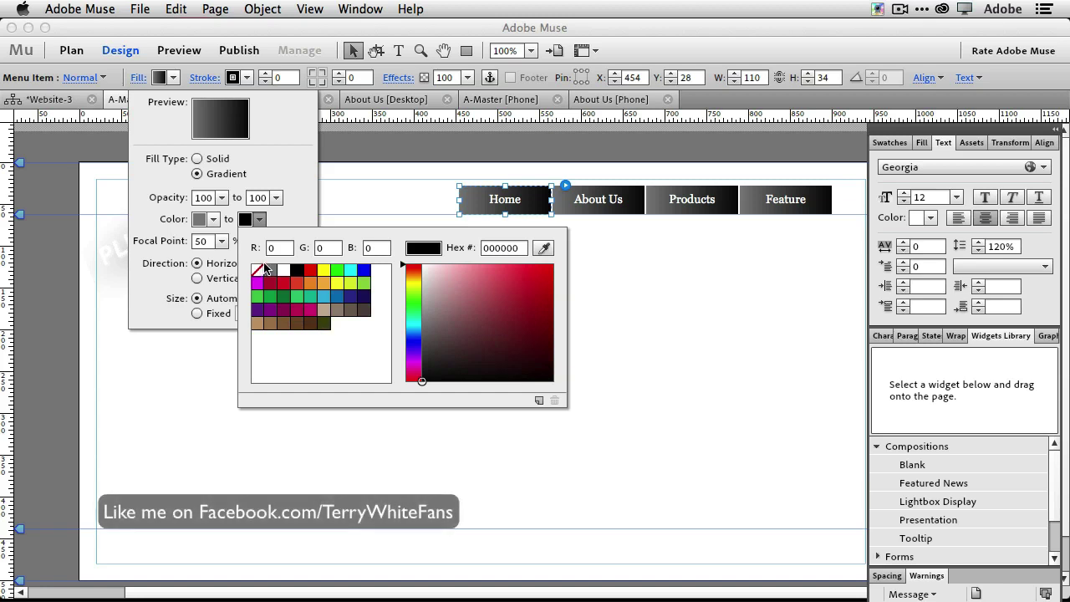
left_click(425, 285)
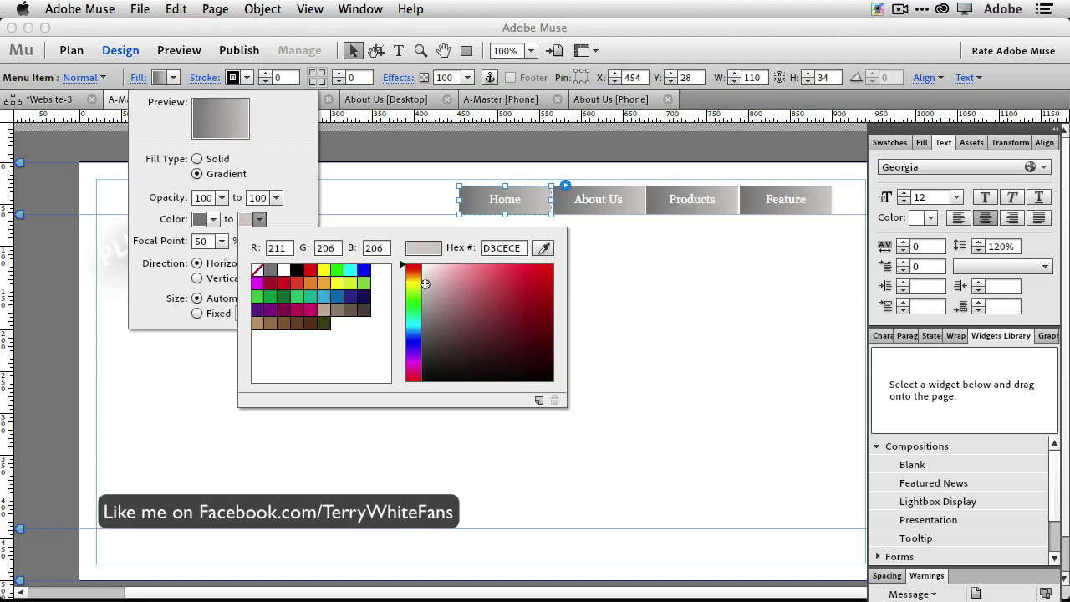
left_click(282, 205)
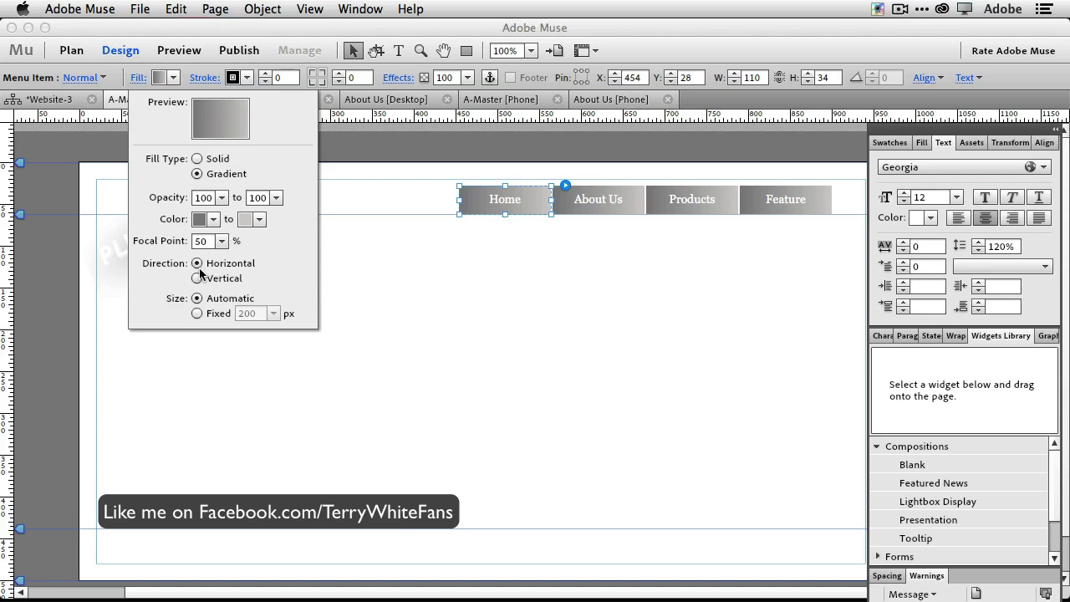
left_click(233, 279)
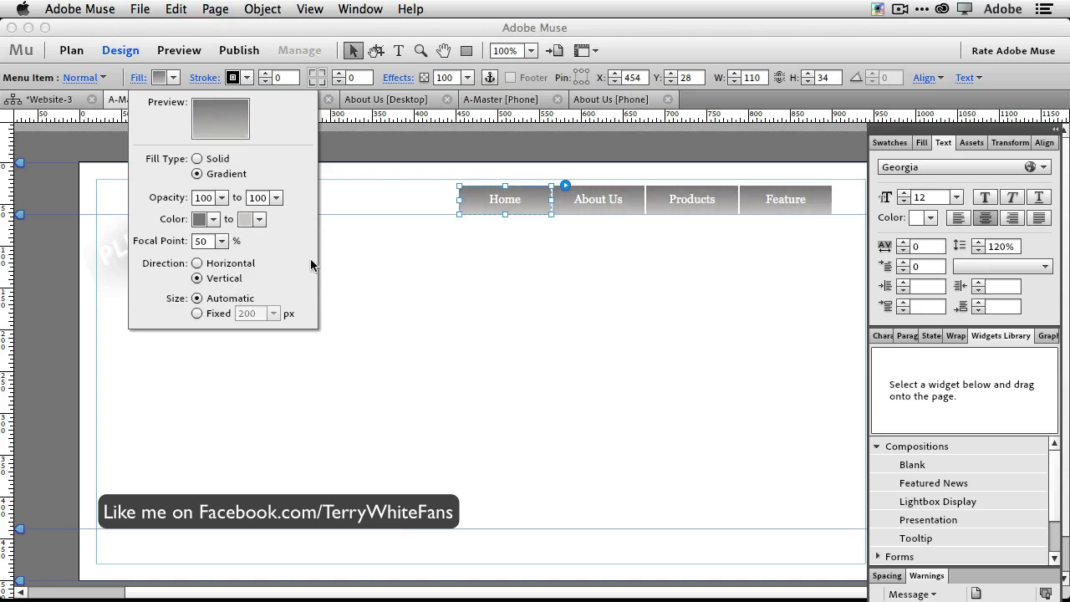
Turn on the Bevel effect for the navigation menu items and set its opacity to 9
left_click(401, 77)
left_click(400, 76)
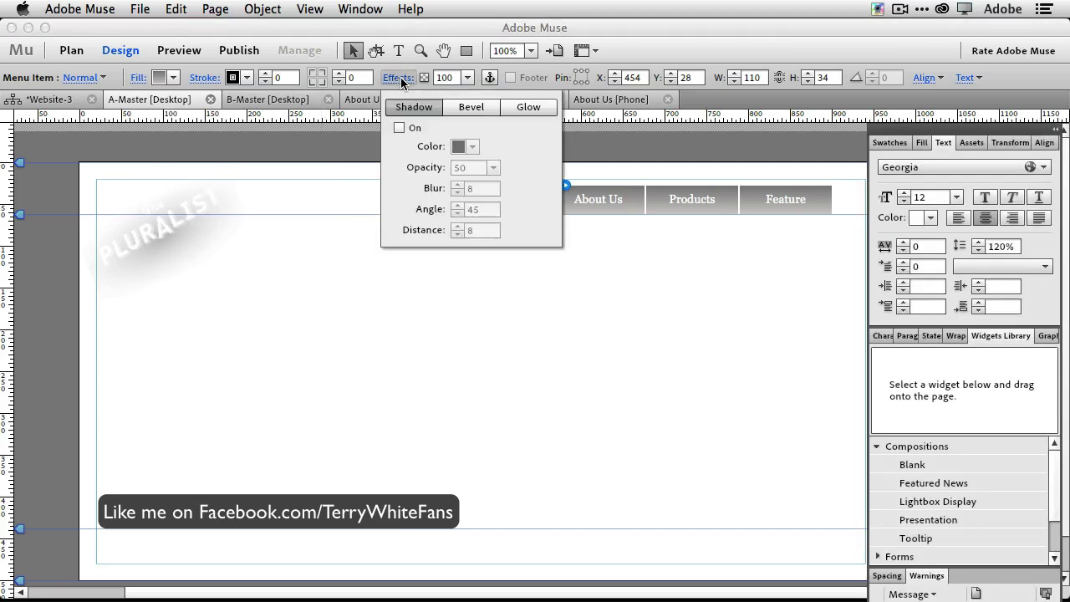
left_click(458, 109)
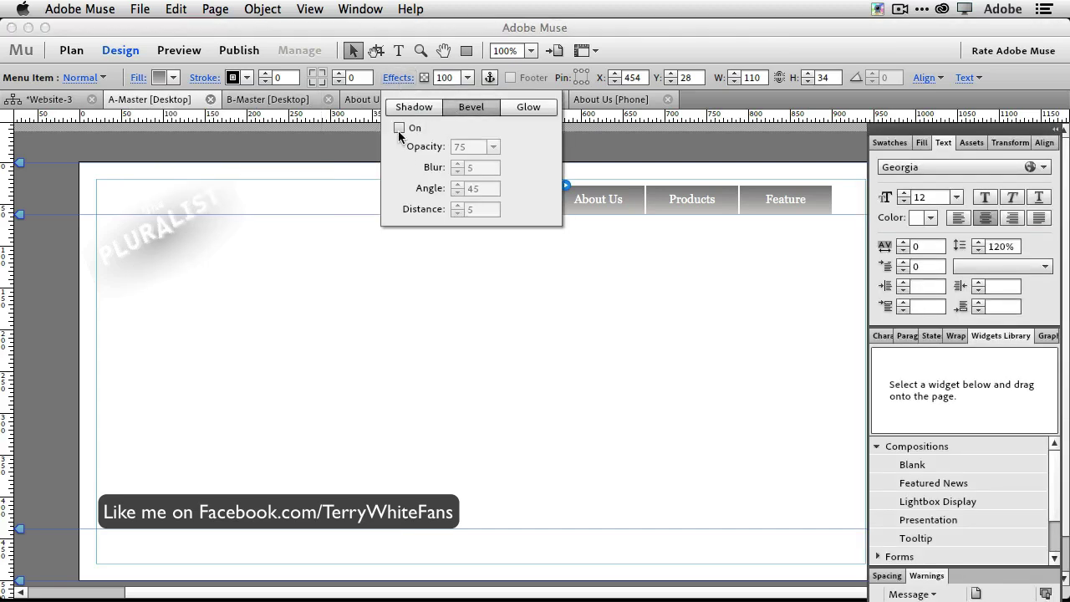
left_click(399, 128)
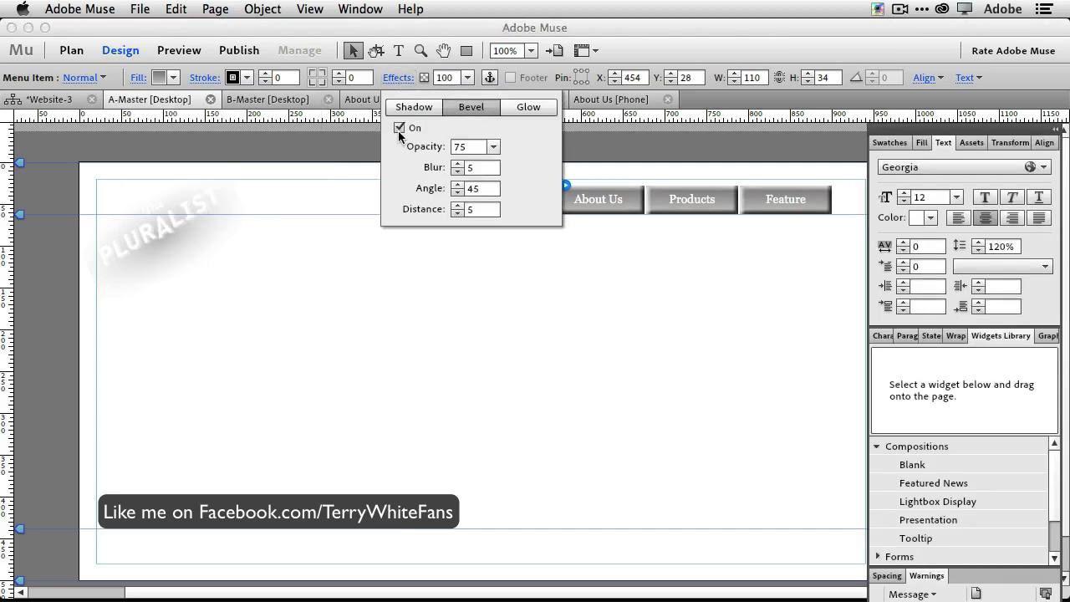
left_click(493, 147)
left_click_drag(518, 163, 464, 164)
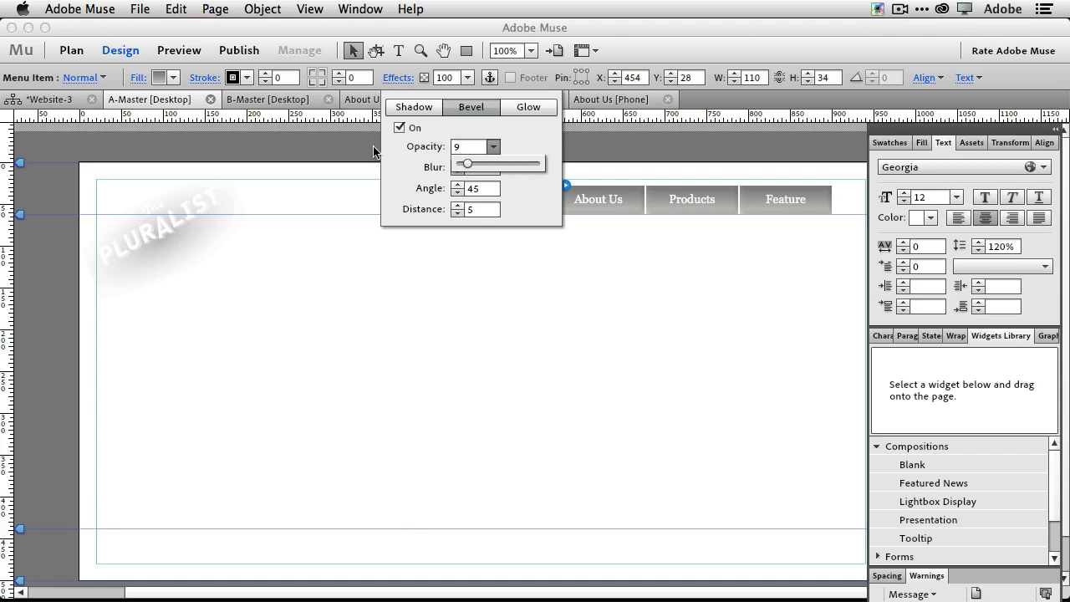
key("Tab")
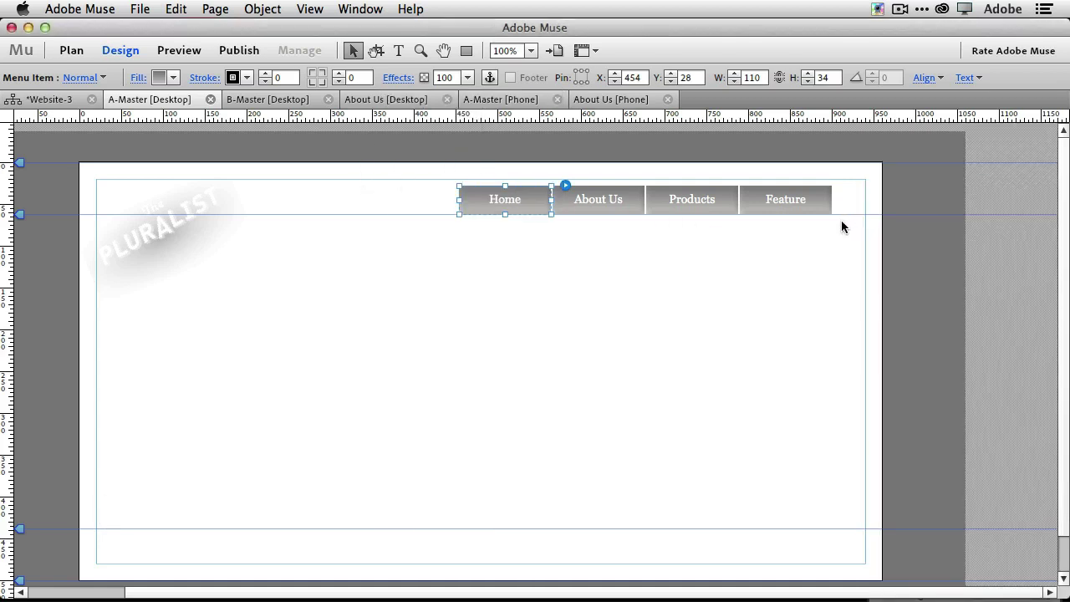
key("Tab")
Change the font of the navigation menu labels to Arial
left_click(513, 202)
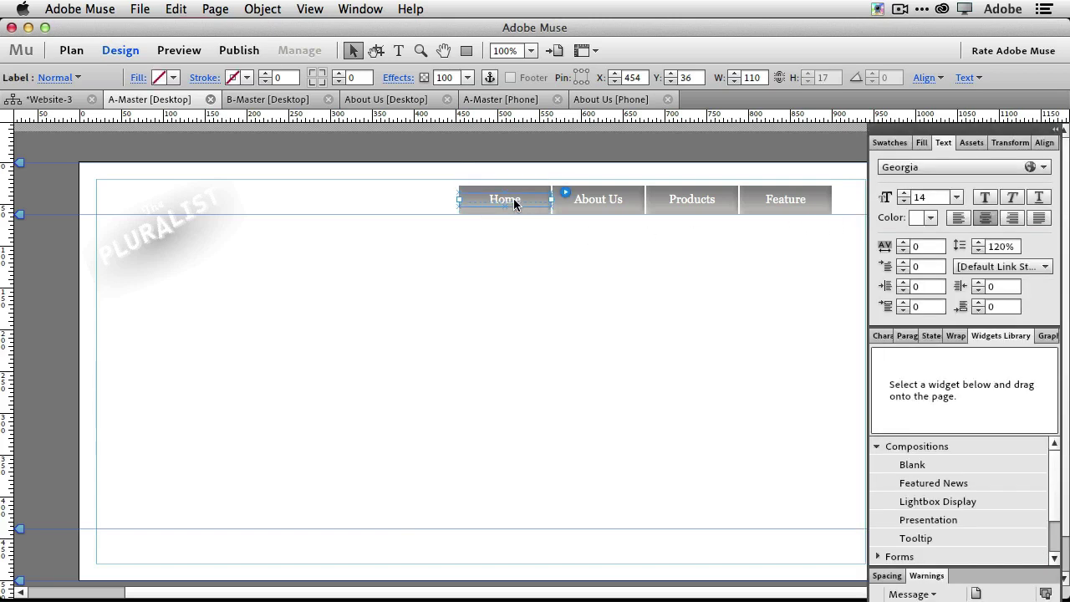
double_click(514, 202)
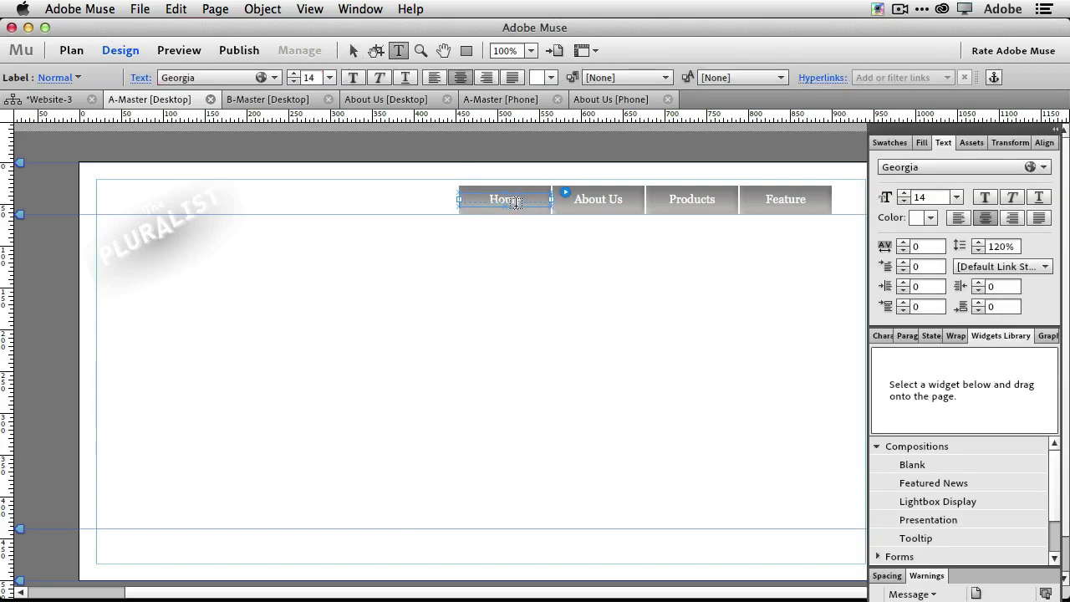
left_click(244, 76)
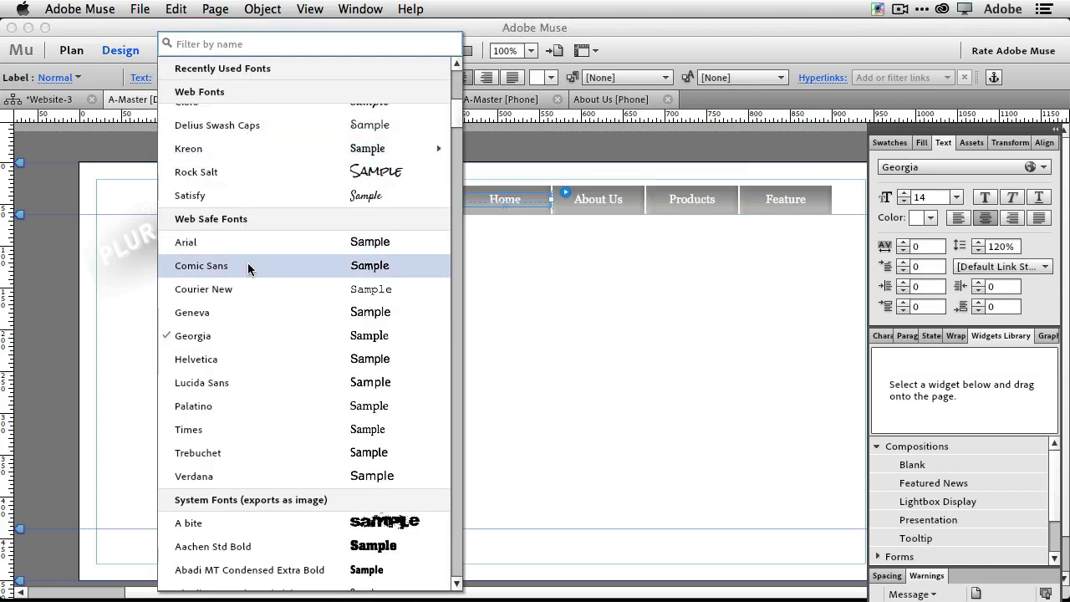
key("Escape")
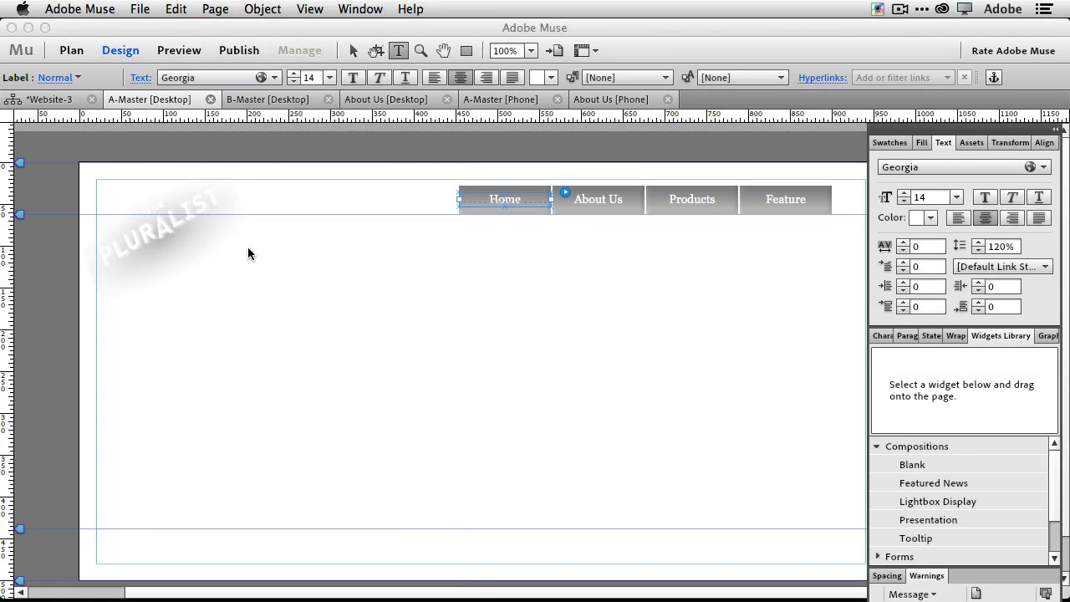
left_click(352, 51)
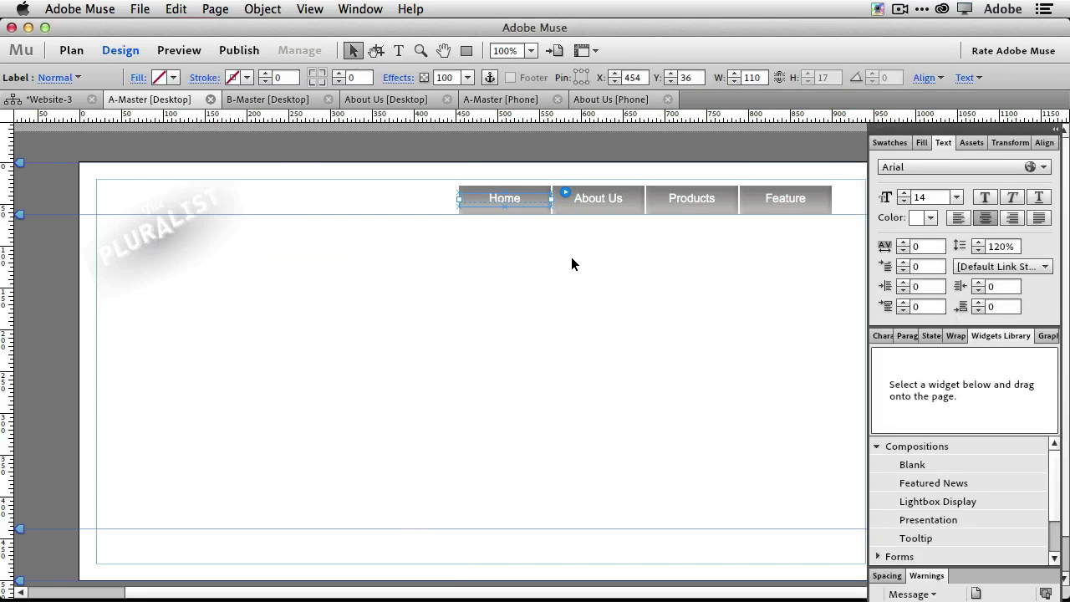
left_click(540, 221)
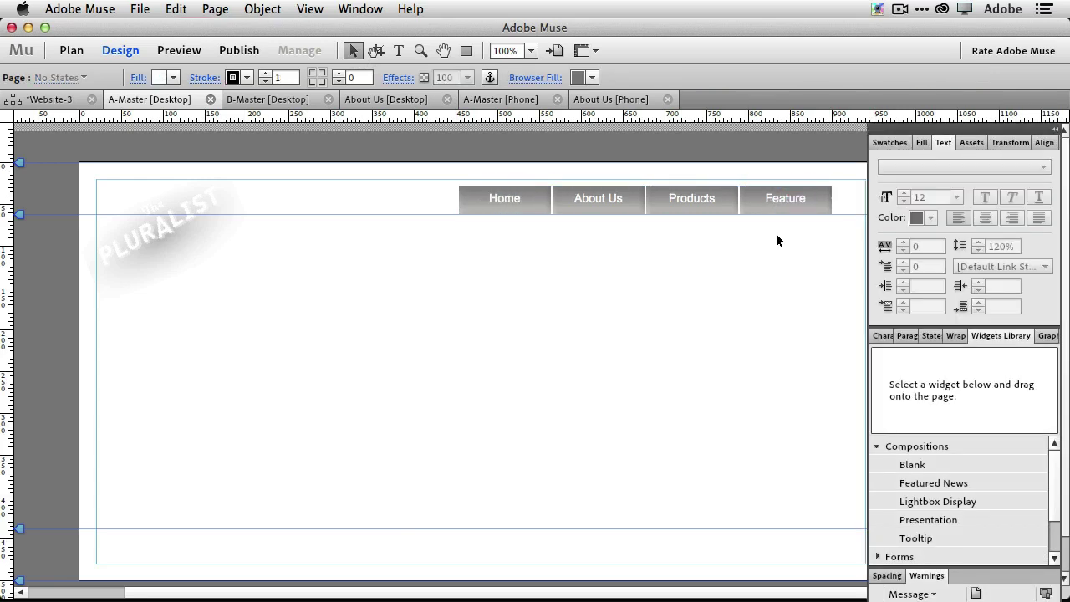
Turn off Edit Together for the whole navigation menu so its items can be styled individually
left_click(535, 200)
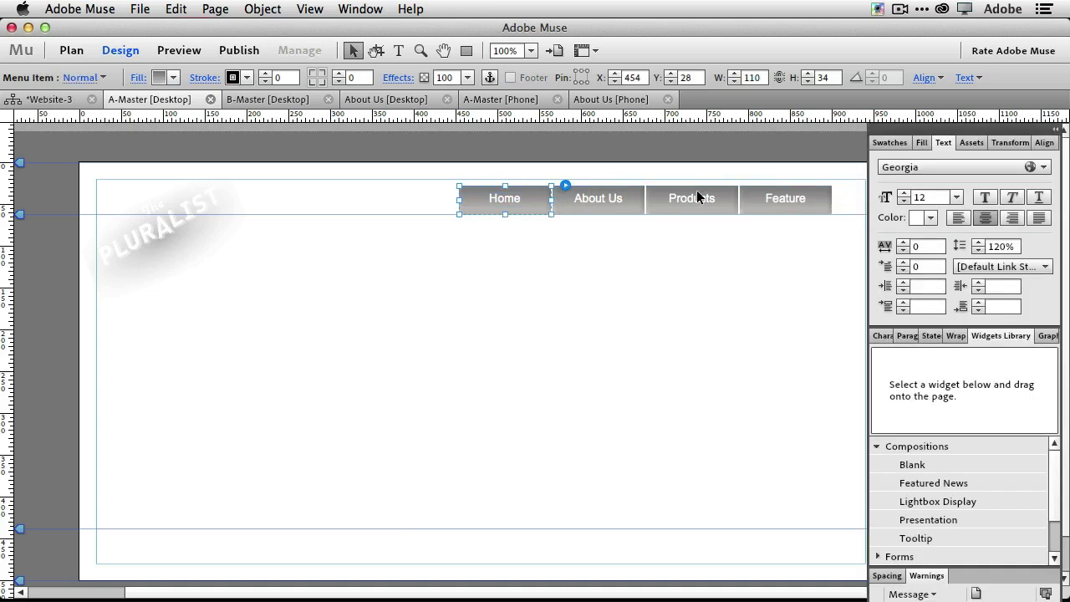
left_click(668, 269)
left_click(673, 207)
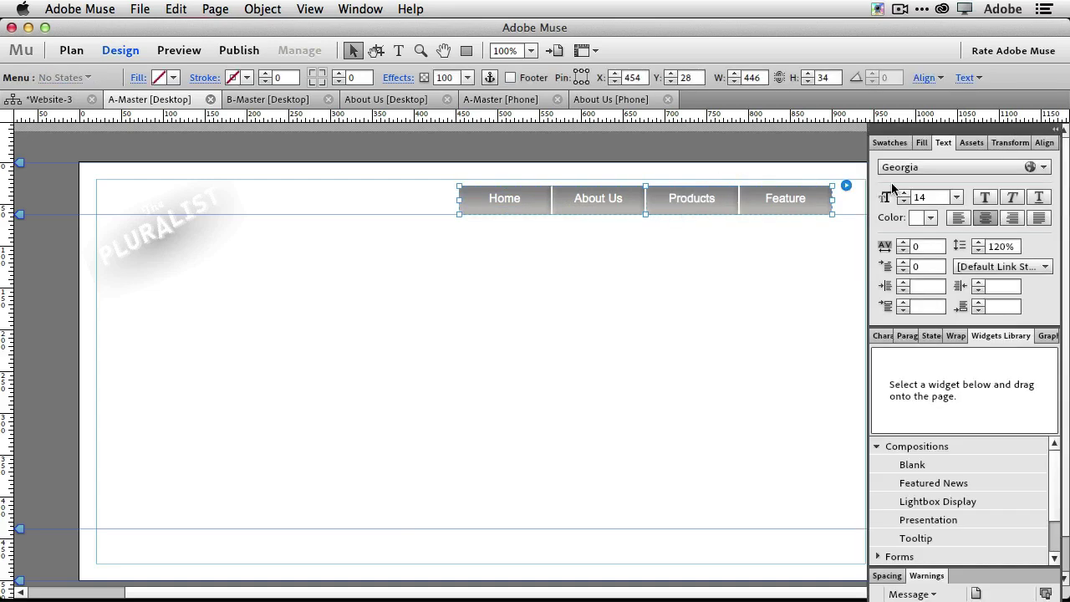
left_click(846, 186)
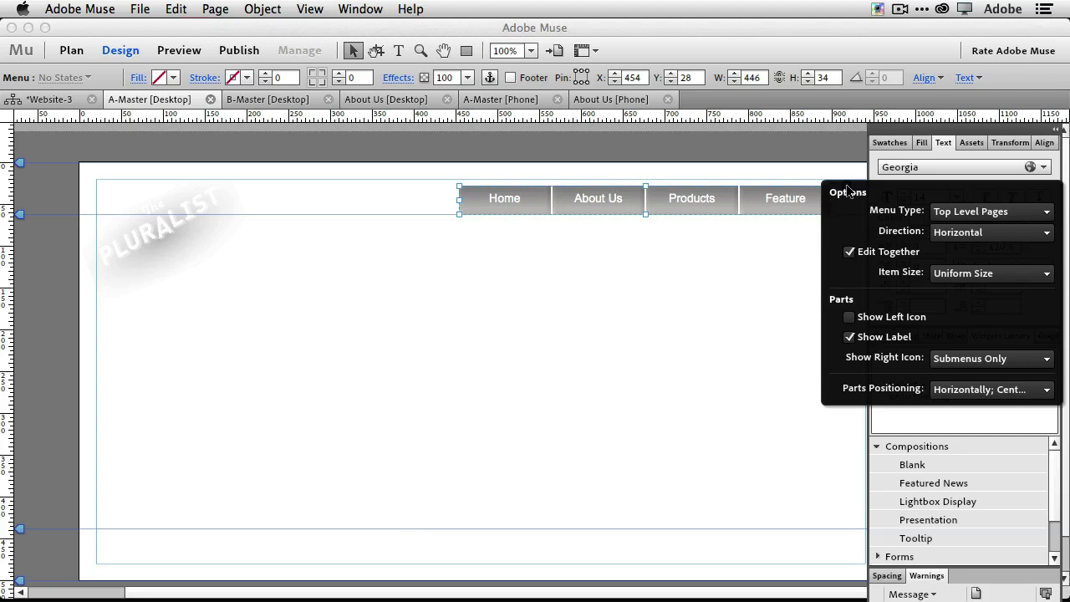
left_click(850, 253)
left_click(735, 256)
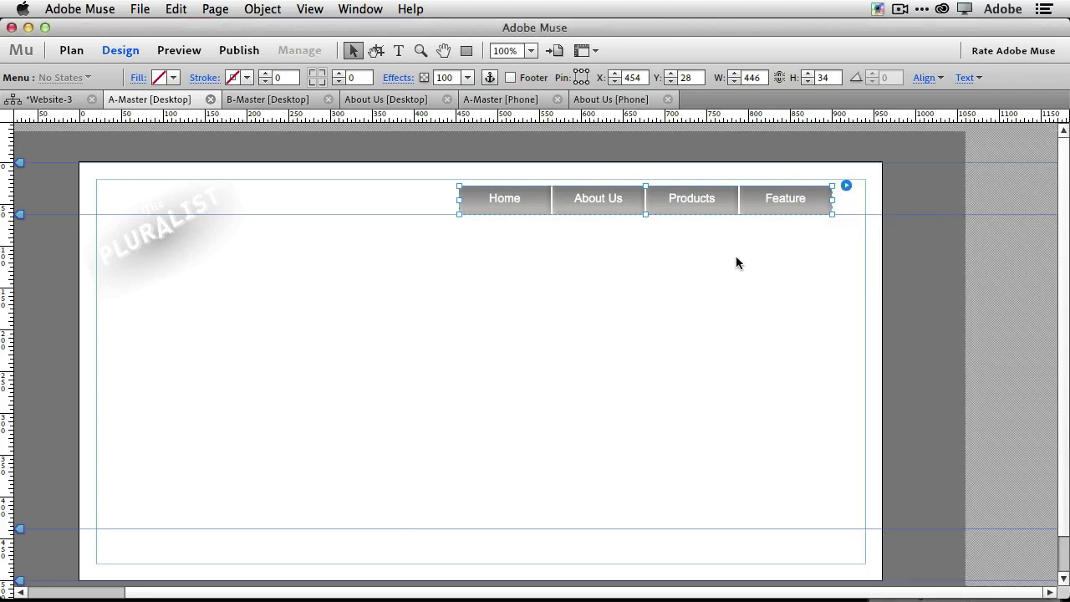
Round only the two left corners of the Home menu item with a radius of 10
left_click(496, 214)
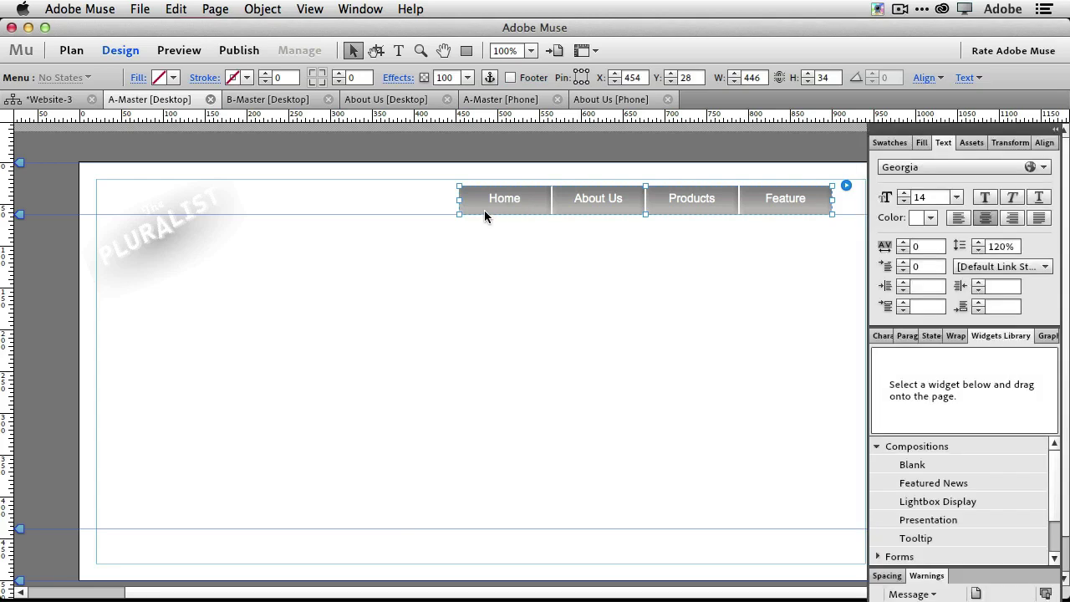
left_click(483, 209)
left_click(475, 207)
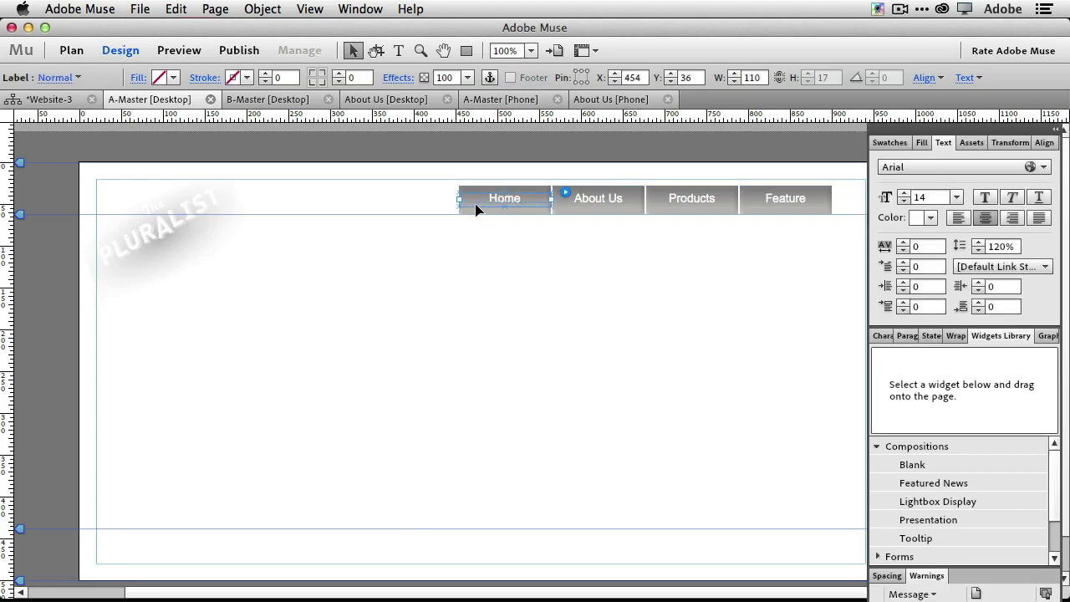
left_click(475, 186)
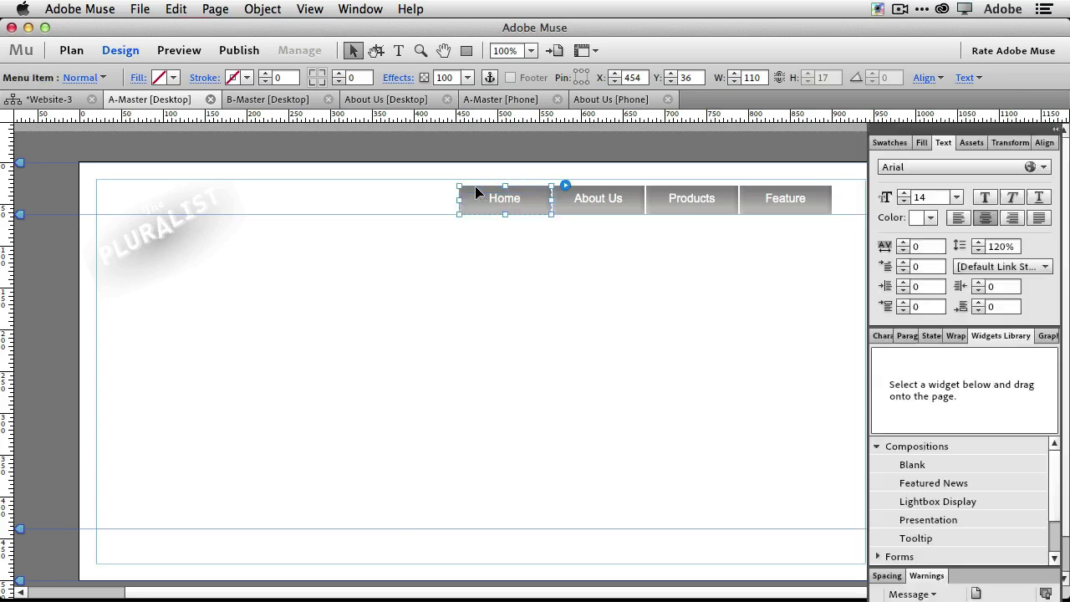
left_click(310, 77)
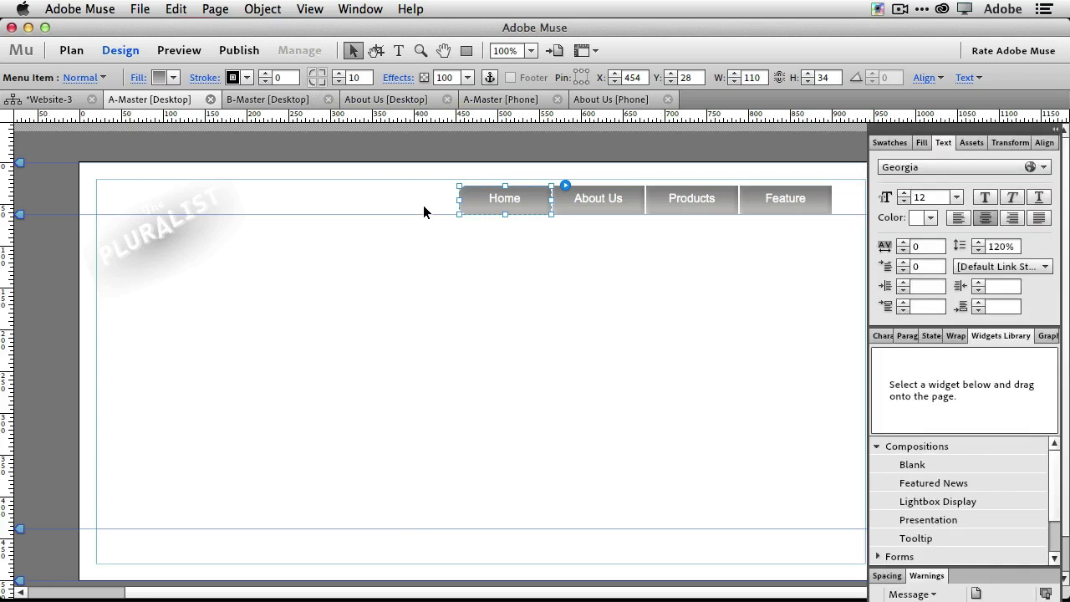
left_click(477, 238)
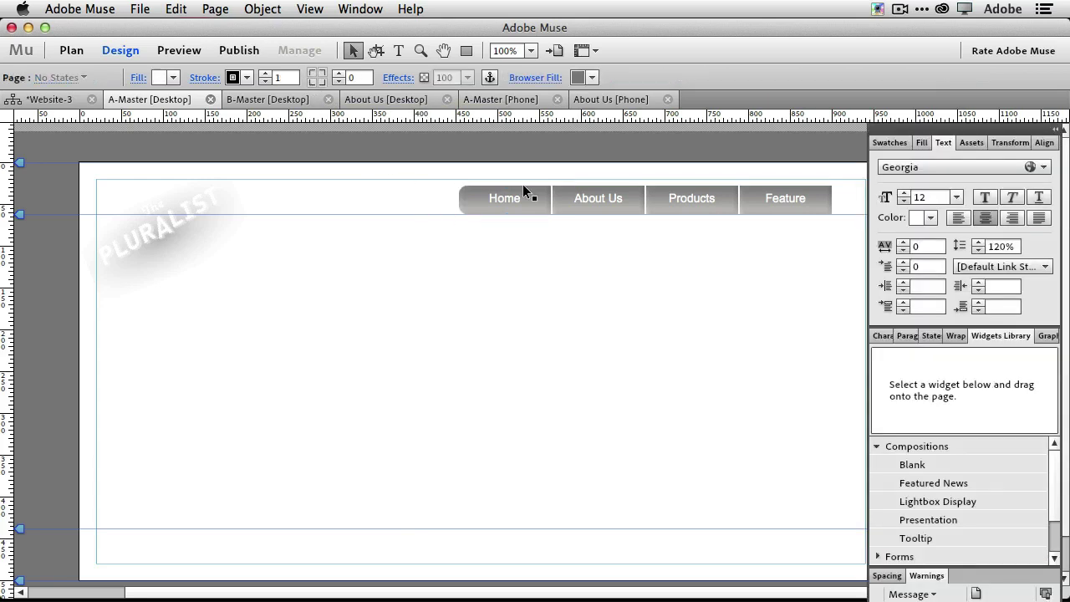
Round only the two right corners of the Feature menu item with a radius of 10
left_click(824, 194)
left_click(827, 196)
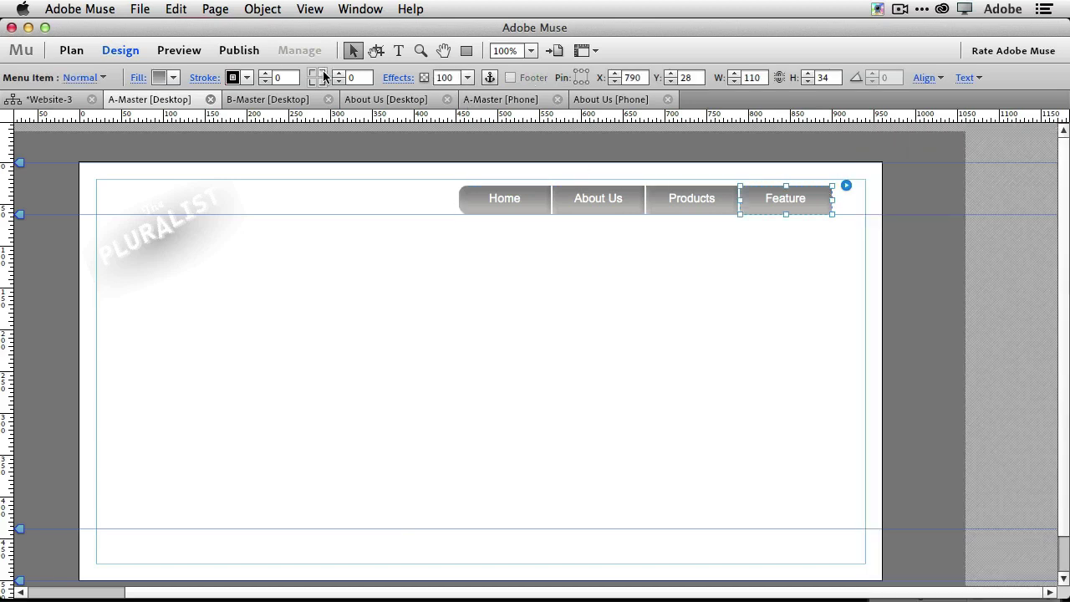
left_click(655, 309)
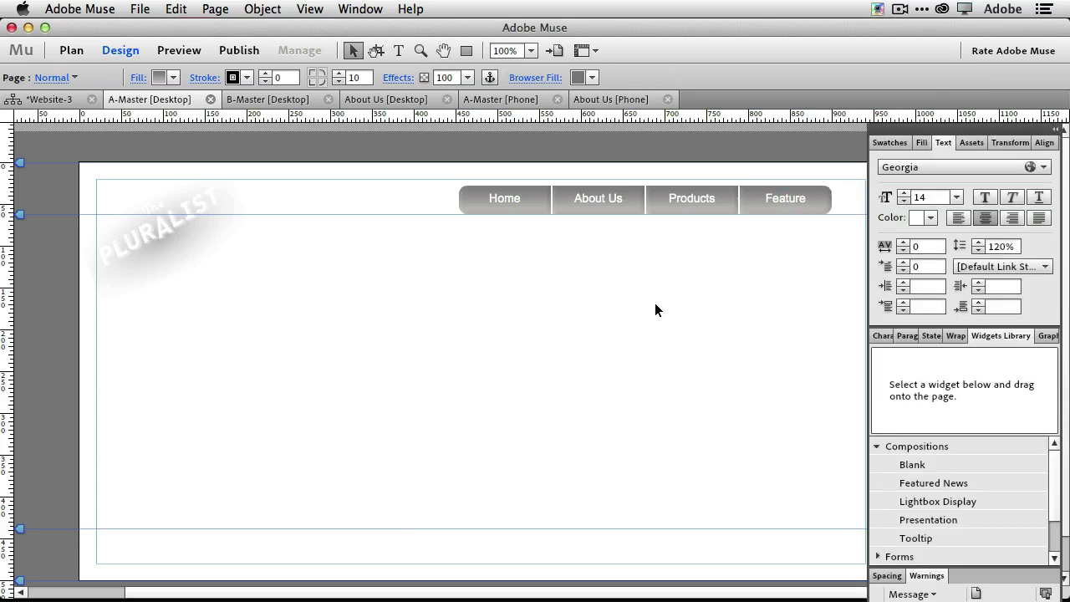
Set the text color of the navigation menu labels to the dark brown-gray swatch R=83 G=71 B=65
left_click(483, 199)
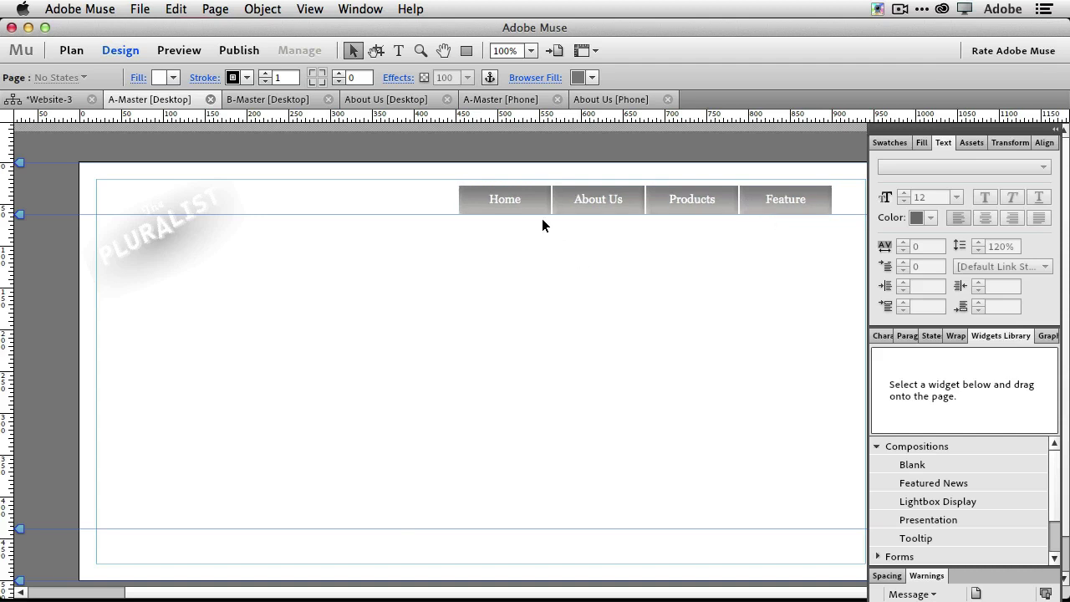
left_click(507, 196)
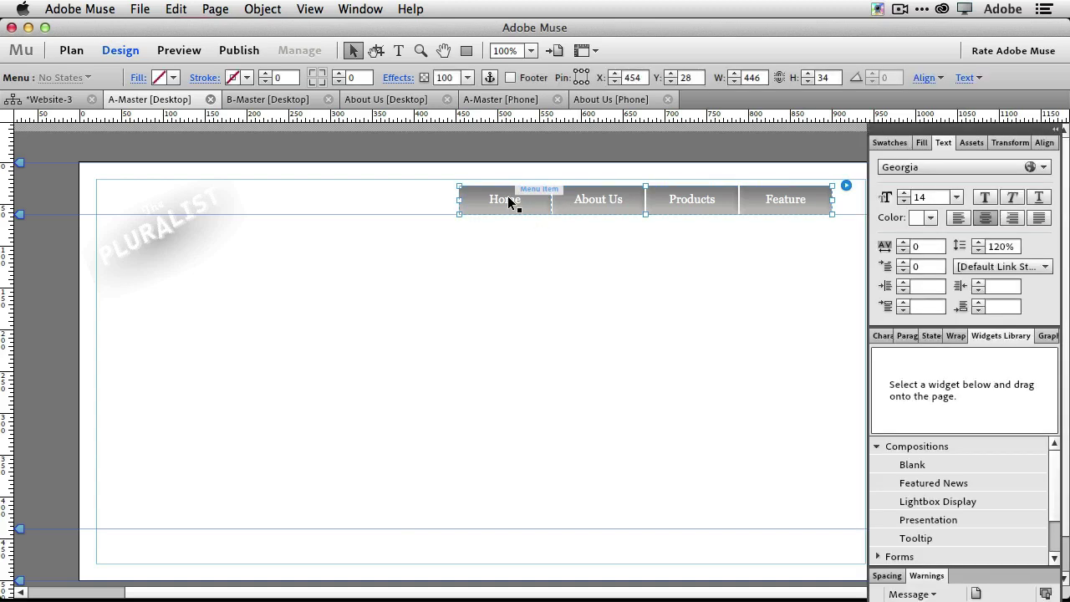
left_click(507, 198)
left_click(507, 199)
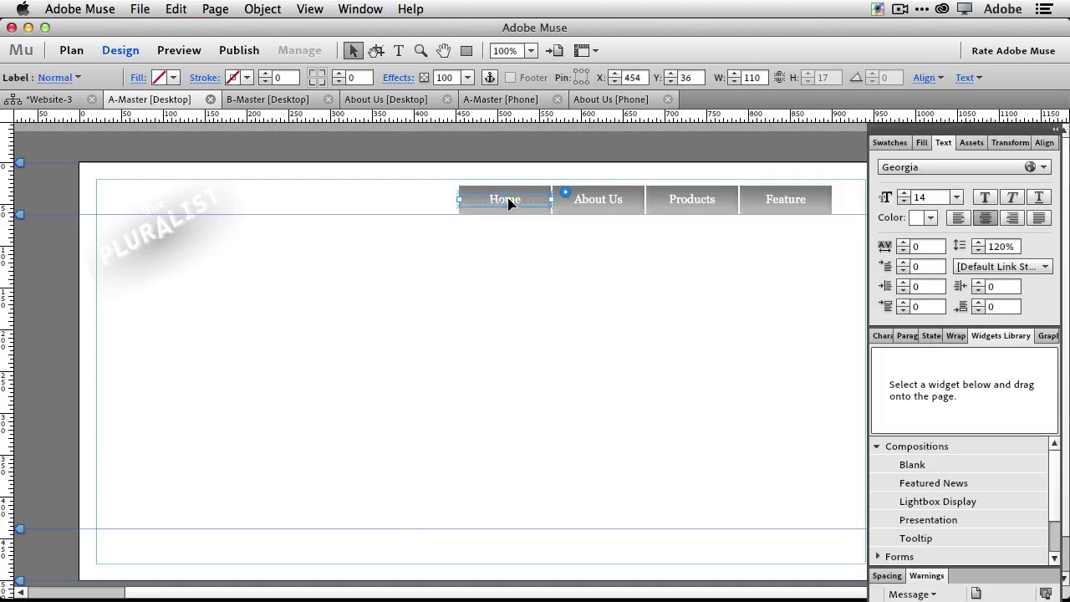
left_click(932, 218)
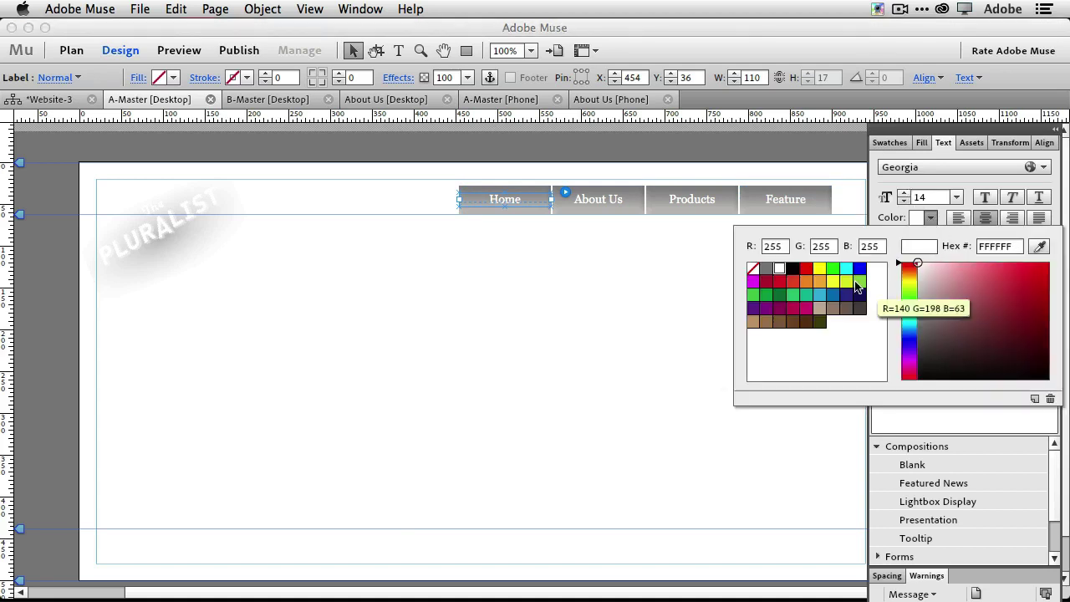
left_click(847, 310)
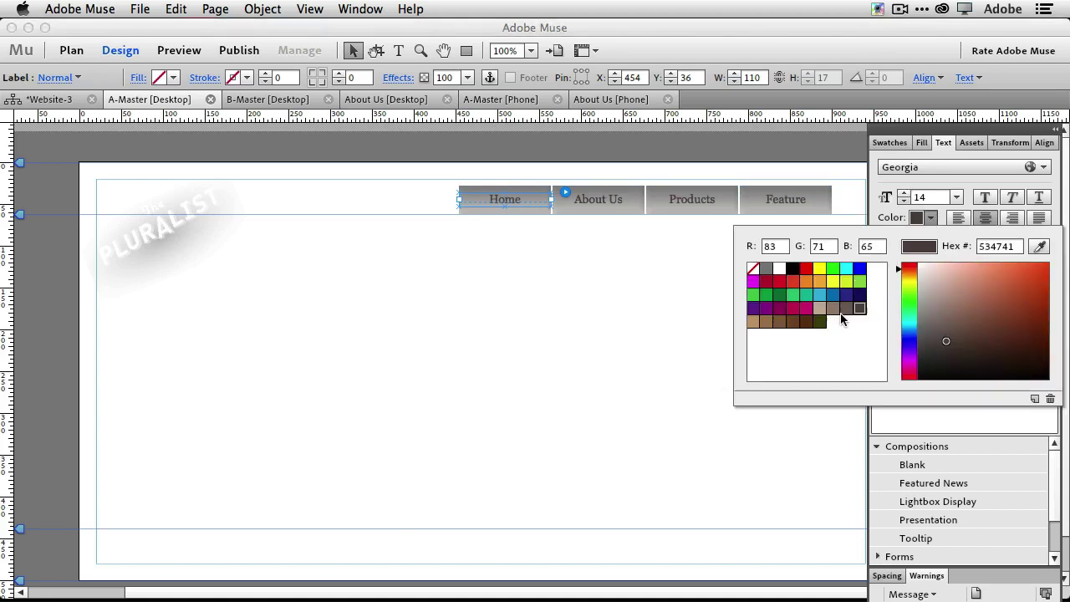
left_click(515, 271)
Change the Normal state fill of the navigation menu items to solid and set its color to none
left_click(533, 211)
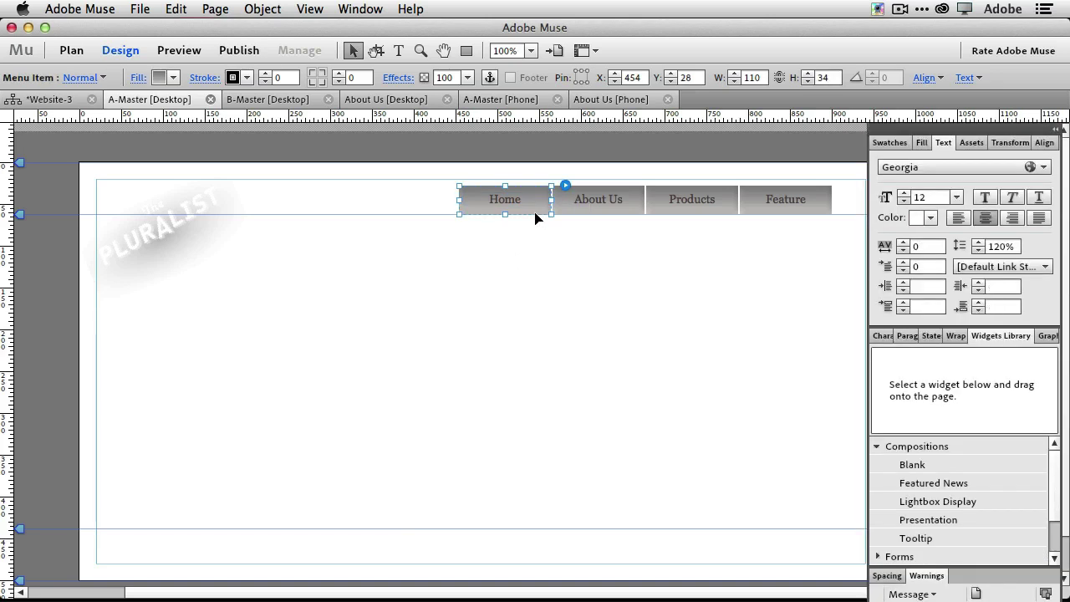
left_click(149, 78)
left_click(197, 158)
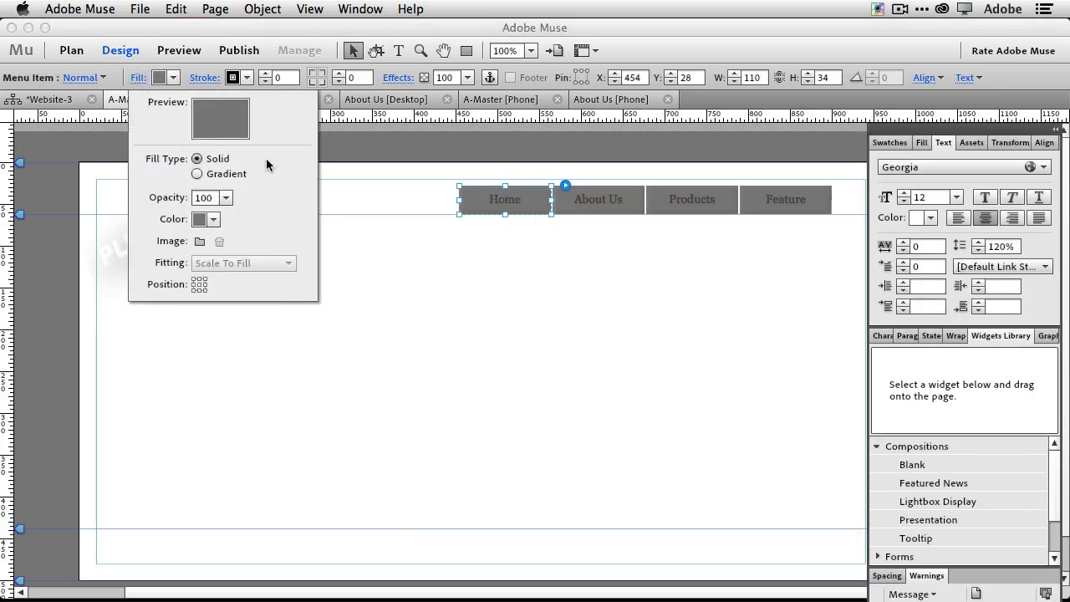
left_click(345, 196)
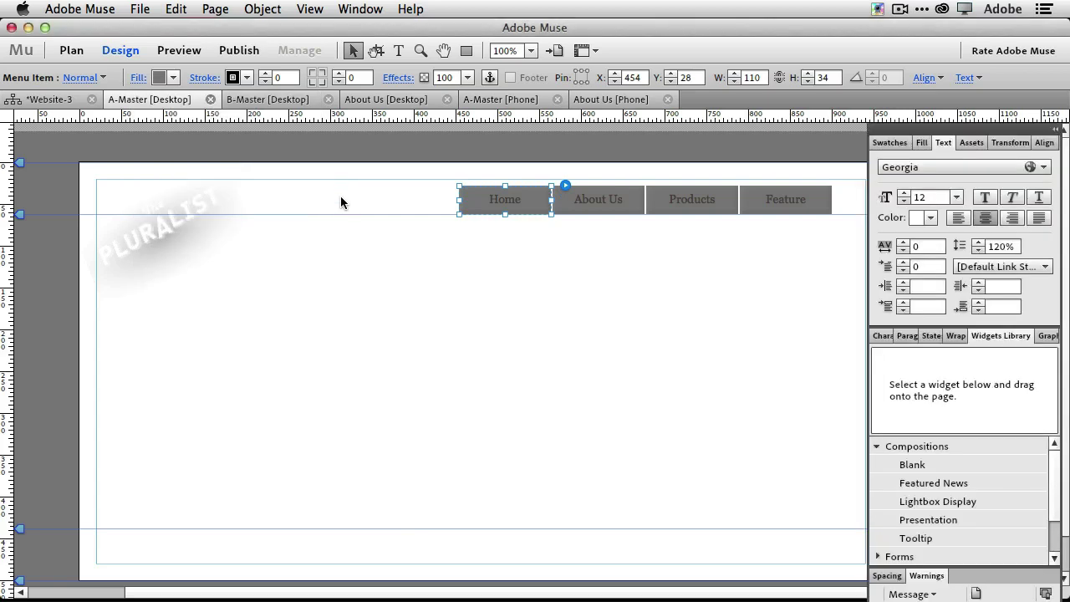
left_click(173, 76)
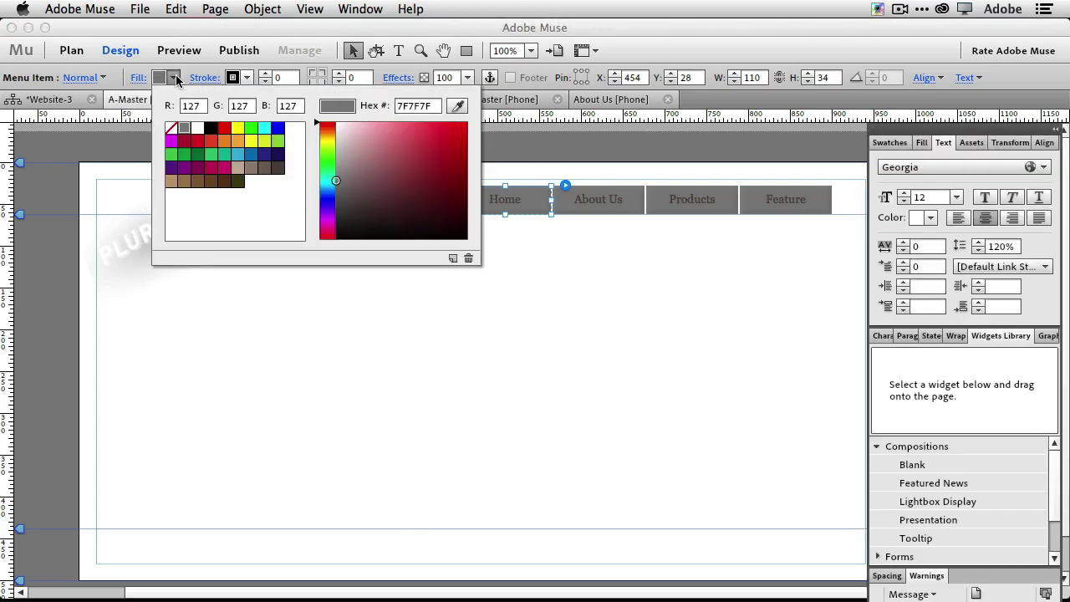
left_click(171, 129)
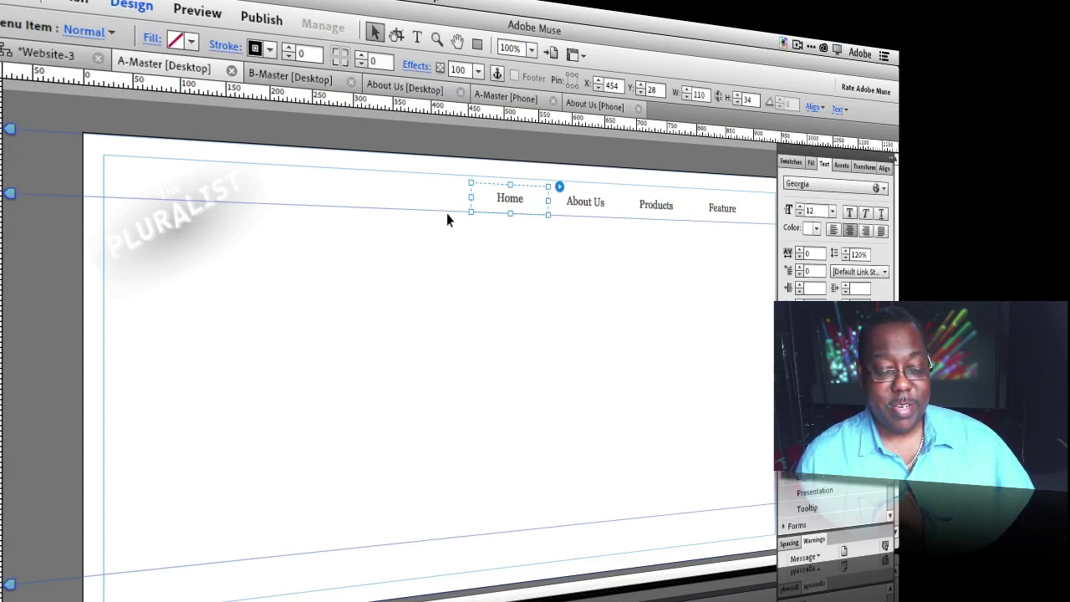
left_click(102, 35)
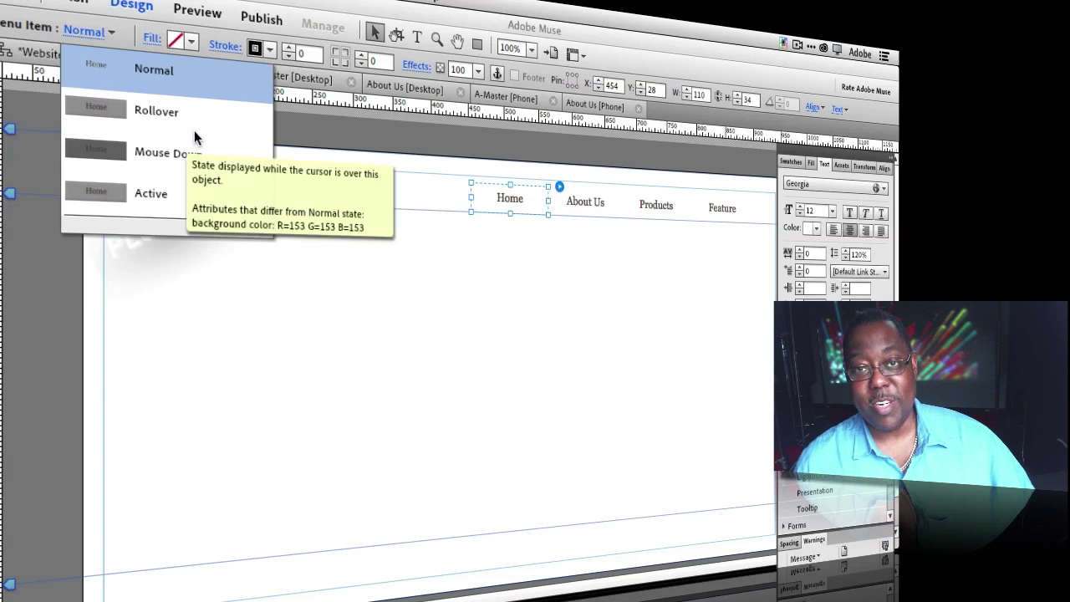
left_click(471, 260)
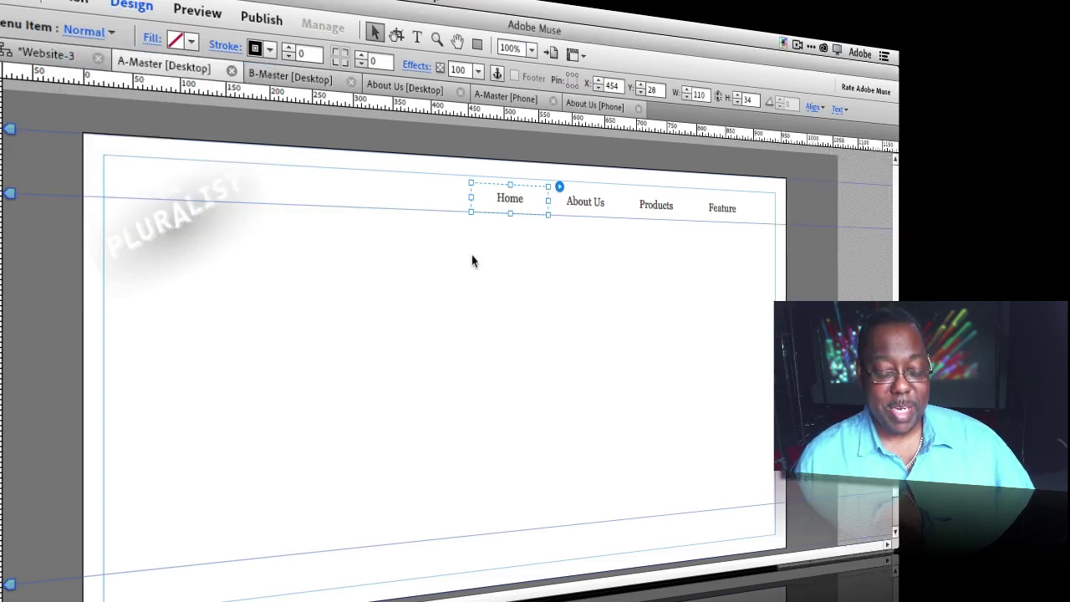